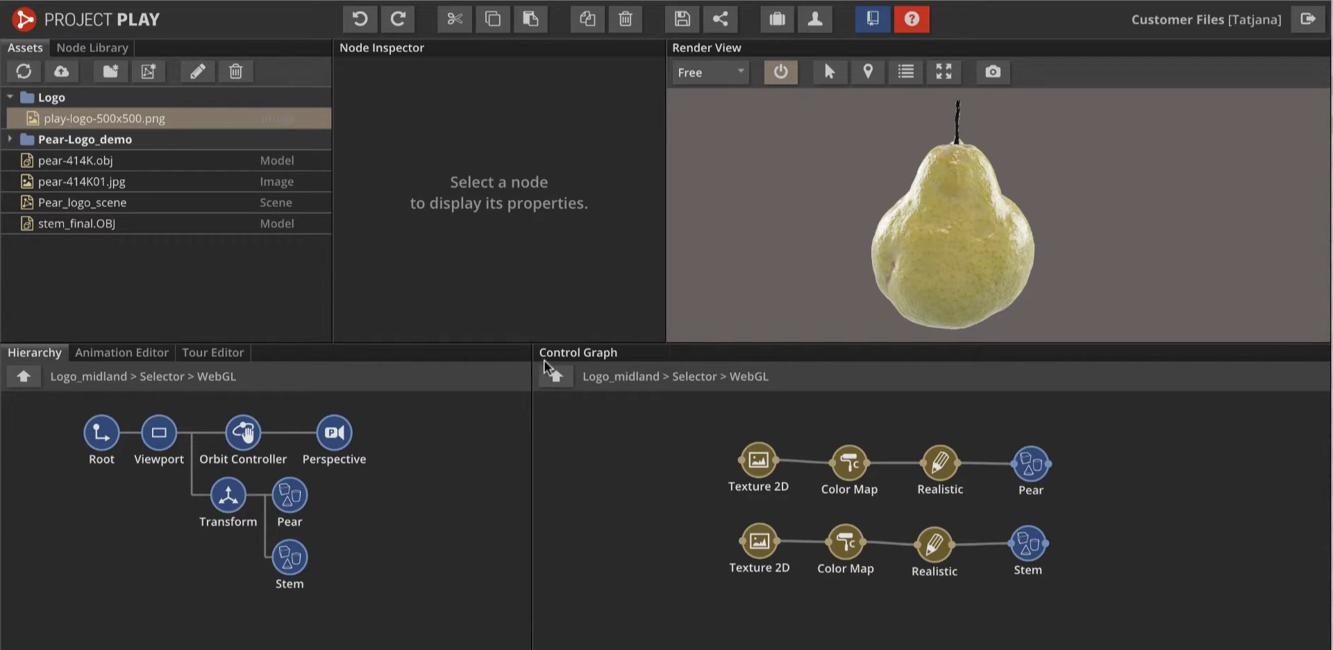
Step: Inspect the properties of the Pear and Stem model nodes in the control graph
click(1033, 468)
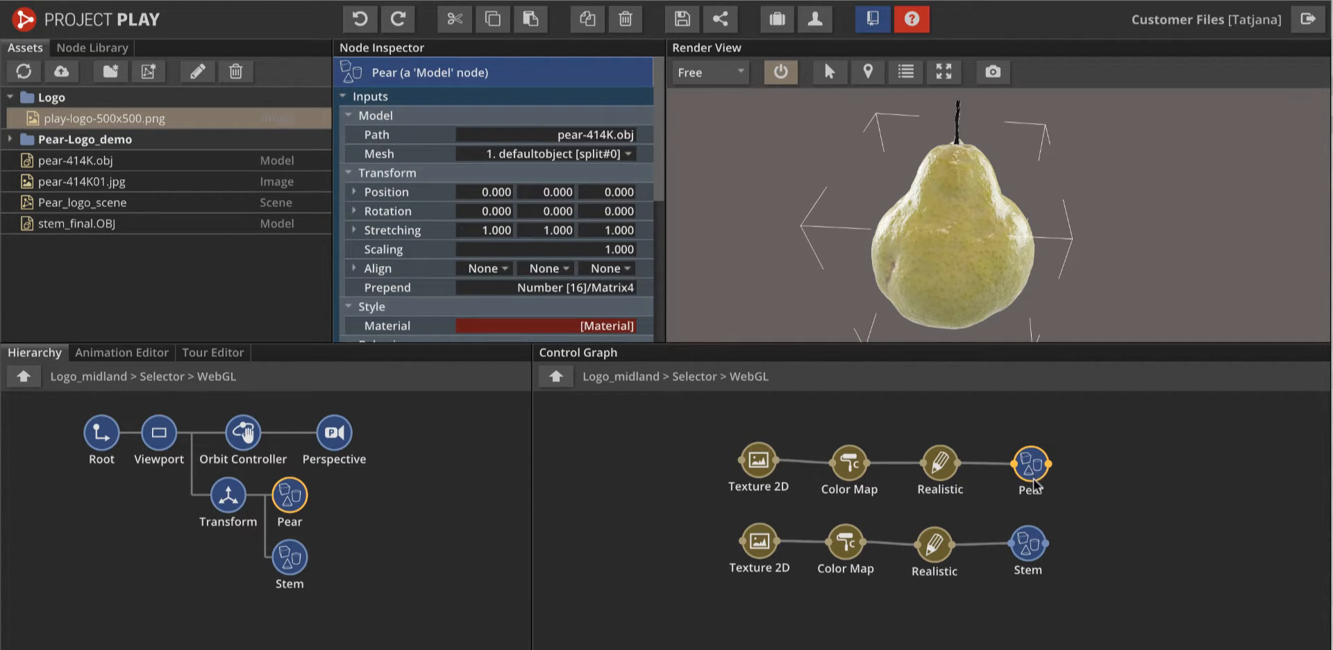
click(1030, 537)
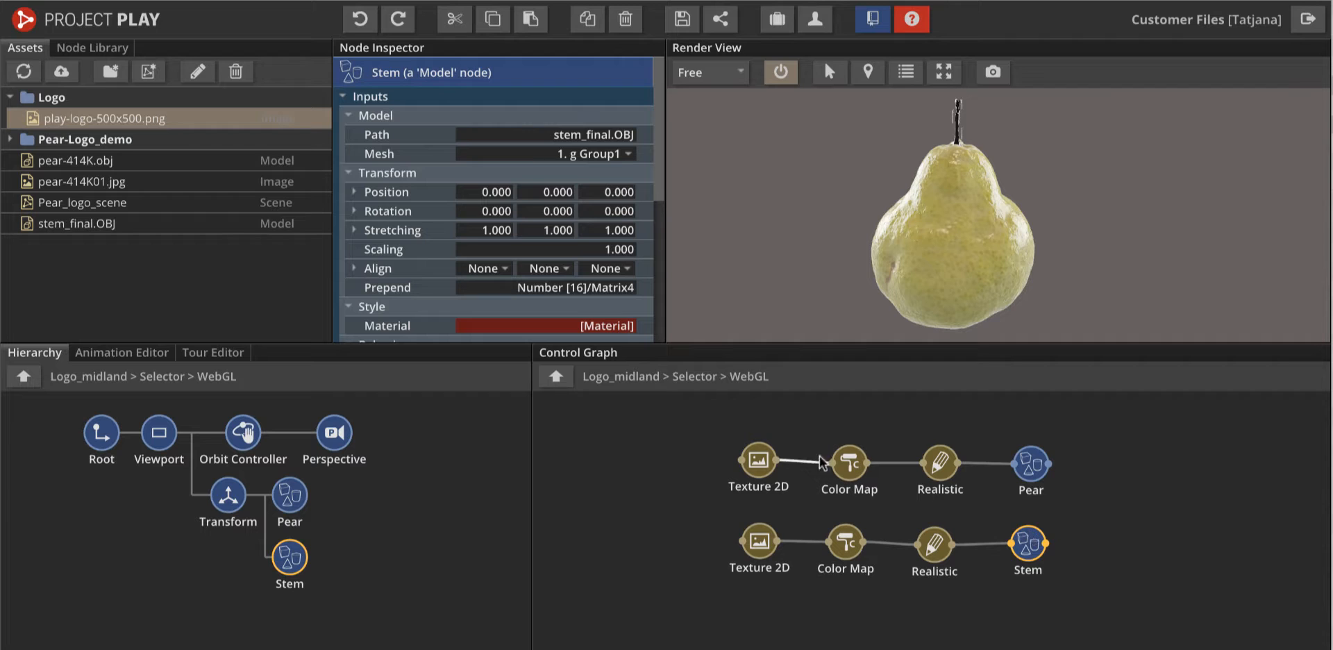
Step: Try the Contrast and Cool Light environment presets on the viewport and return it to Warm Light
click(159, 436)
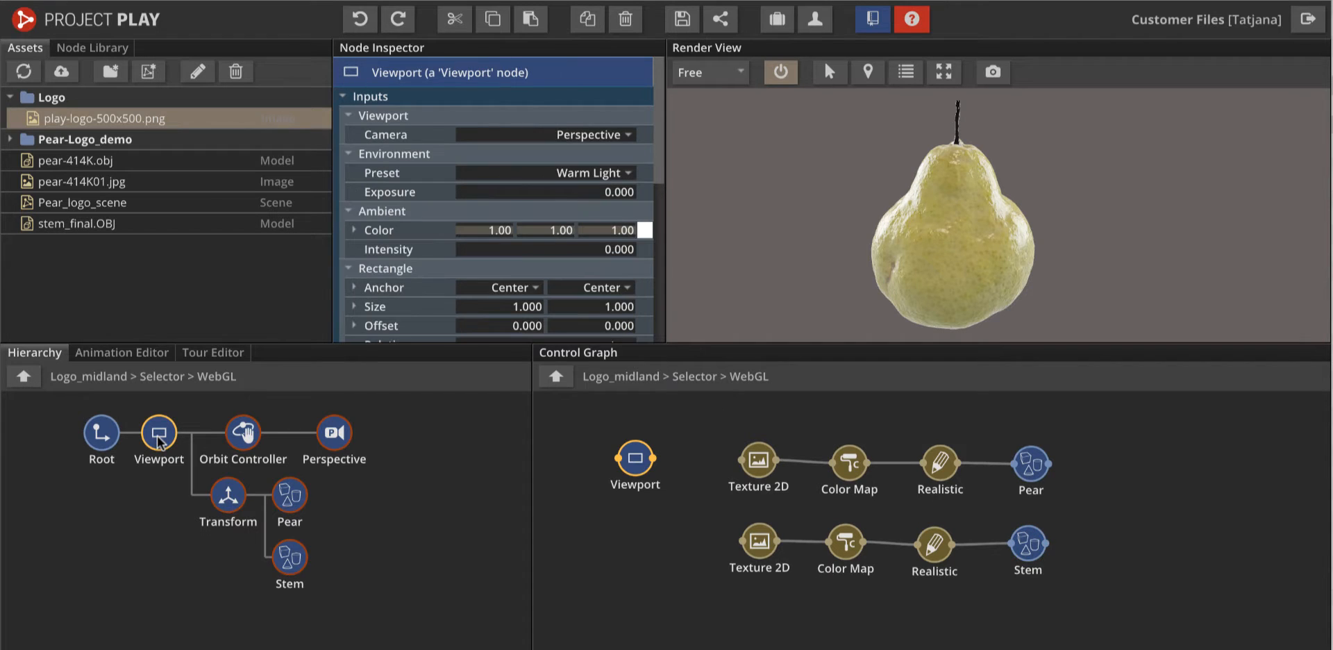
click(627, 178)
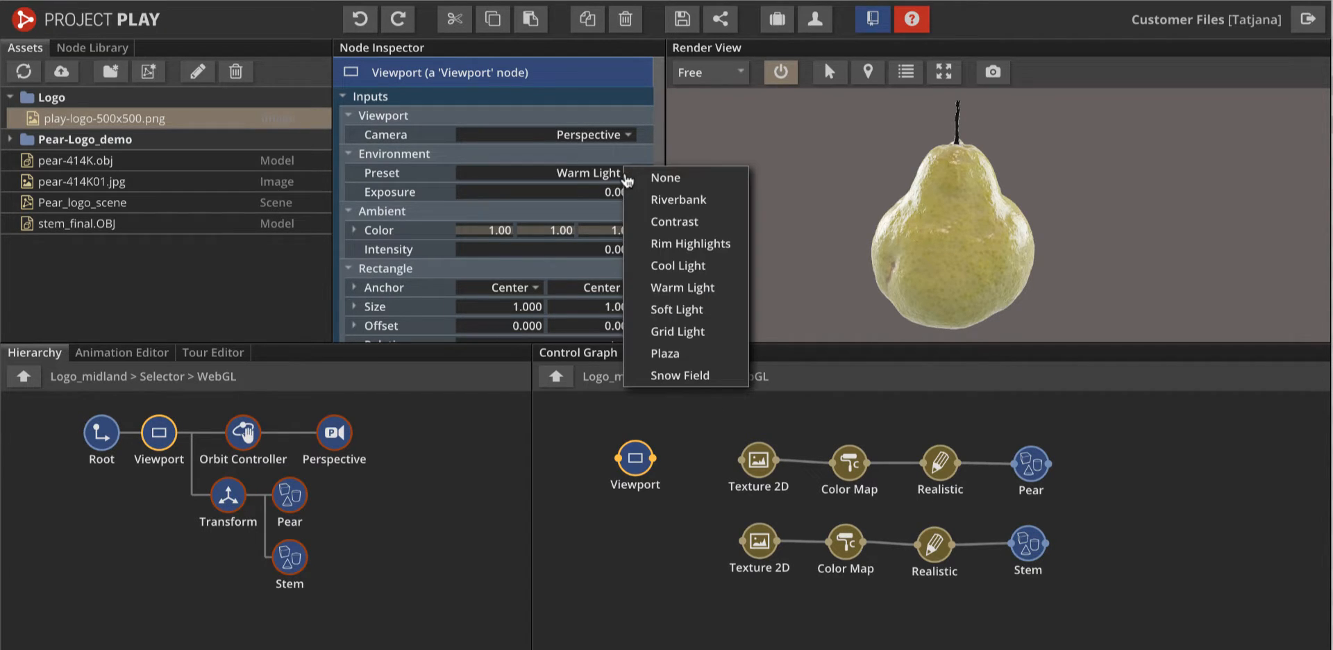
click(671, 223)
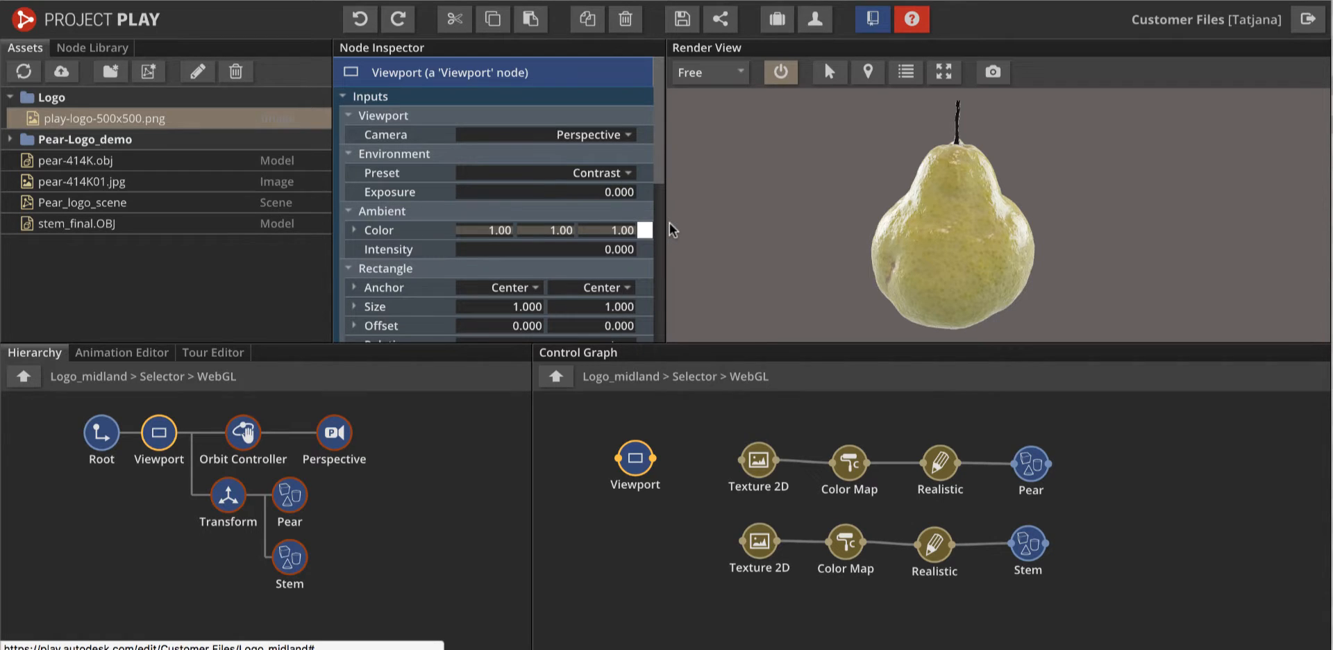
click(629, 178)
click(723, 259)
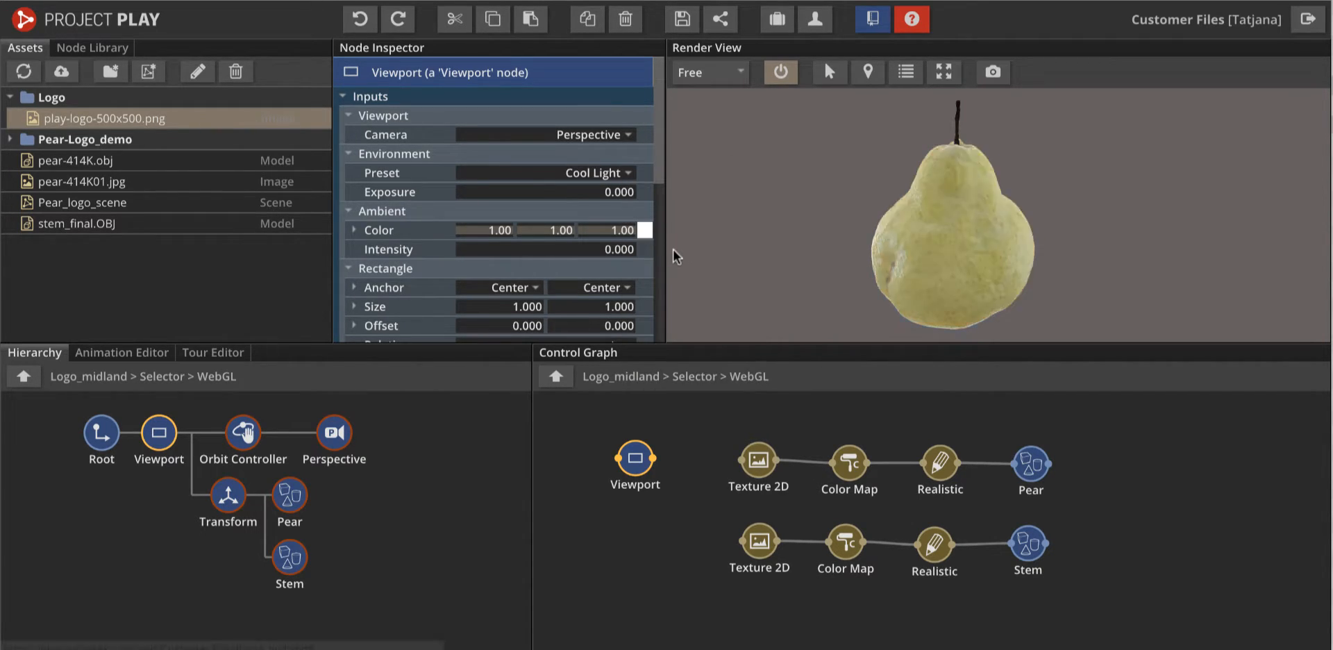
click(628, 174)
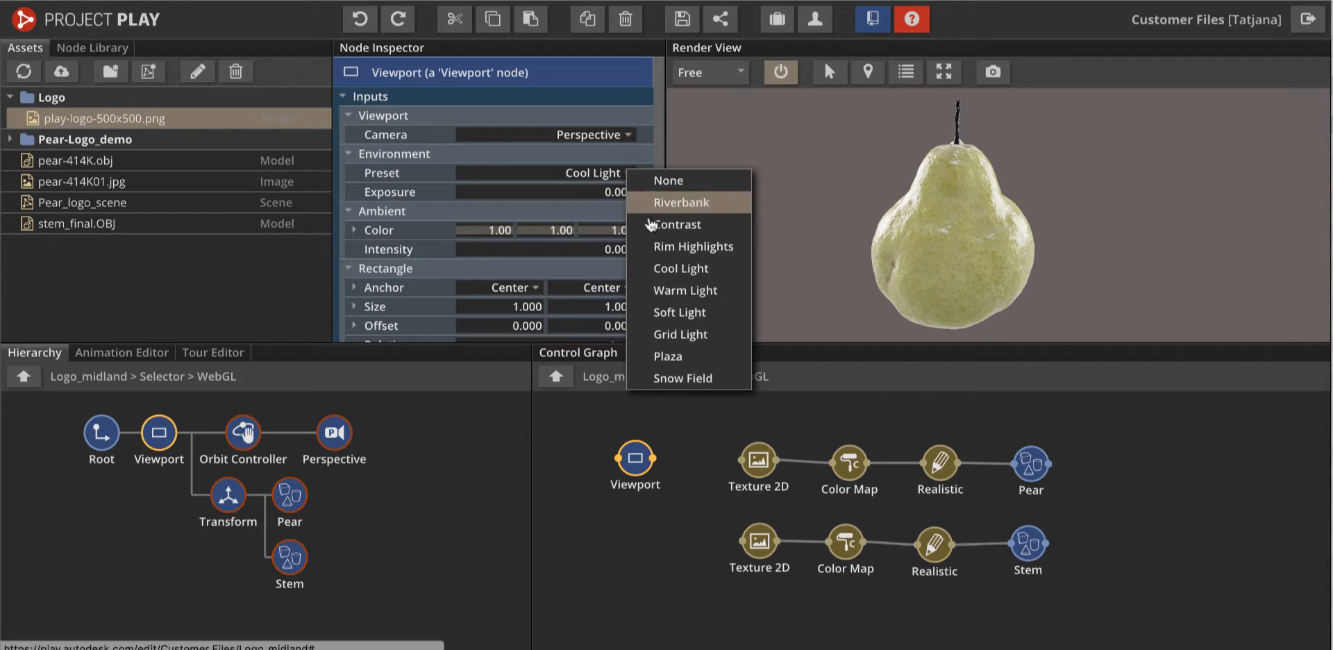
click(672, 289)
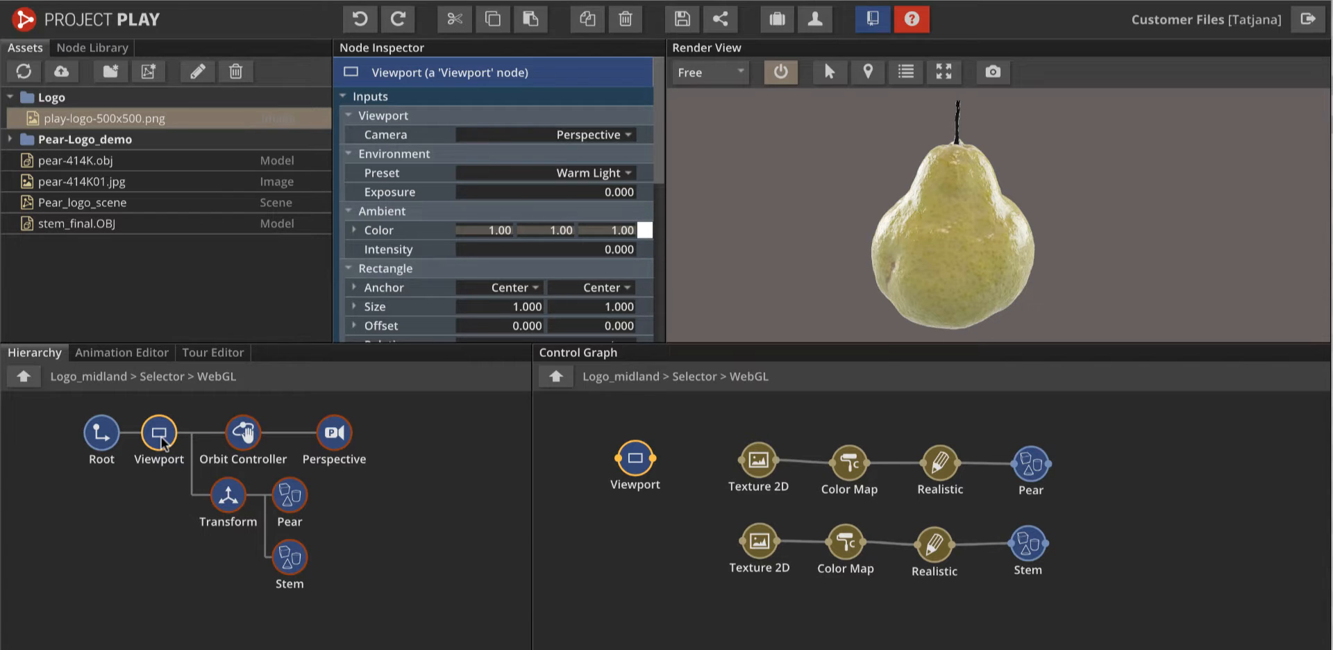
Step: Find the Viewport transform node and add it to the hierarchy as a second viewport under Root
key(Tab)
text(viewport)
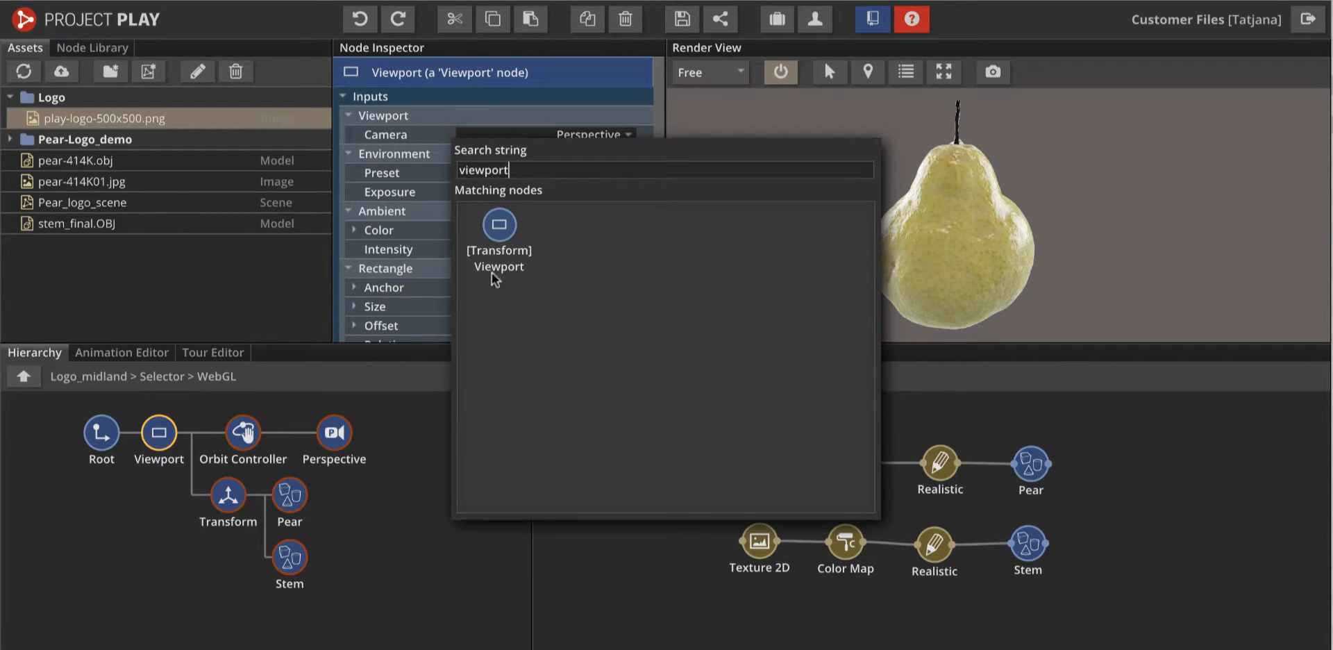
drag(499, 223, 156, 453)
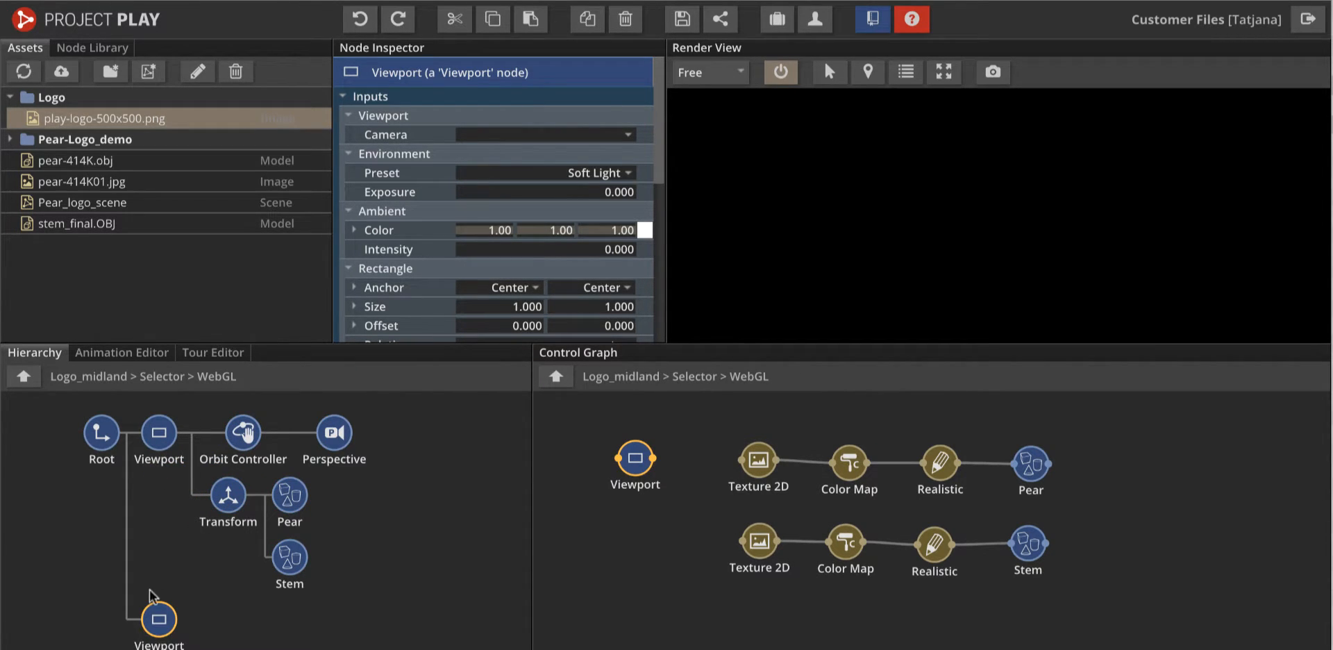
drag(423, 560, 423, 536)
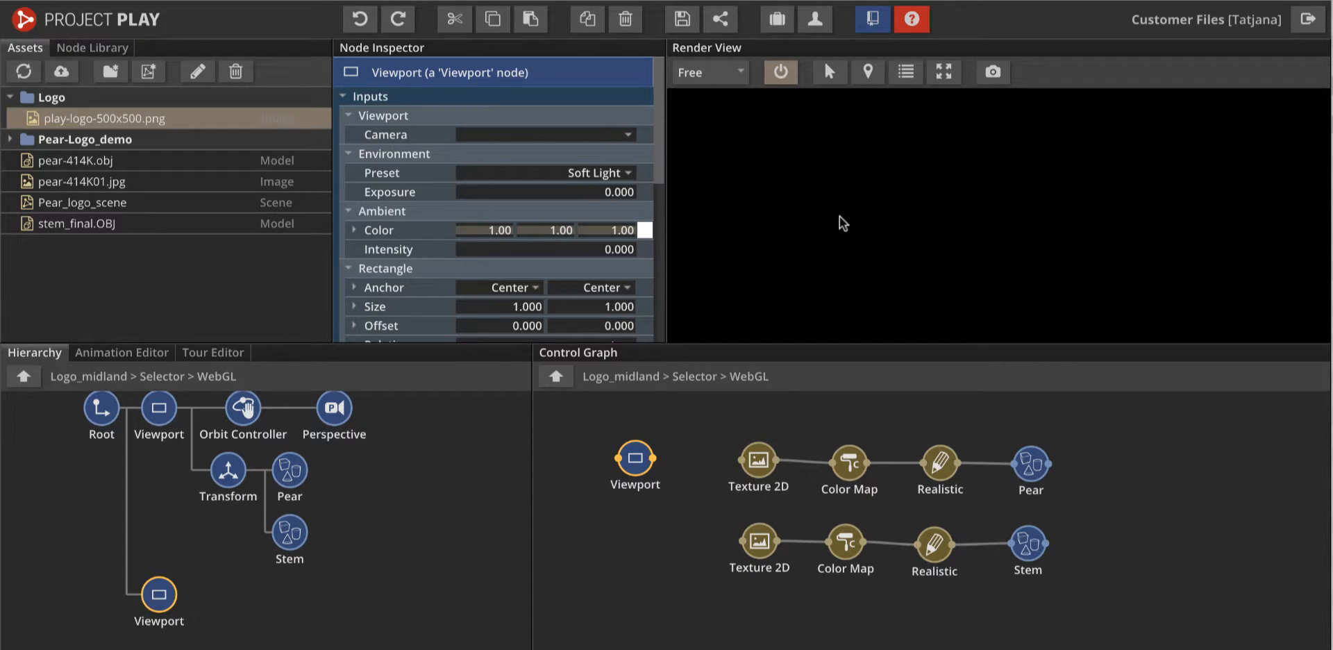
Step: Try switching the new viewport's Clear Color option to false and back to true
drag(659, 169, 666, 275)
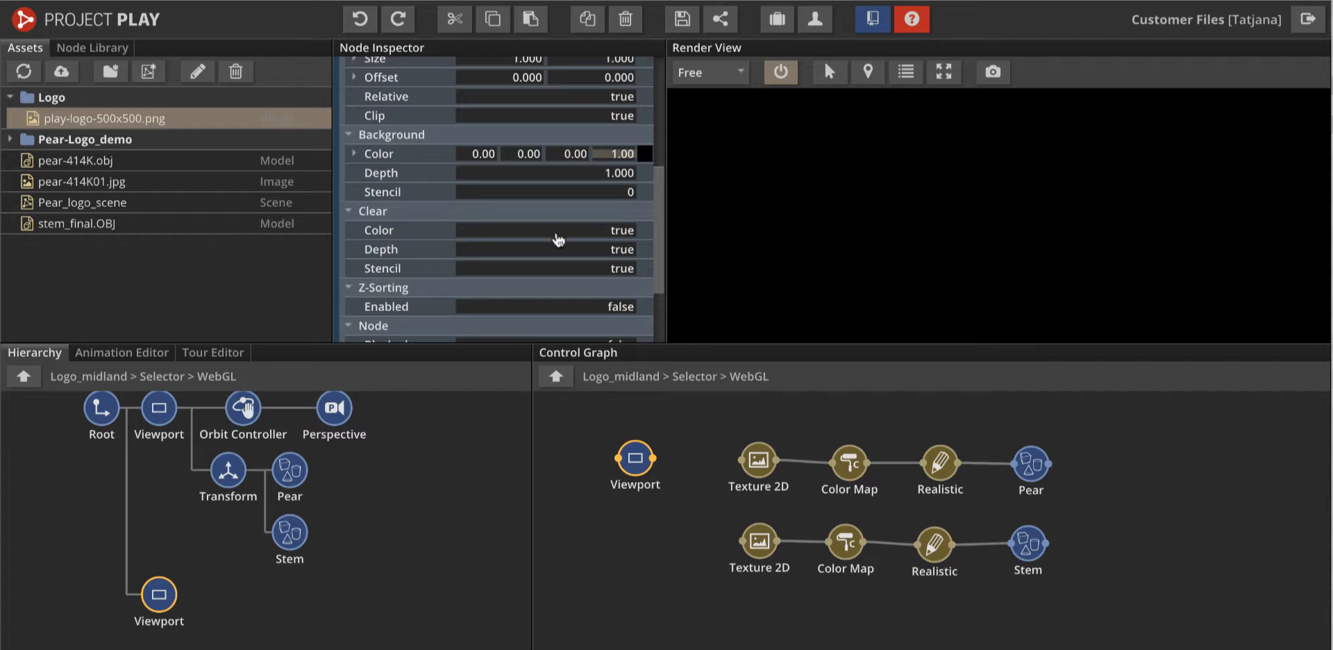
click(624, 235)
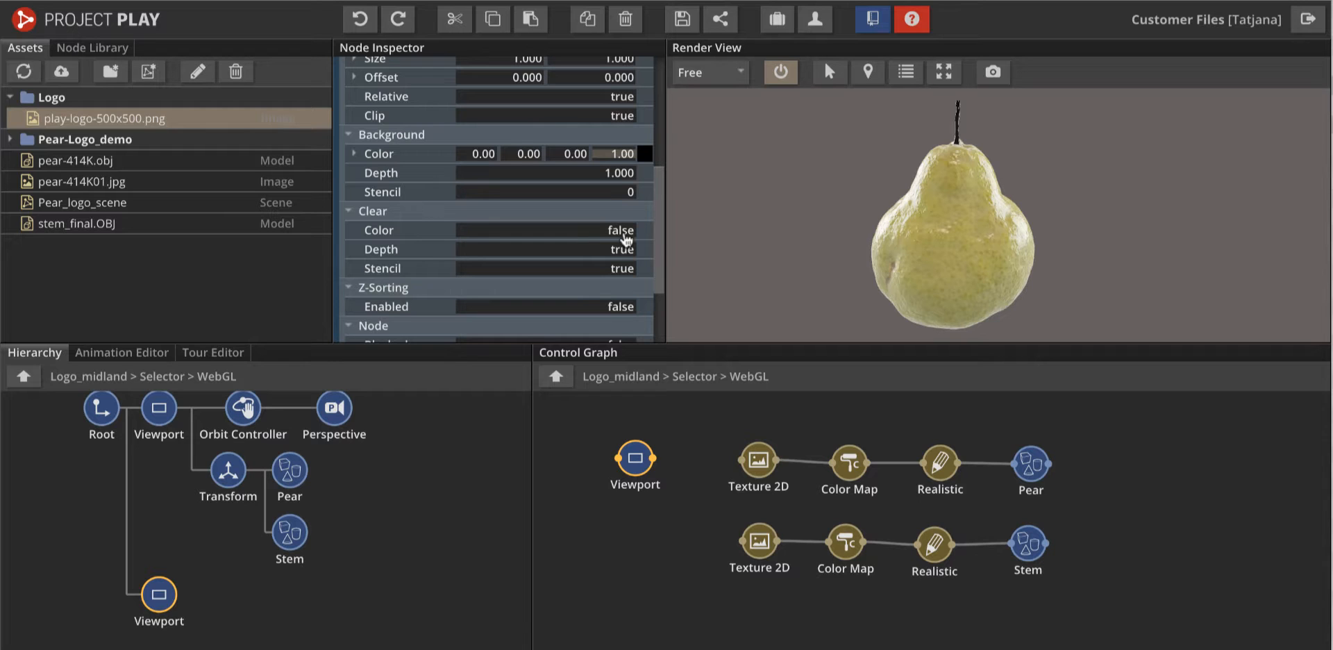
click(623, 234)
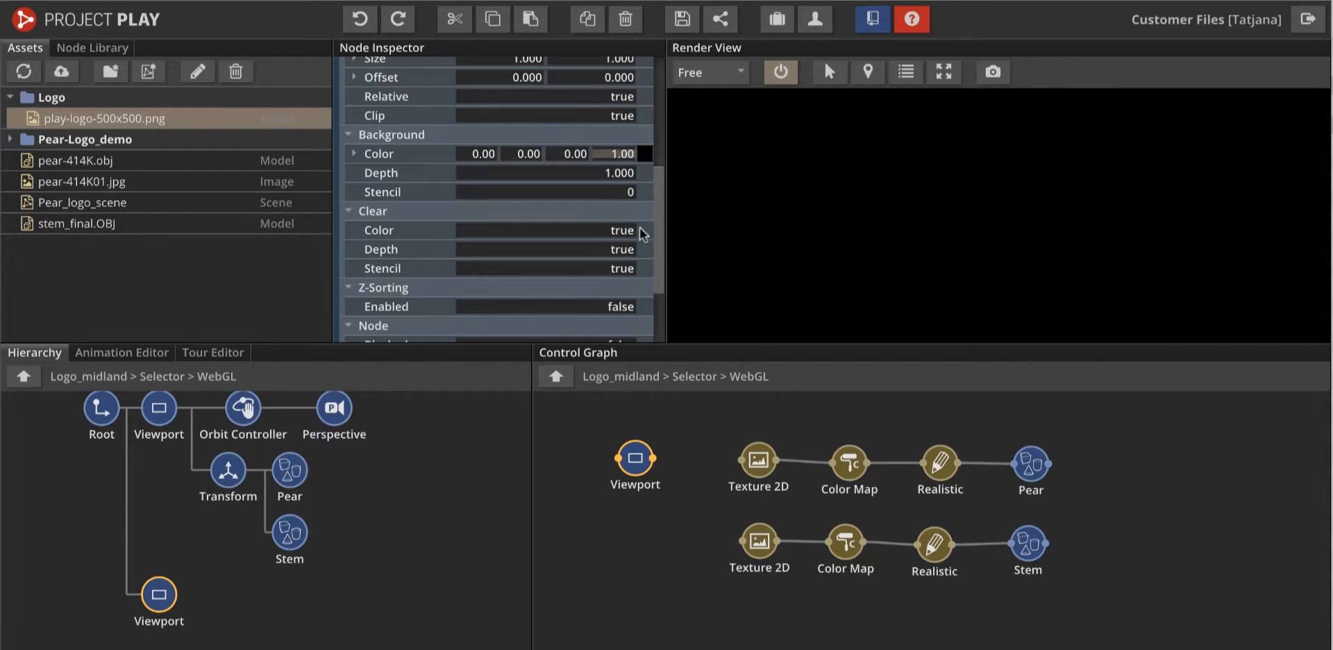
Step: Set the new viewport's rectangle size to 0.5 by 0.5
drag(660, 228, 668, 160)
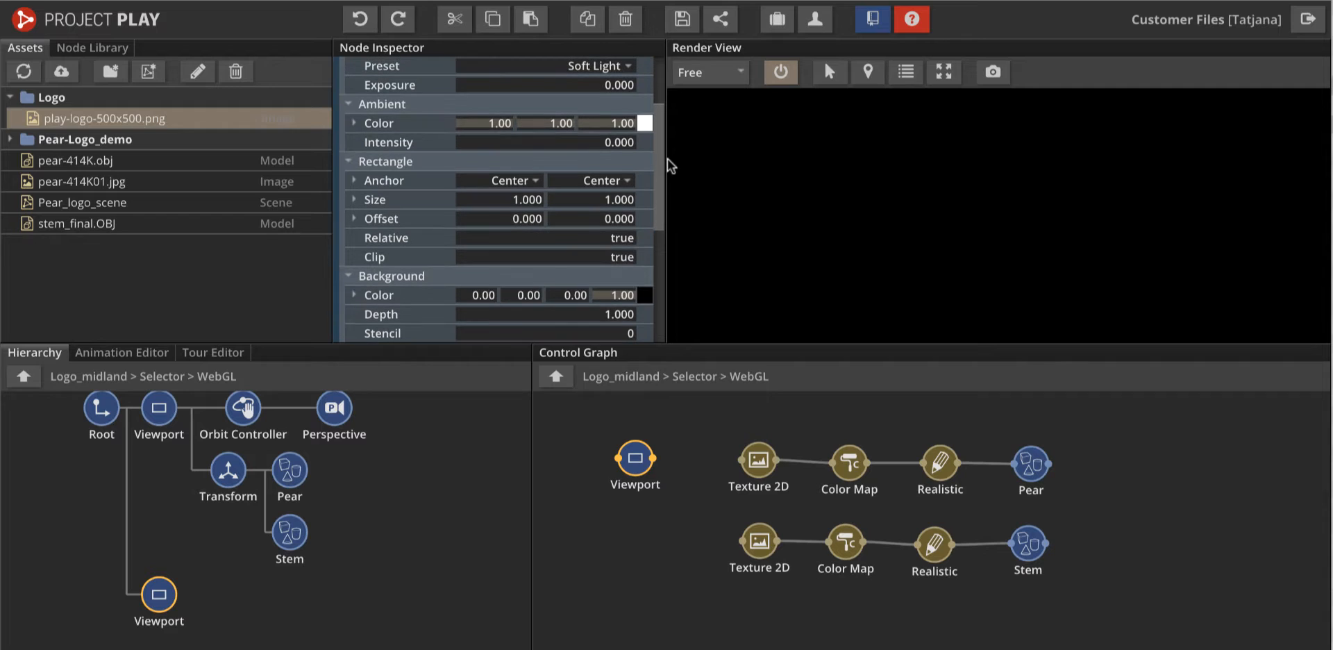
double_click(528, 200)
text(0.5)
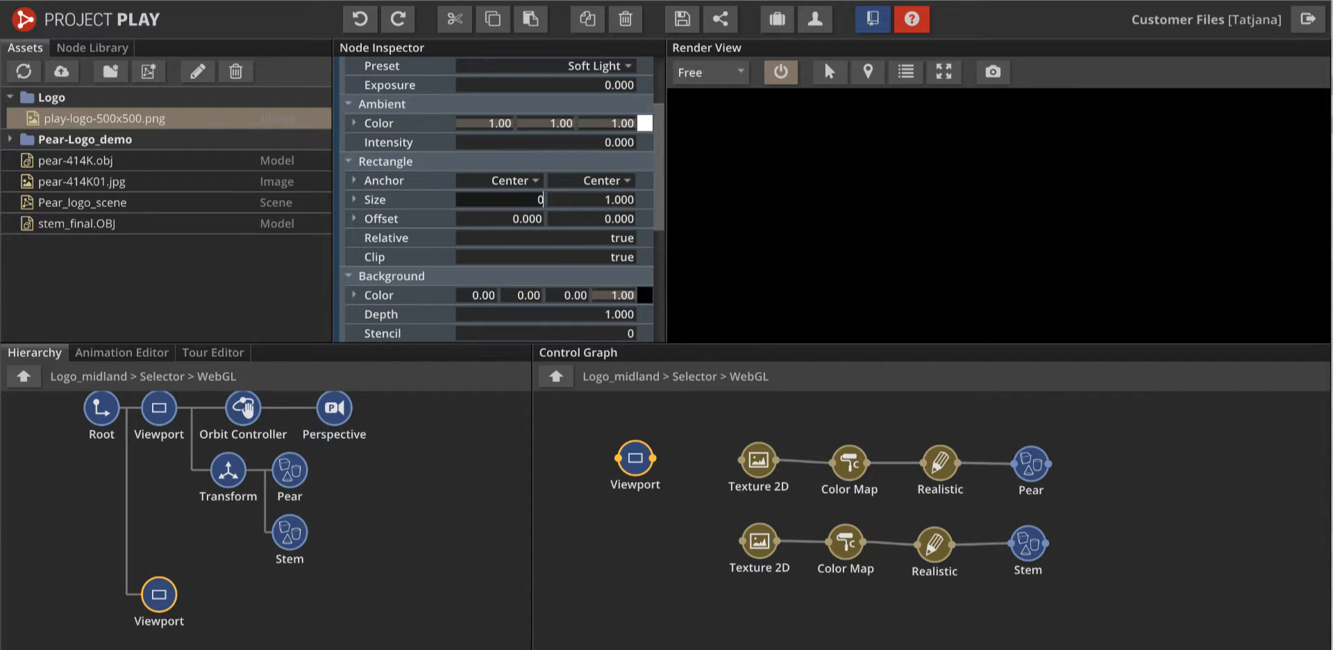
key(Return)
double_click(609, 199)
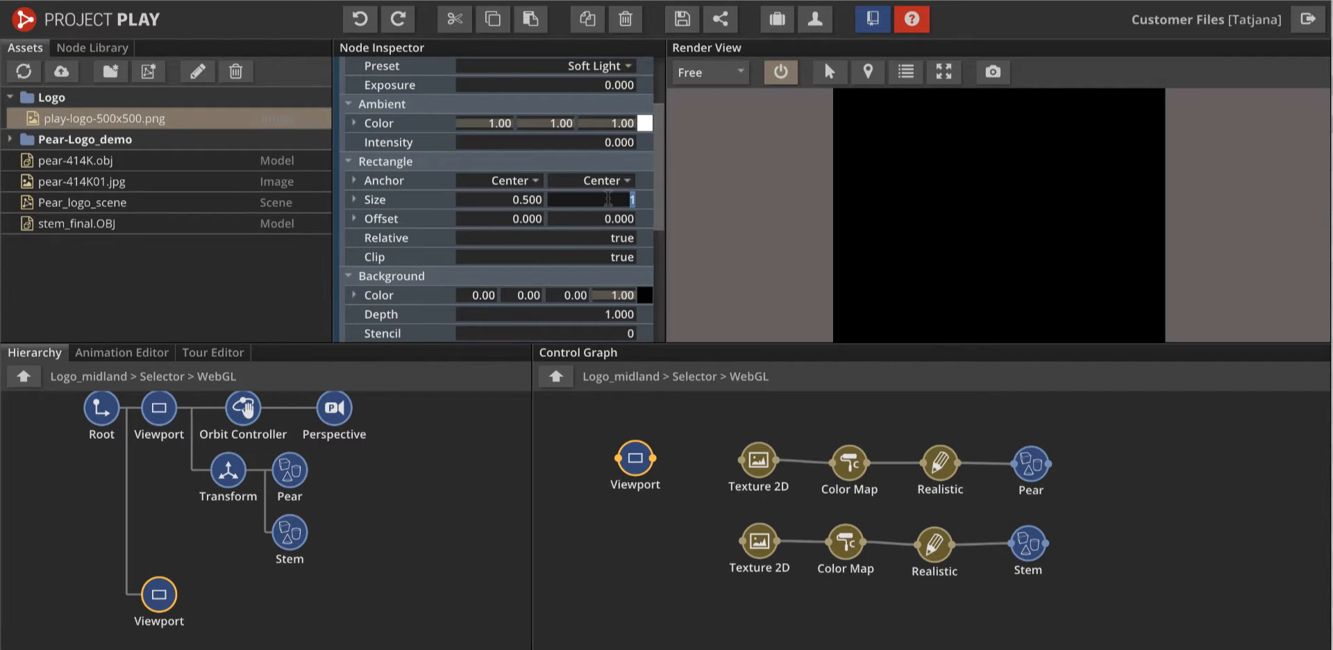
text(0.5)
key(Return)
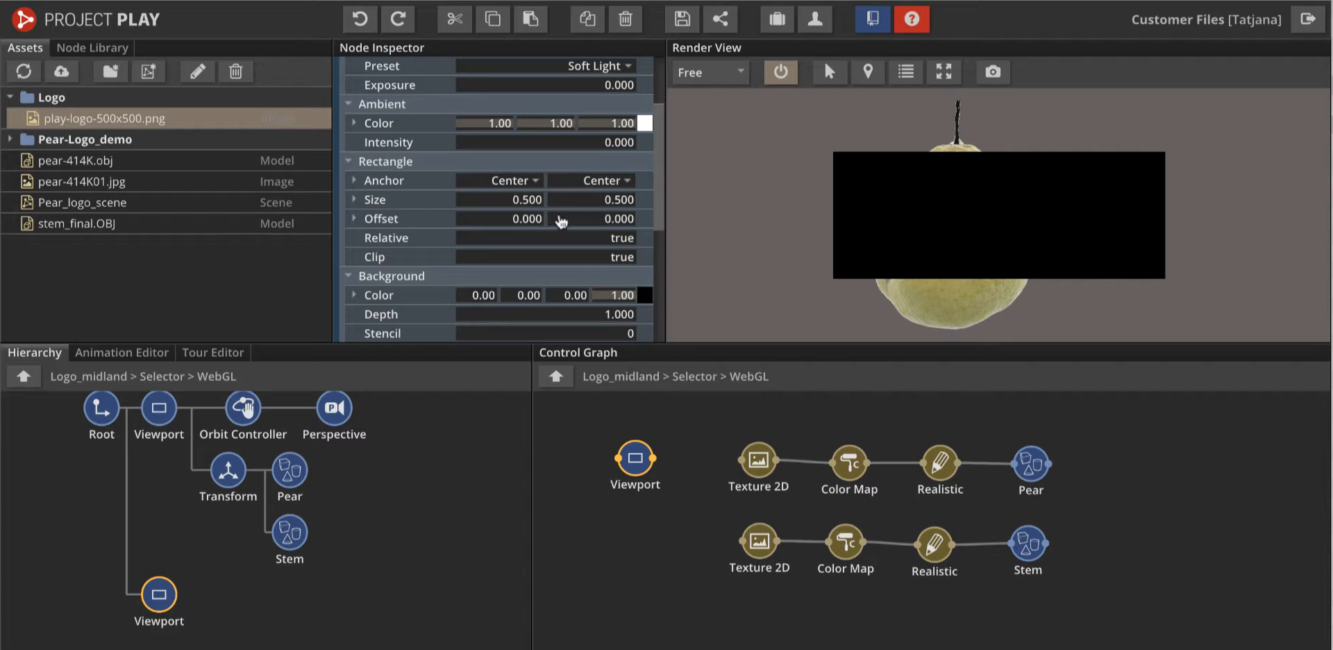
Step: Restore the new viewport's rectangle size to 1 by 1
click(520, 200)
text(1)
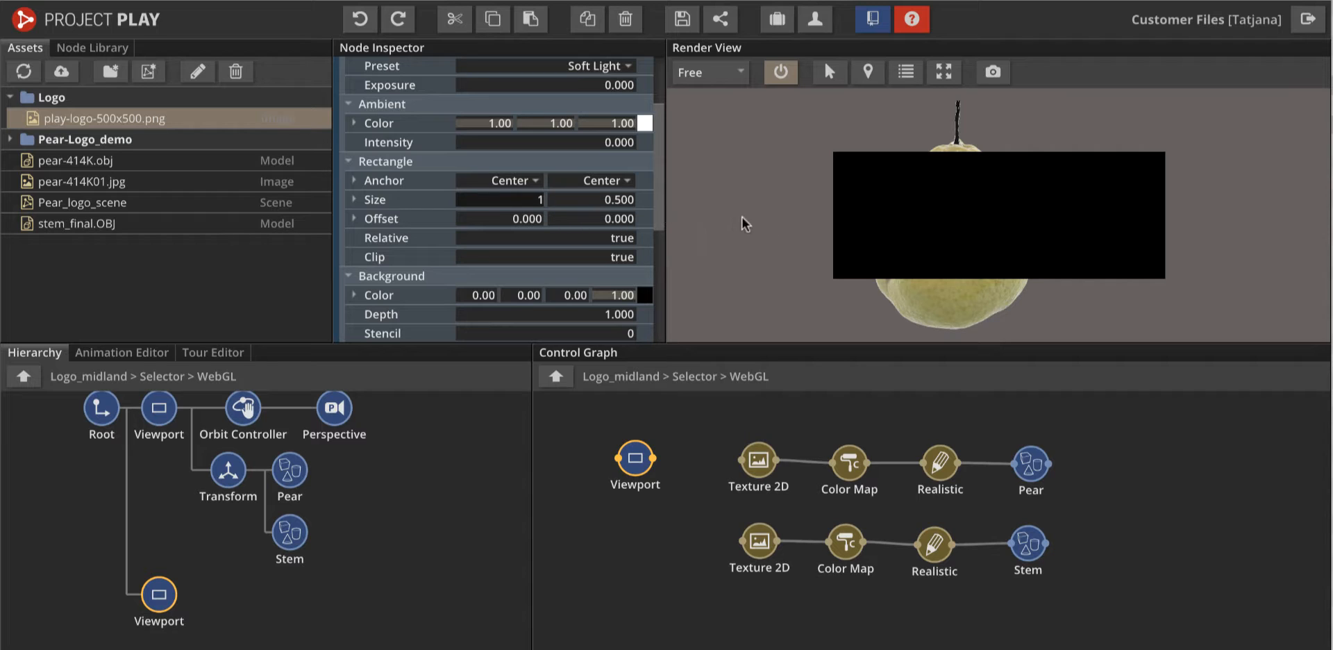
click(622, 199)
text(1)
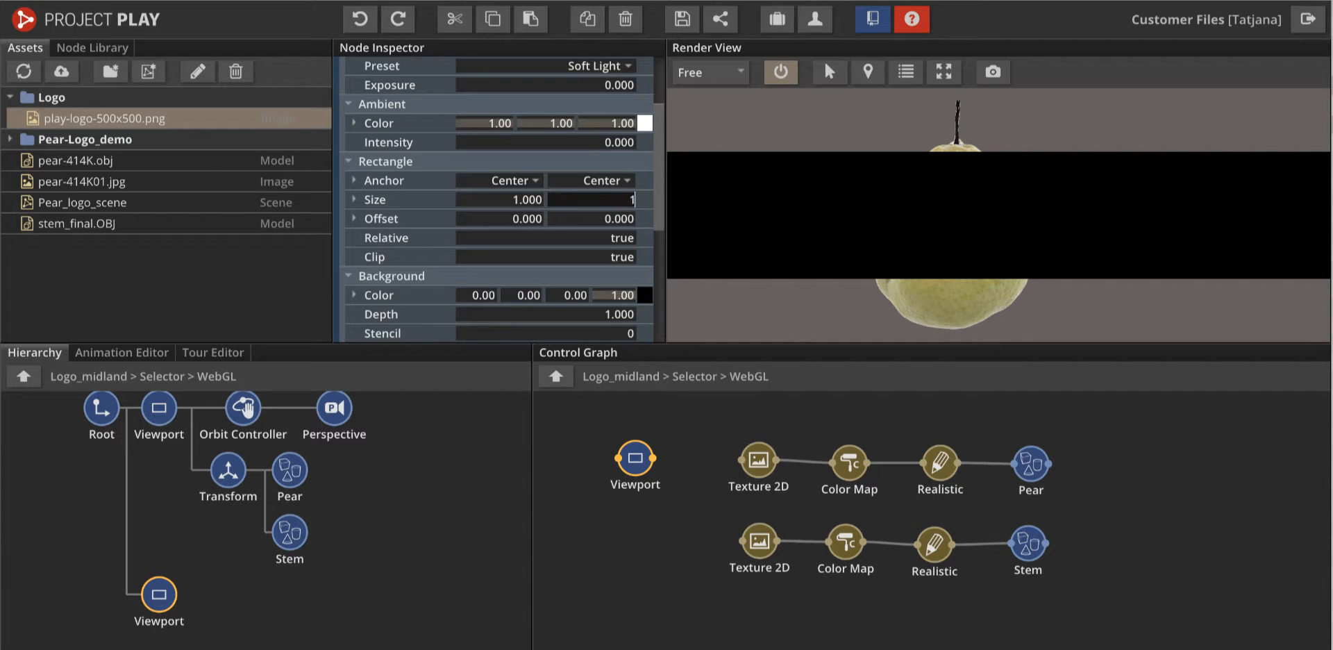
key(Return)
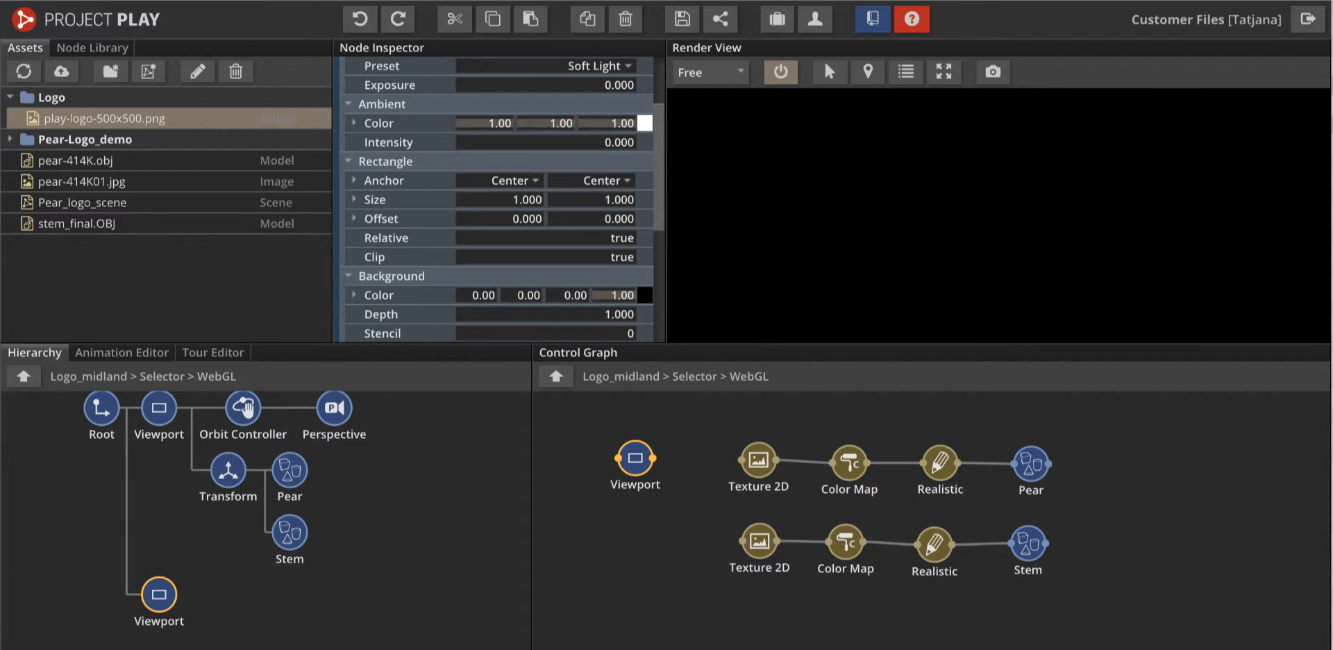
Step: Set the new viewport's Clear Color option to false so the scene behind it is not cleared
drag(661, 225, 661, 287)
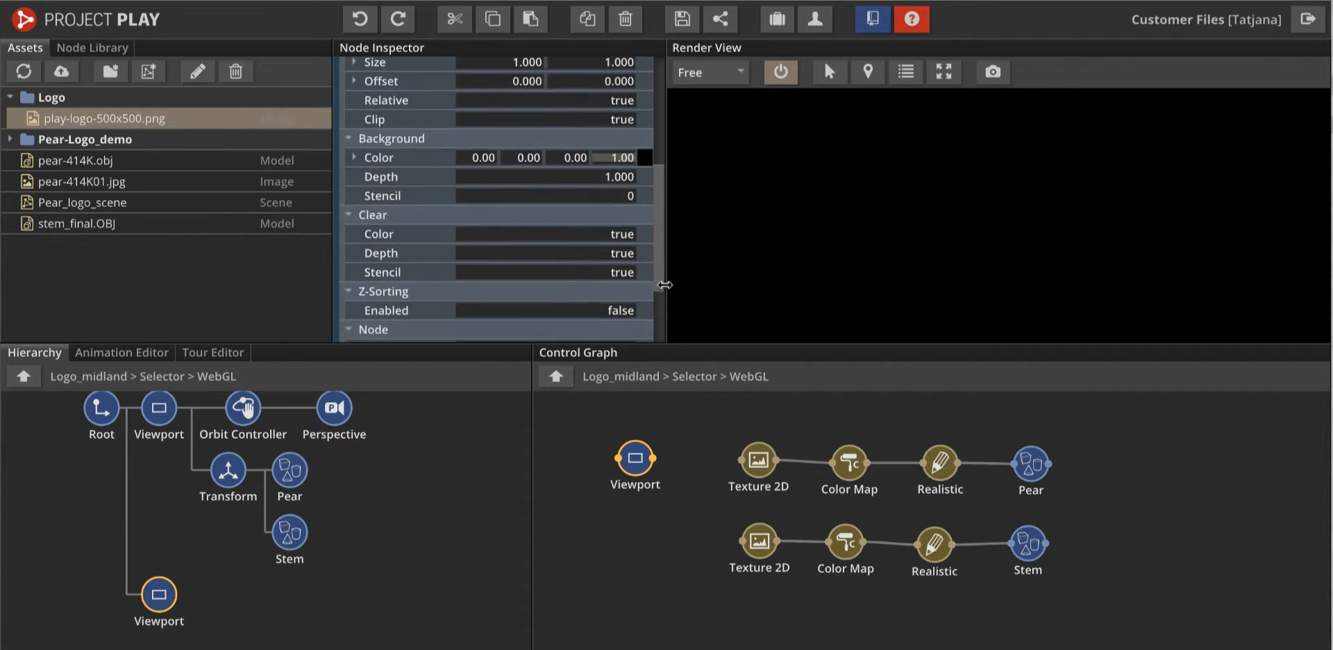
click(622, 236)
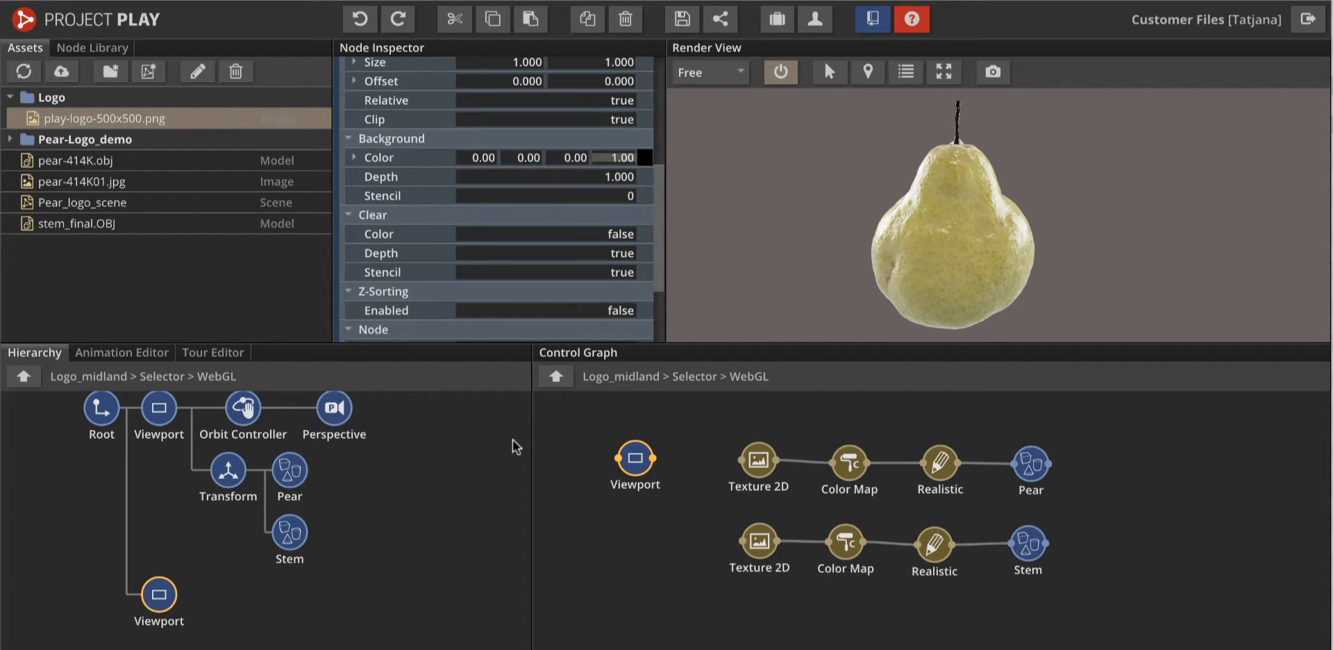
Step: Search the nodes for "camera" and add an Overlay camera under the second viewport
key(ctrl+f)
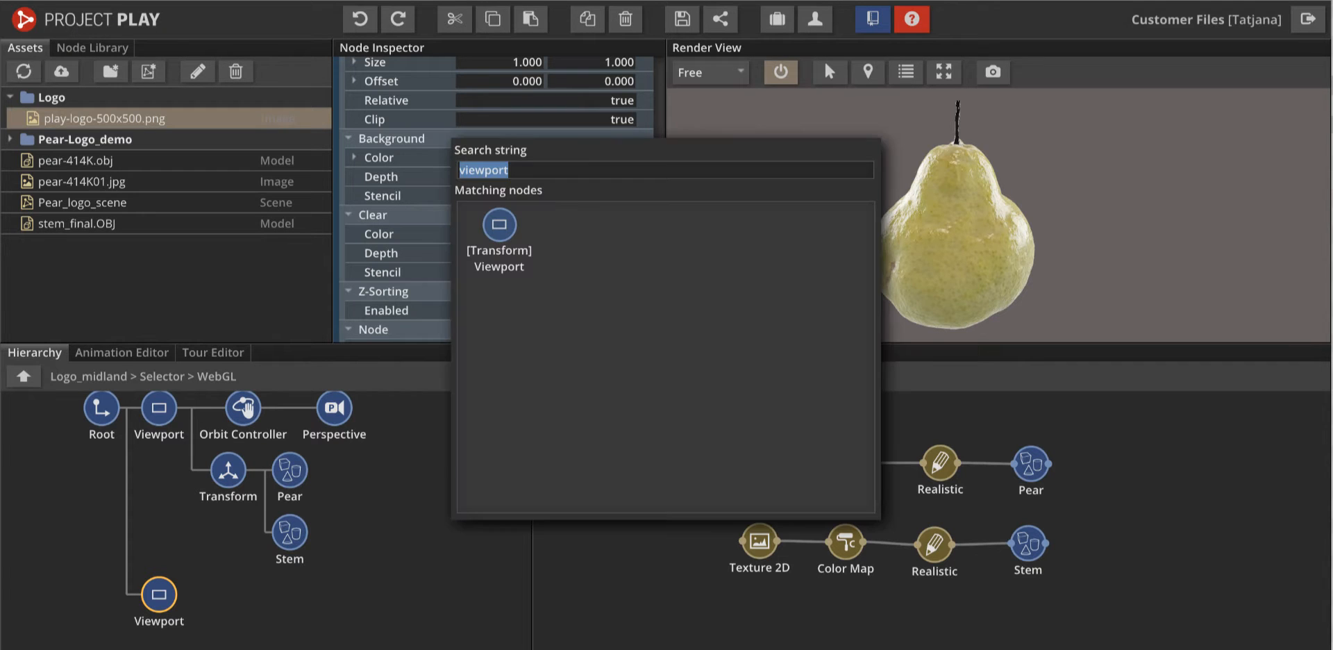
text(camera)
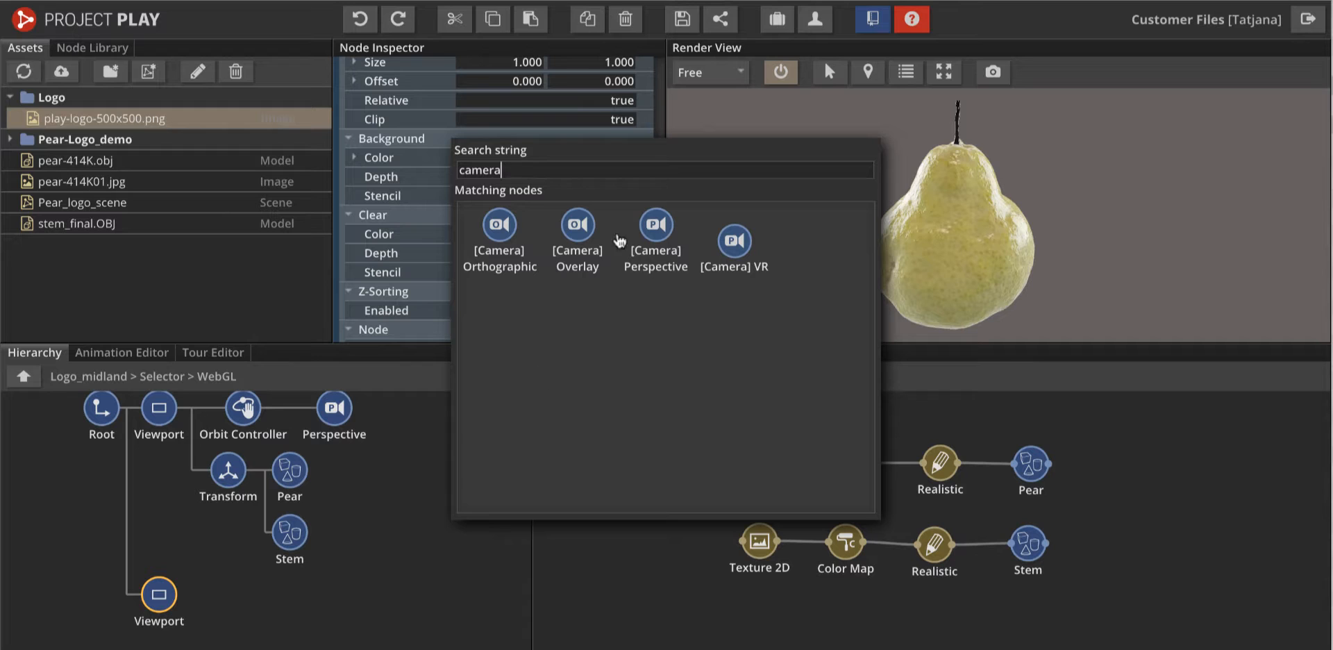
drag(578, 226, 189, 598)
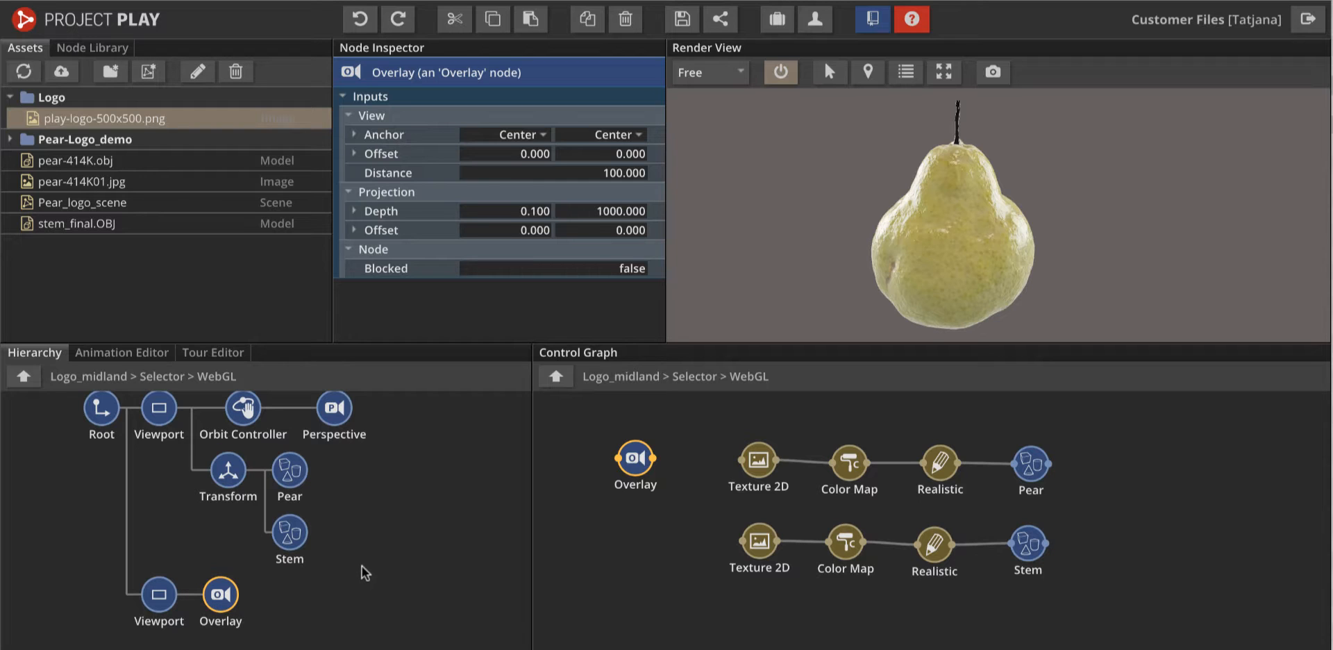
Step: Search the nodes for "rectangle" and add a Rectangle geometry node under the second viewport
drag(412, 550, 410, 482)
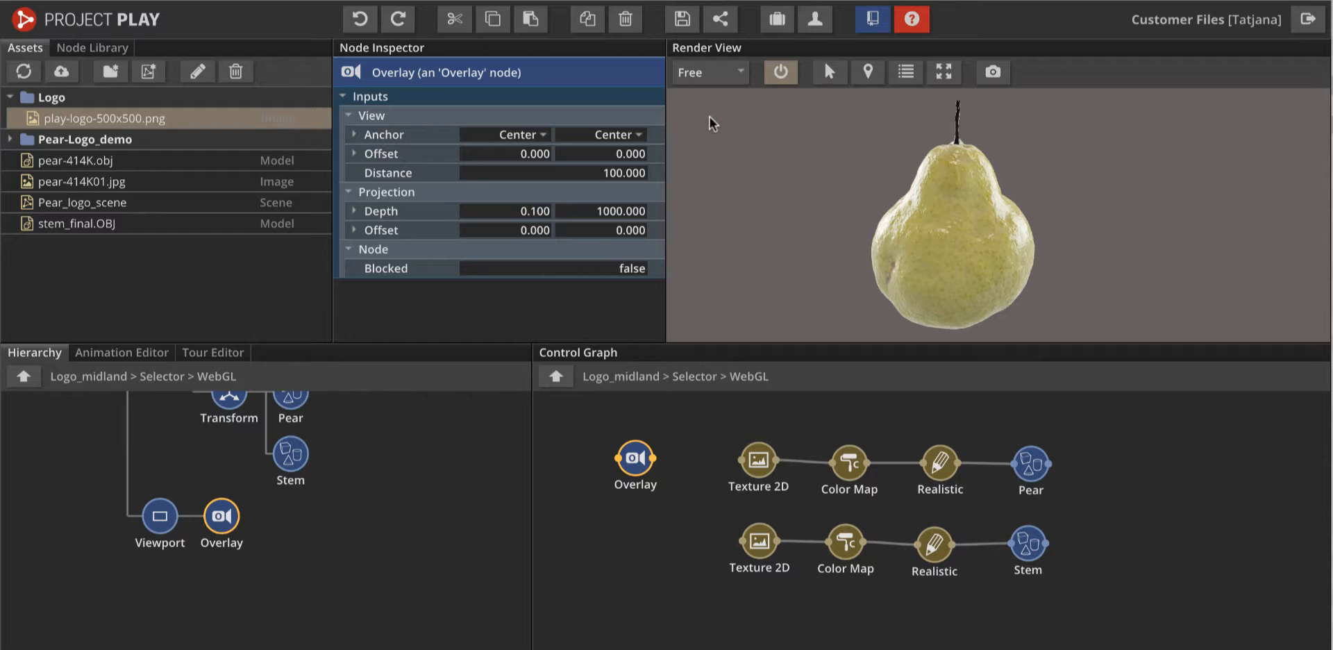
key(space)
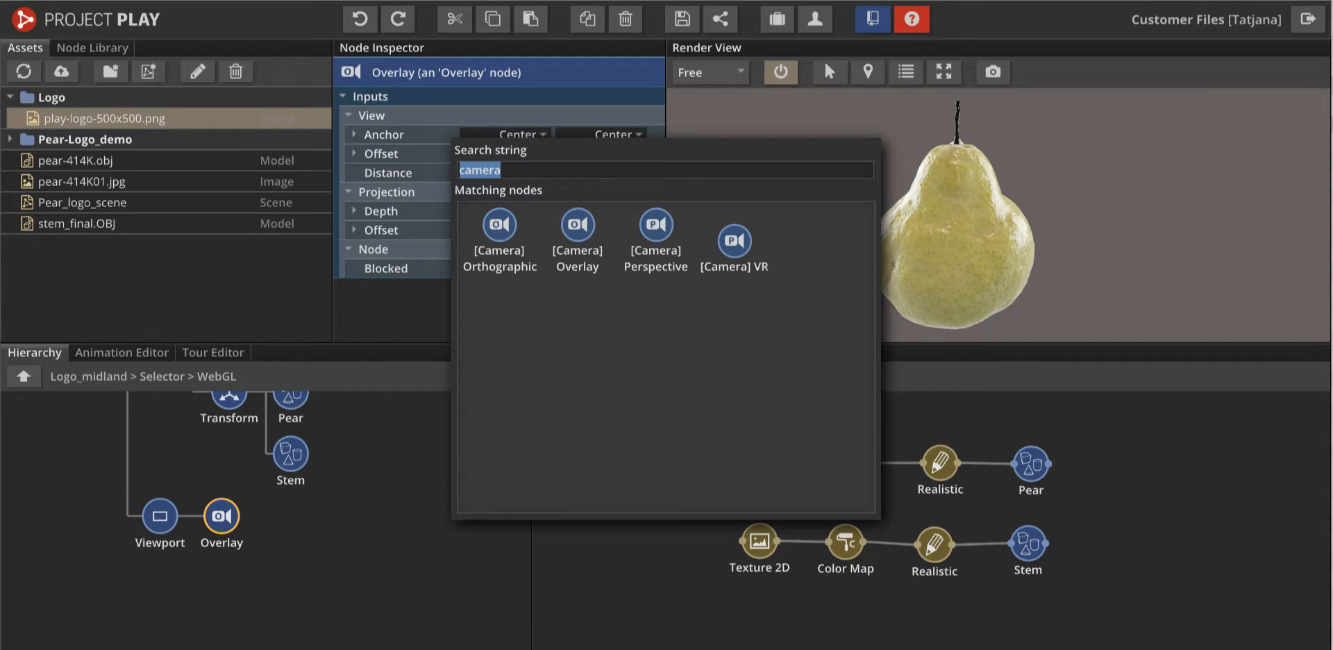
text(rectangle)
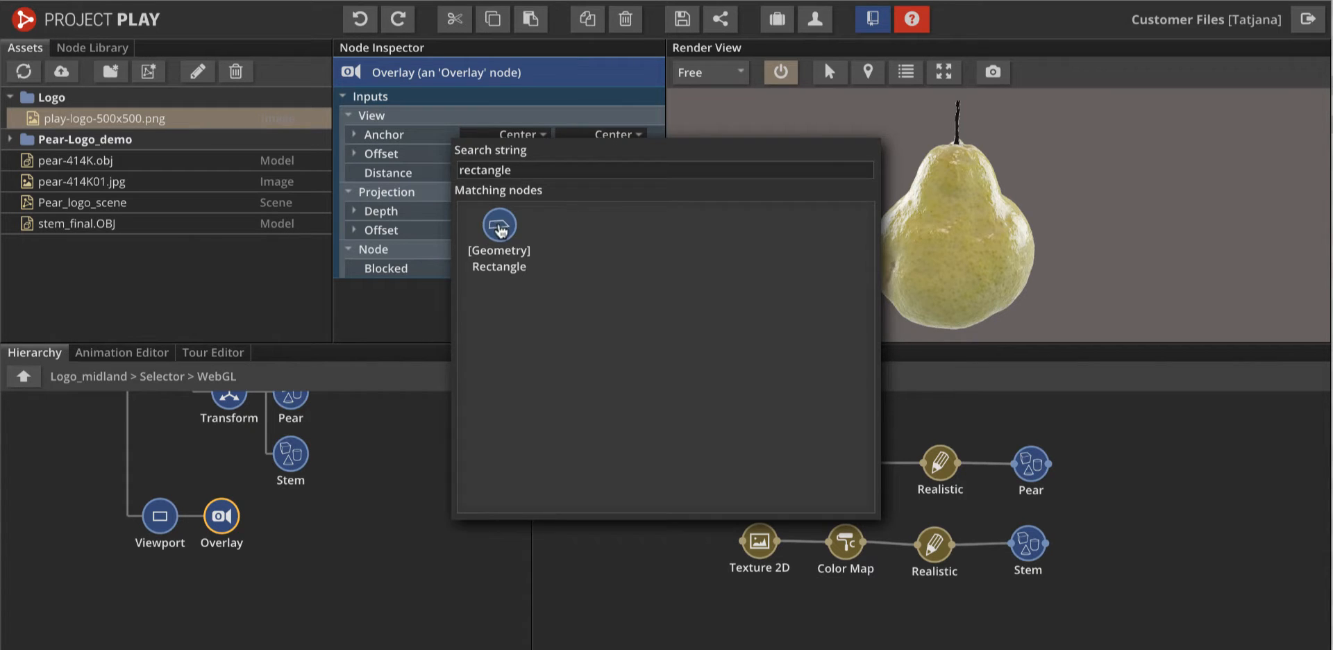
drag(496, 233, 222, 529)
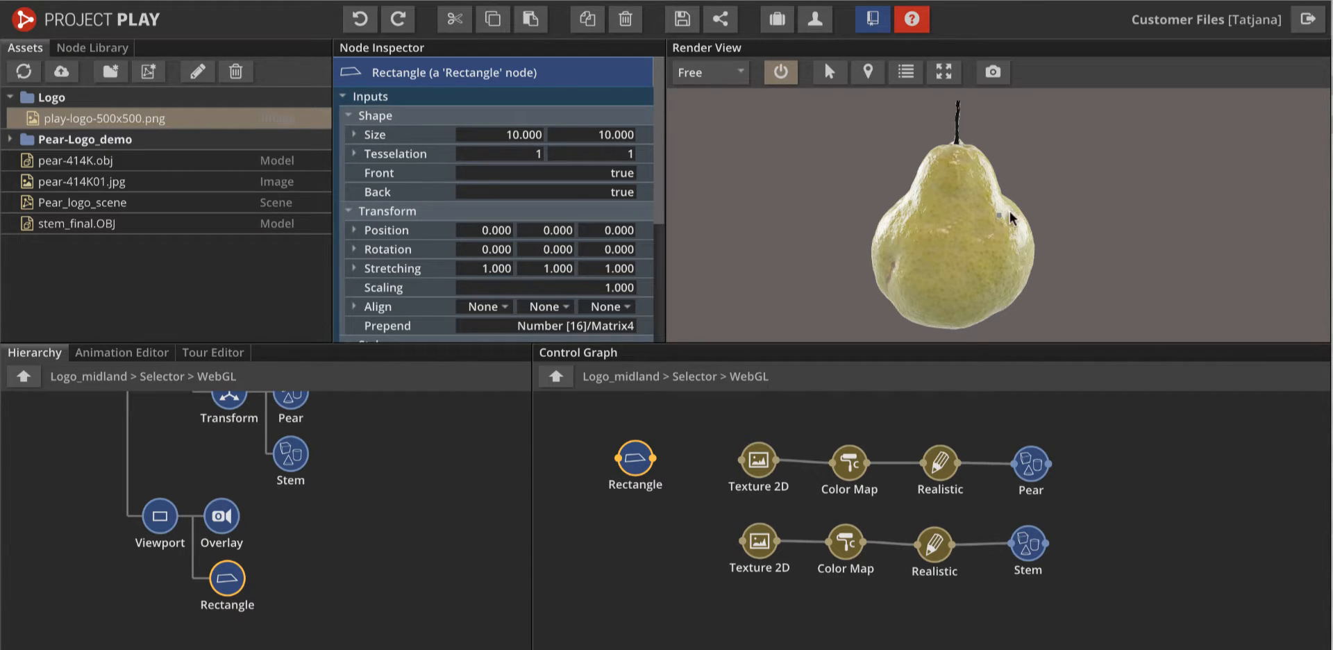
Step: Set the new Rectangle node's size to 1 by 1
scroll(1009, 221, up, 3)
scroll(1010, 221, up, 5)
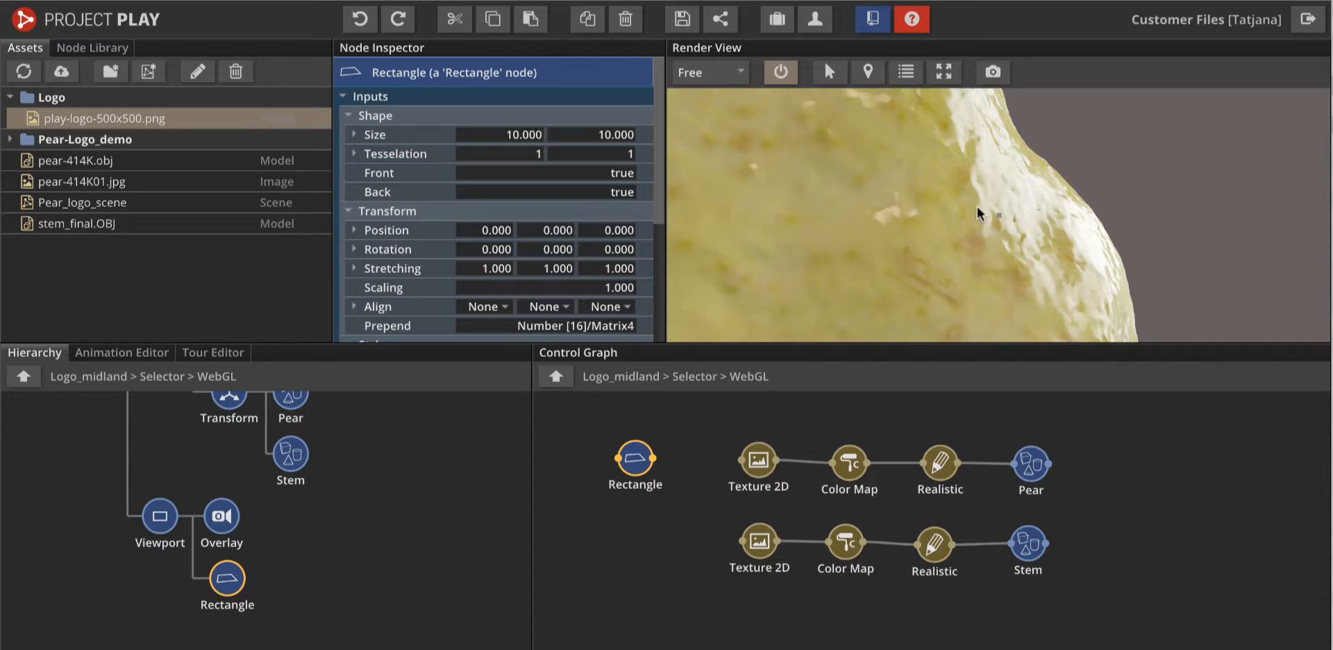
scroll(1000, 228, down, 8)
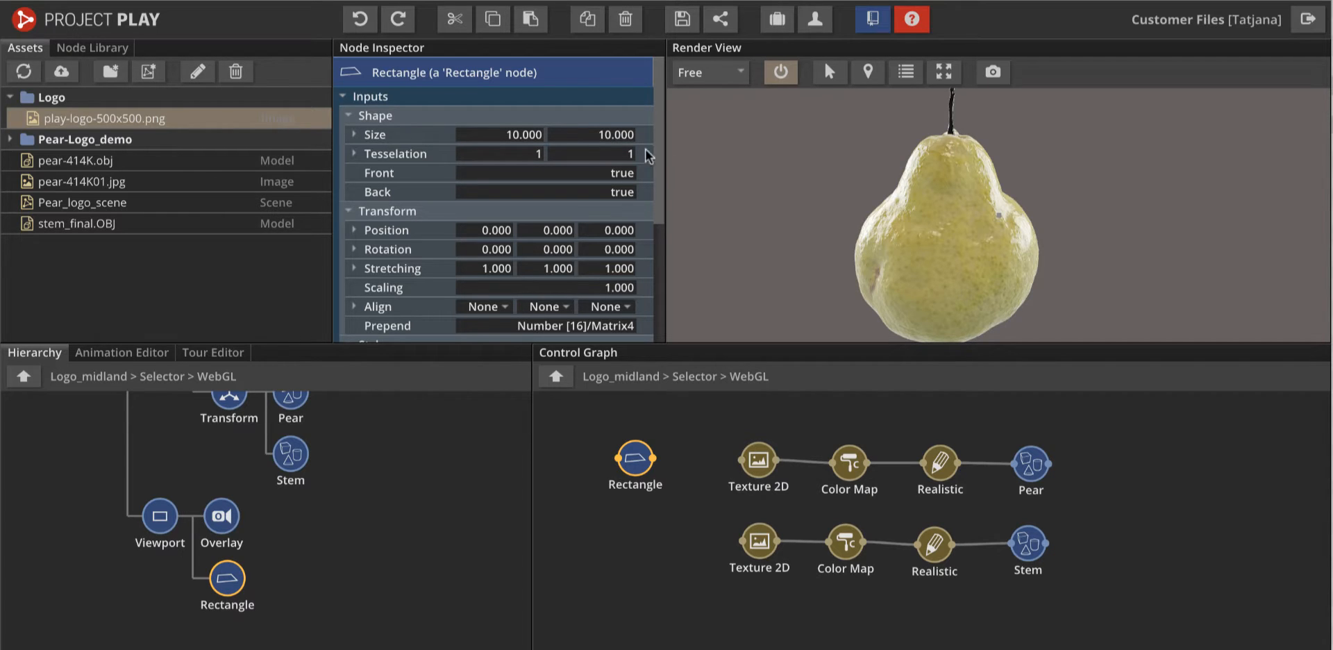
scroll(903, 219, down, 2)
scroll(905, 220, down, 1)
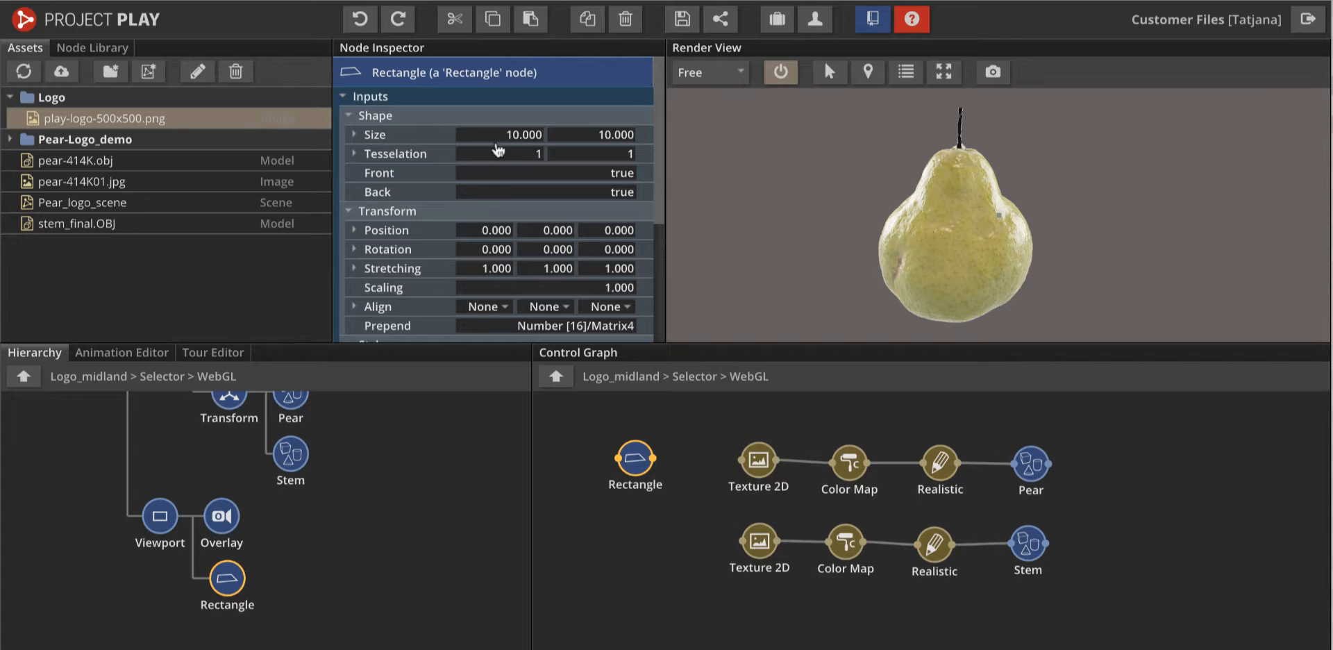
click(526, 134)
text(1)
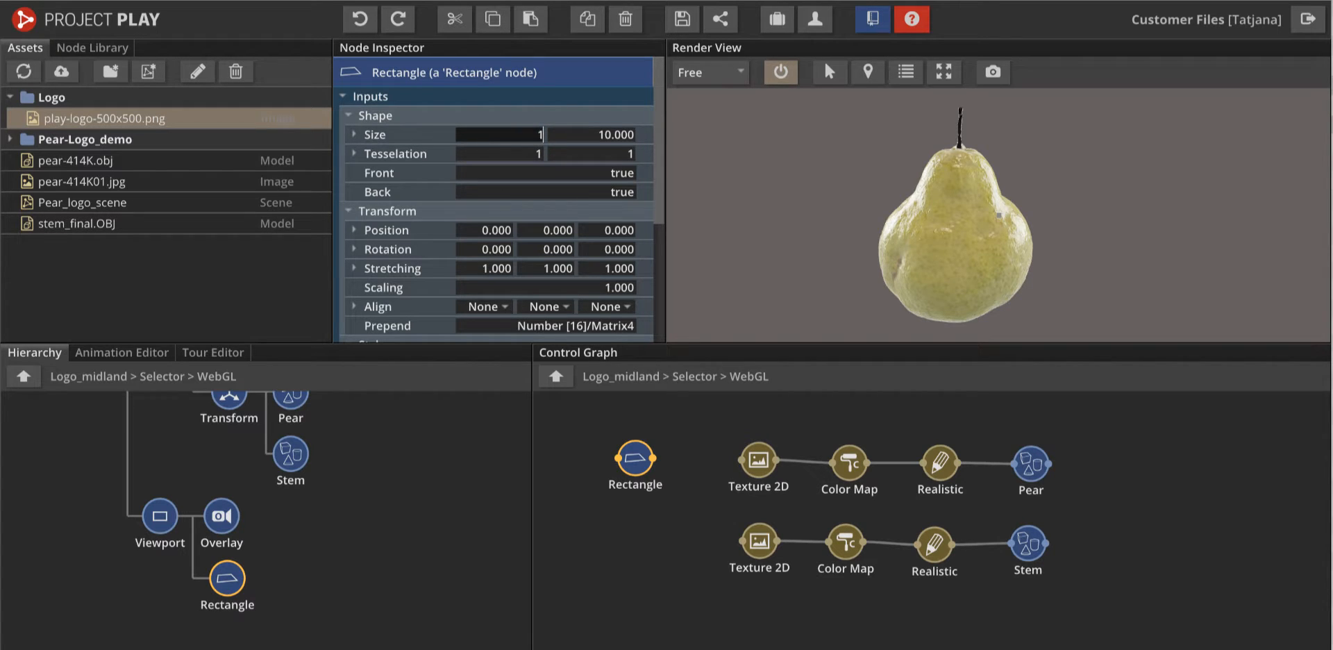
click(621, 134)
text(1)
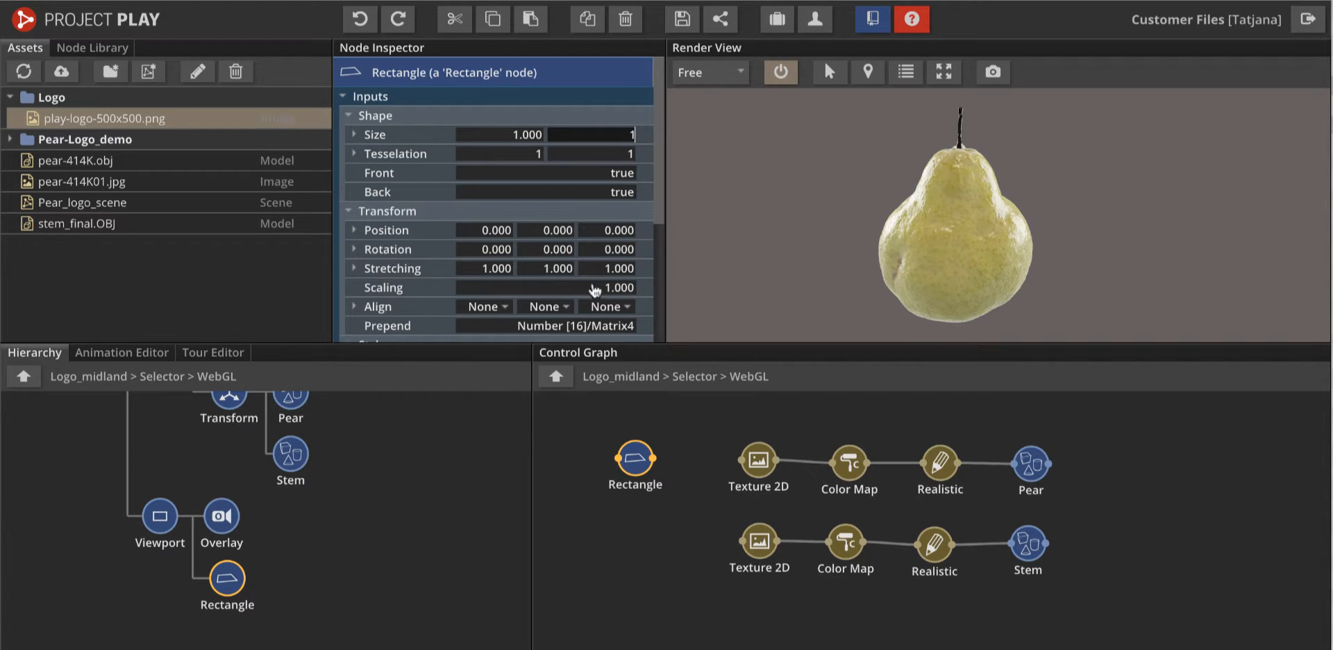
Step: Set the Rectangle node's transform scaling to 100
click(620, 286)
text(100)
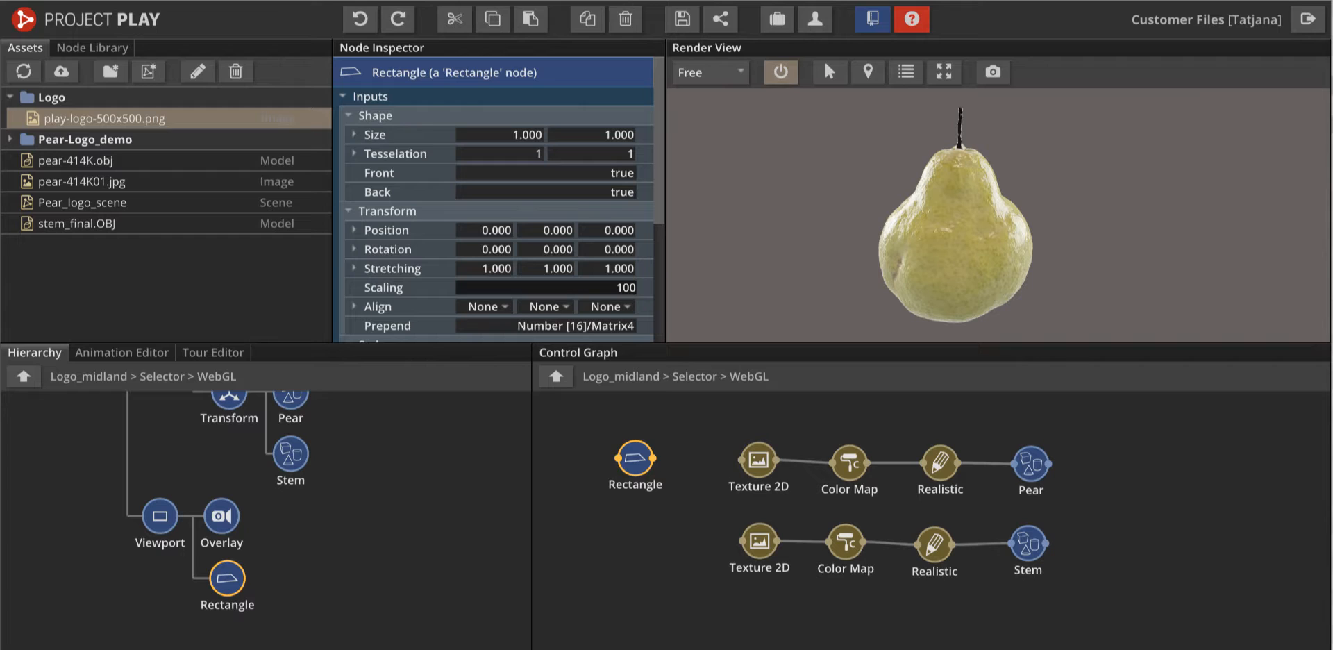
key(Return)
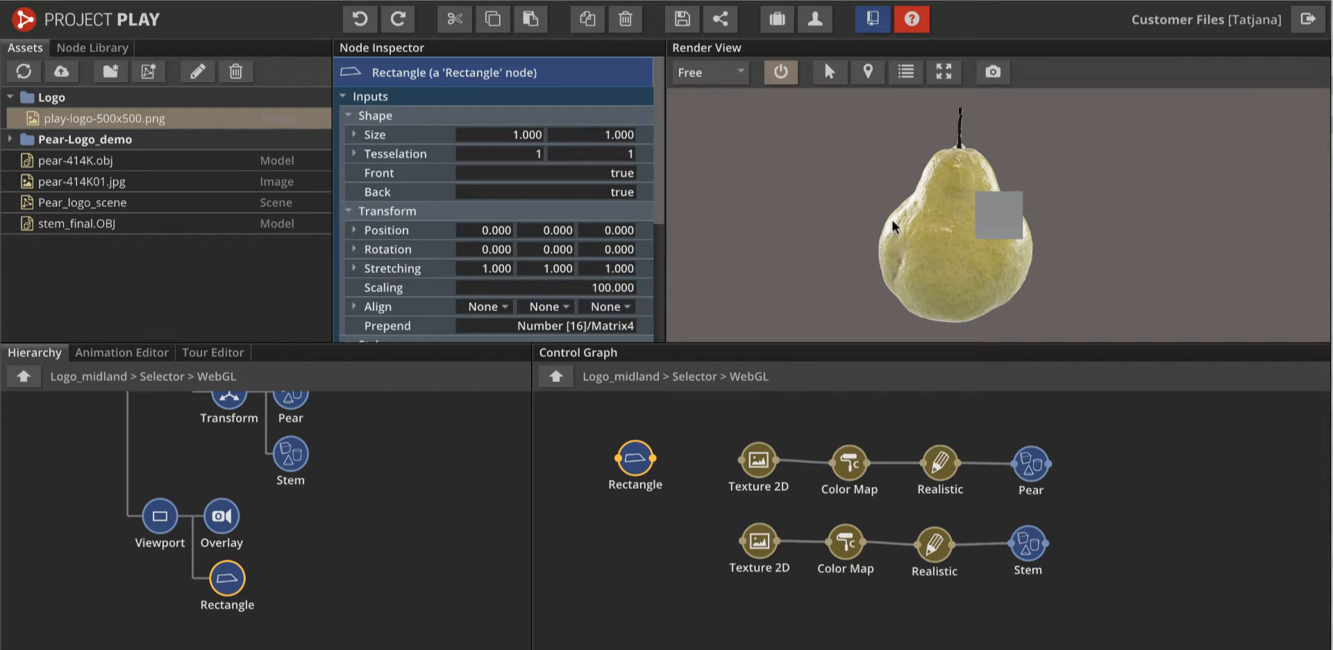
Step: Reduce the Rectangle node's transform scaling to 95
click(618, 288)
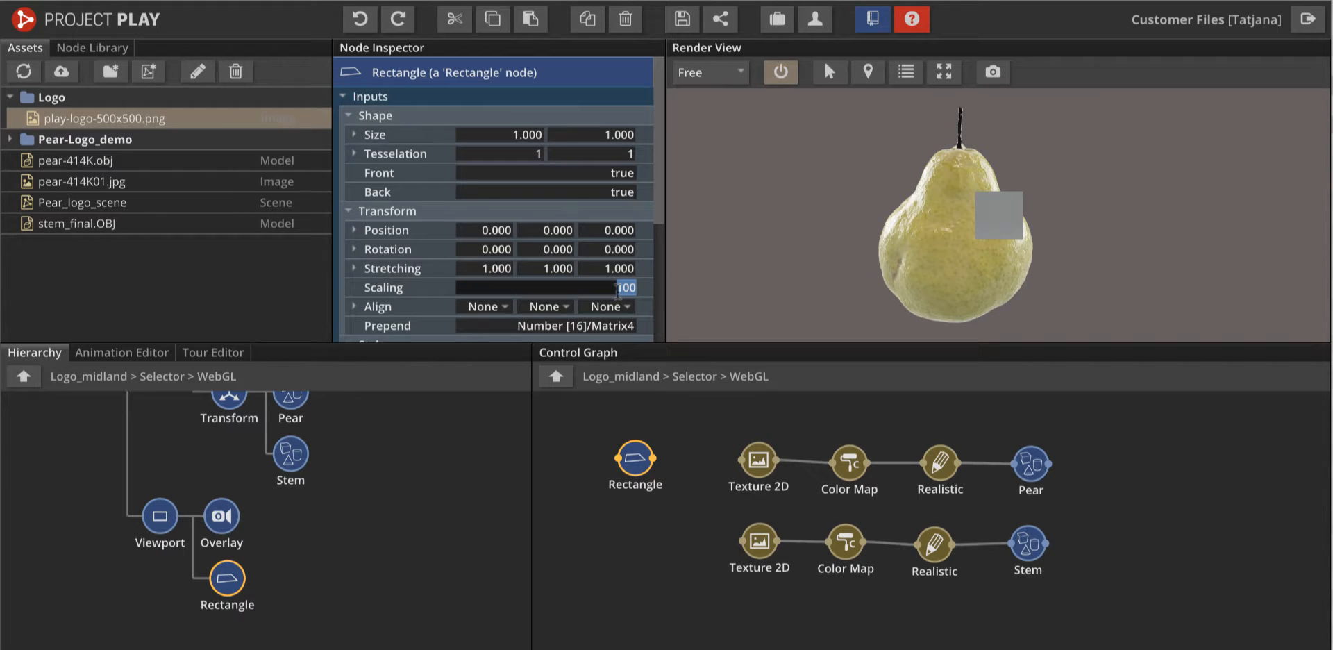
text(95)
key(Return)
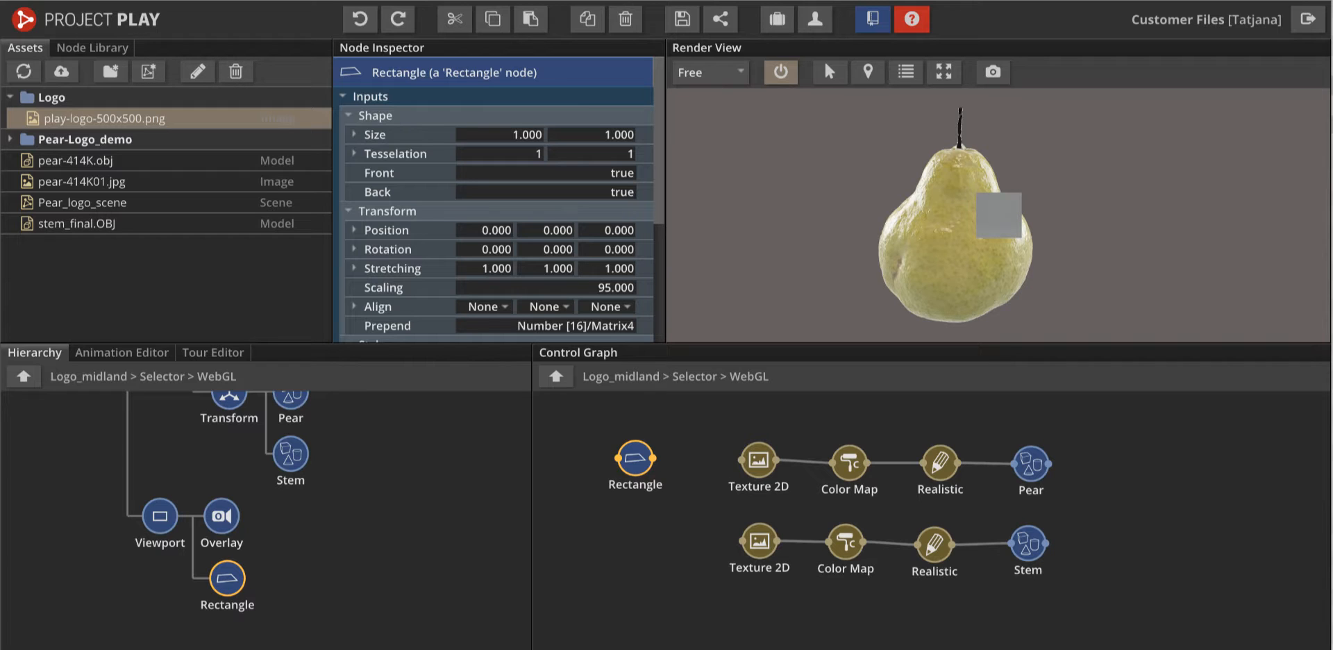
Step: Move the Rectangle node into open space beyond the Pear chain in the control graph and preview the play-logo-500x500.png image
drag(637, 451, 1306, 435)
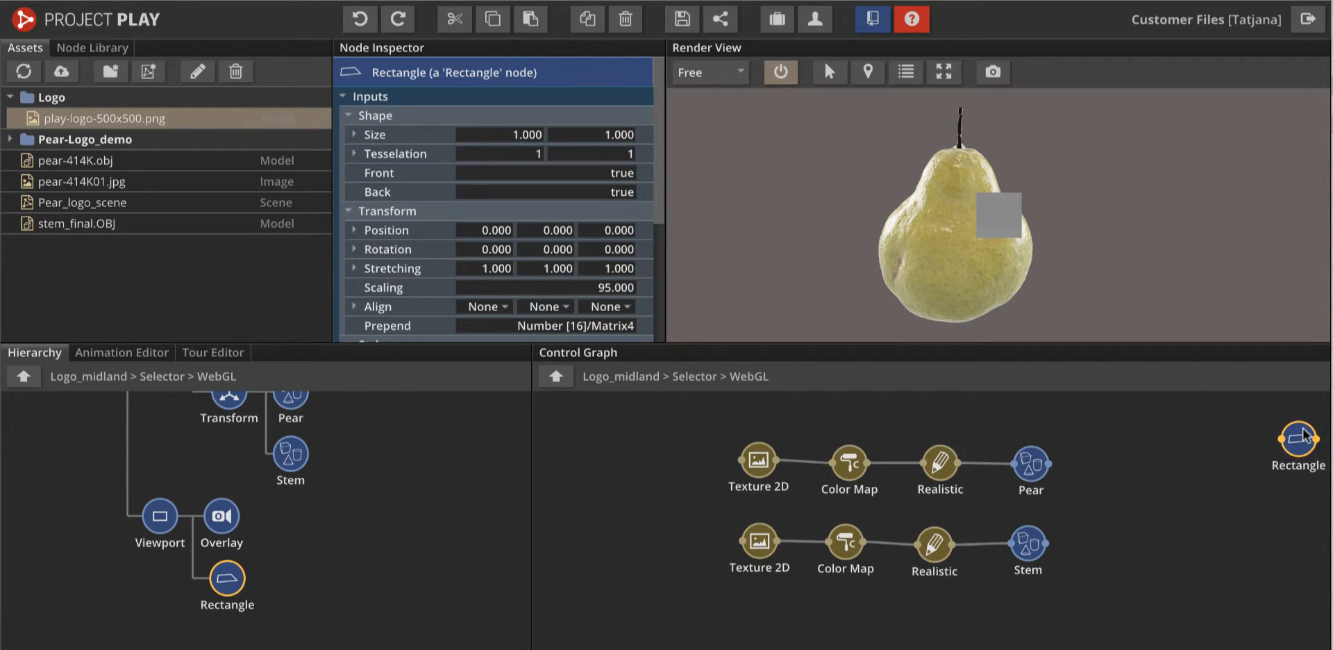
drag(1196, 507, 985, 507)
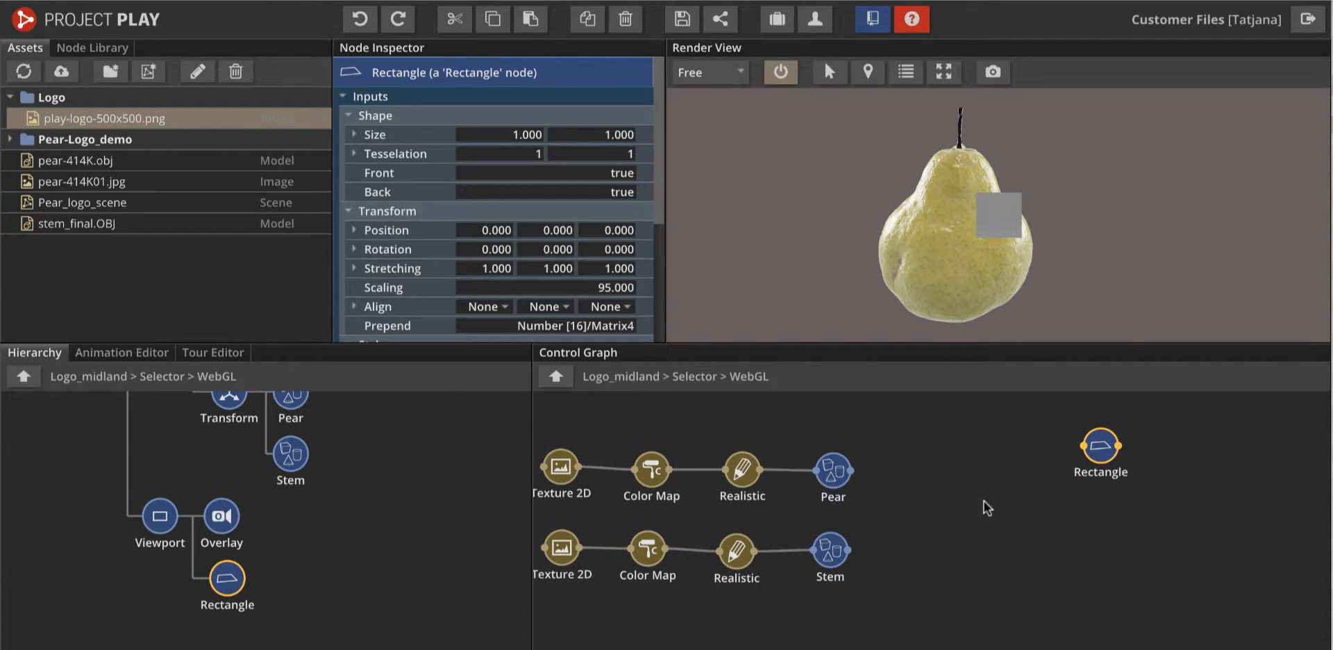
double_click(120, 118)
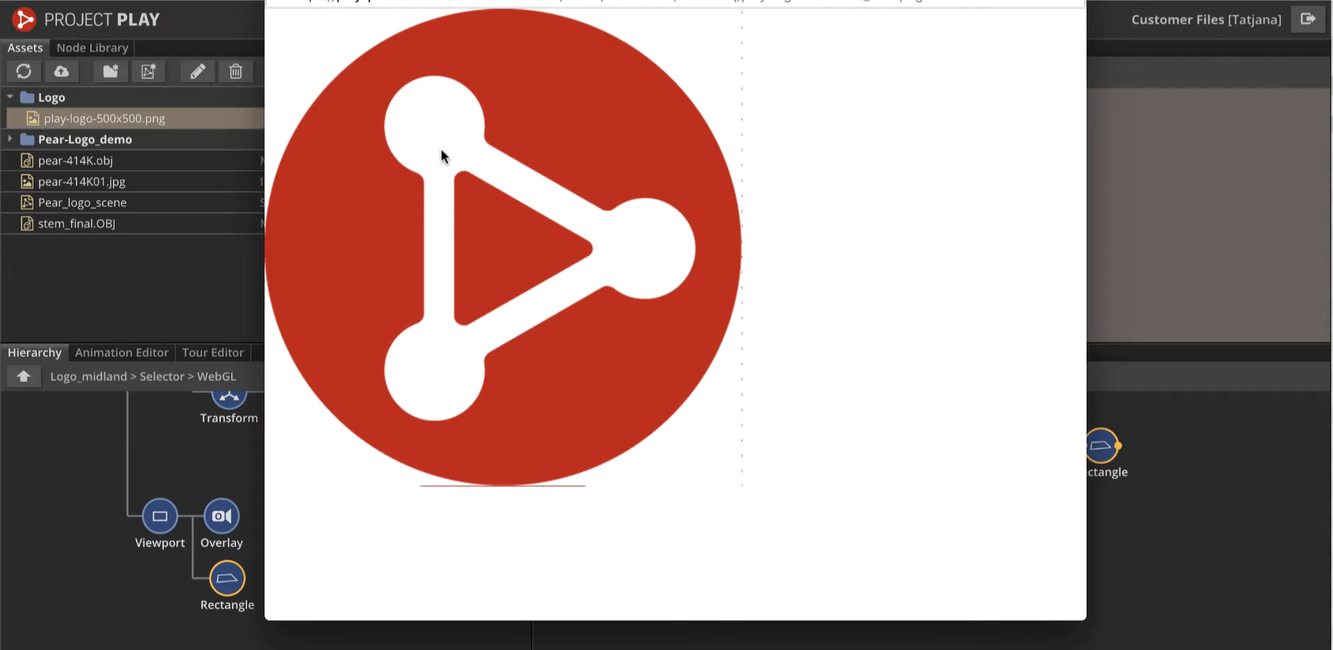
key(super+w)
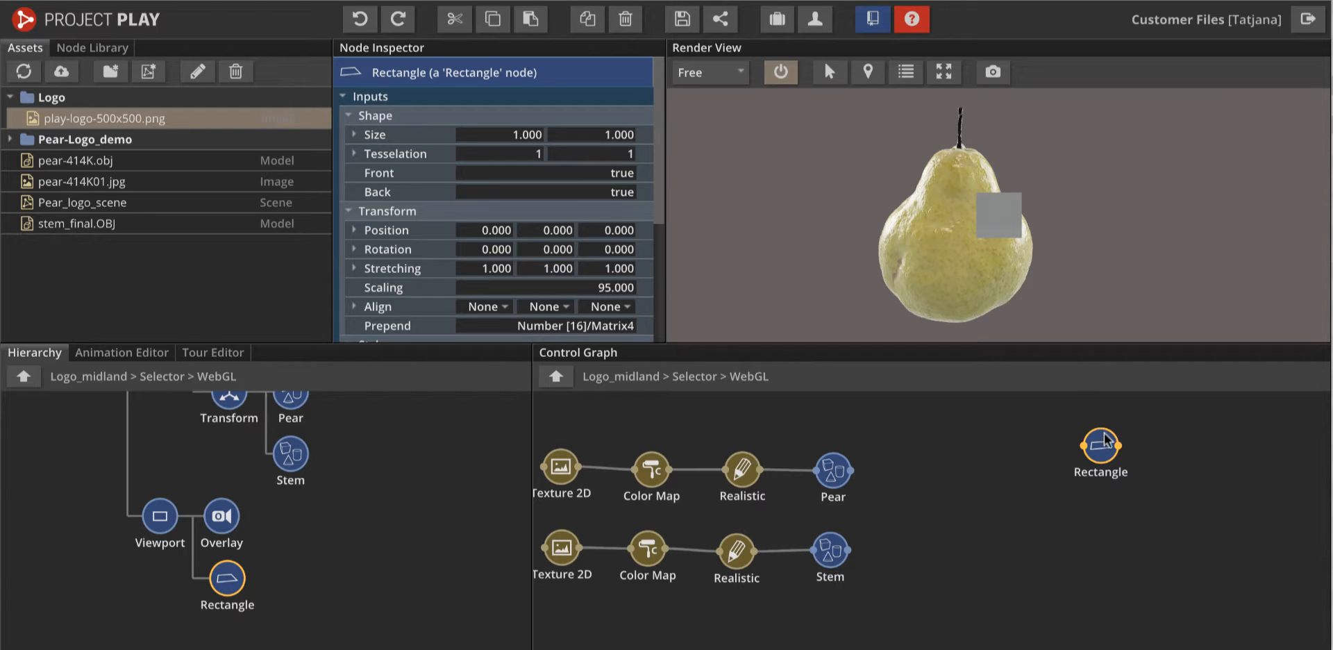
Step: Search the nodes for "material", add a Flat material beside the Rectangle in the control graph and connect it to the Rectangle
drag(1103, 448, 1214, 461)
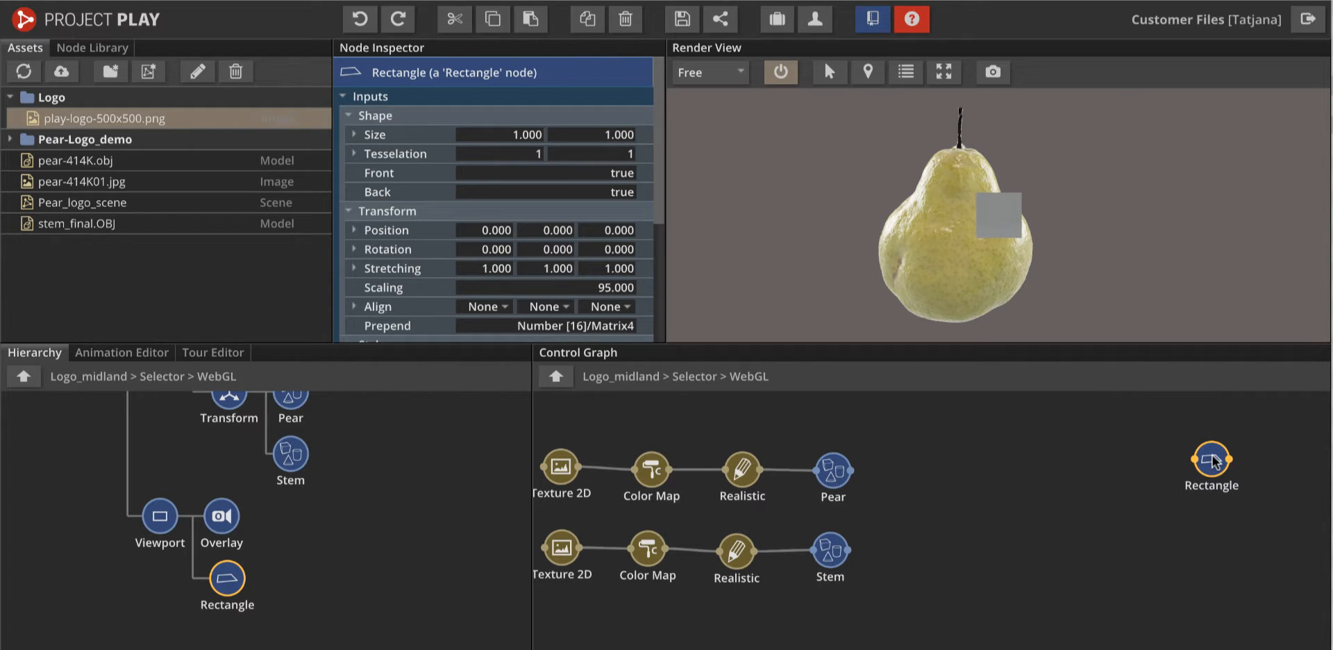
click(1097, 454)
key(Tab)
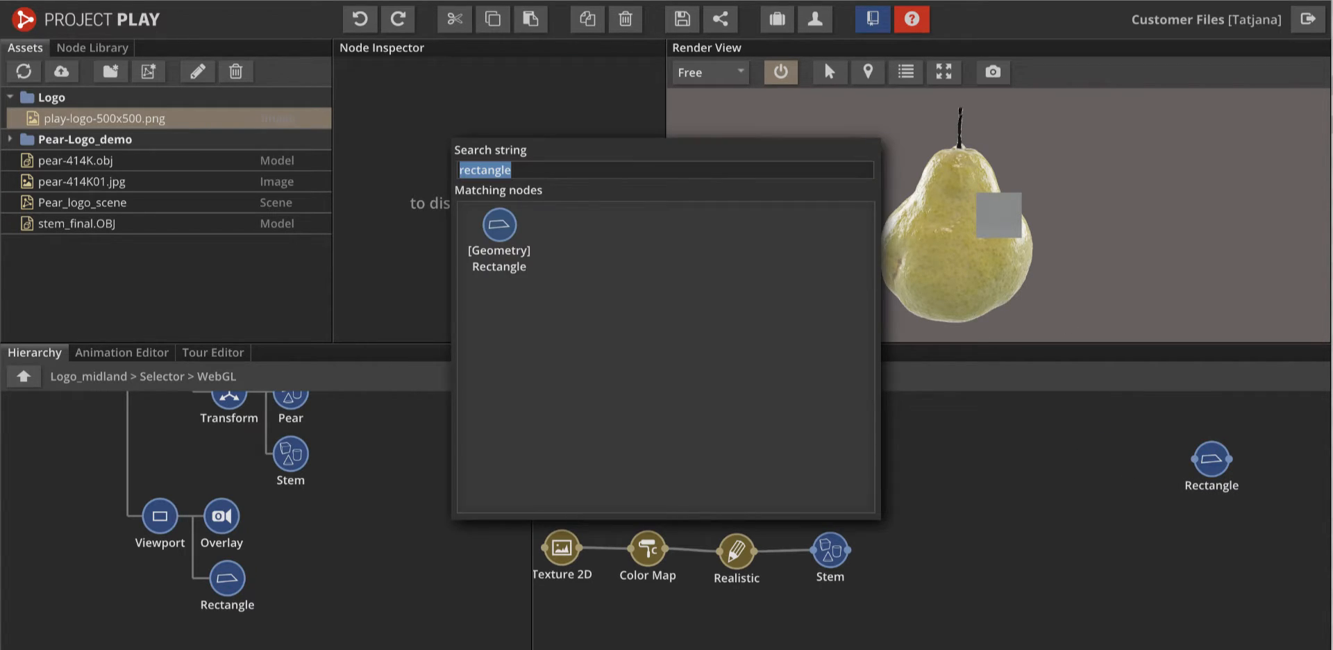
text(material)
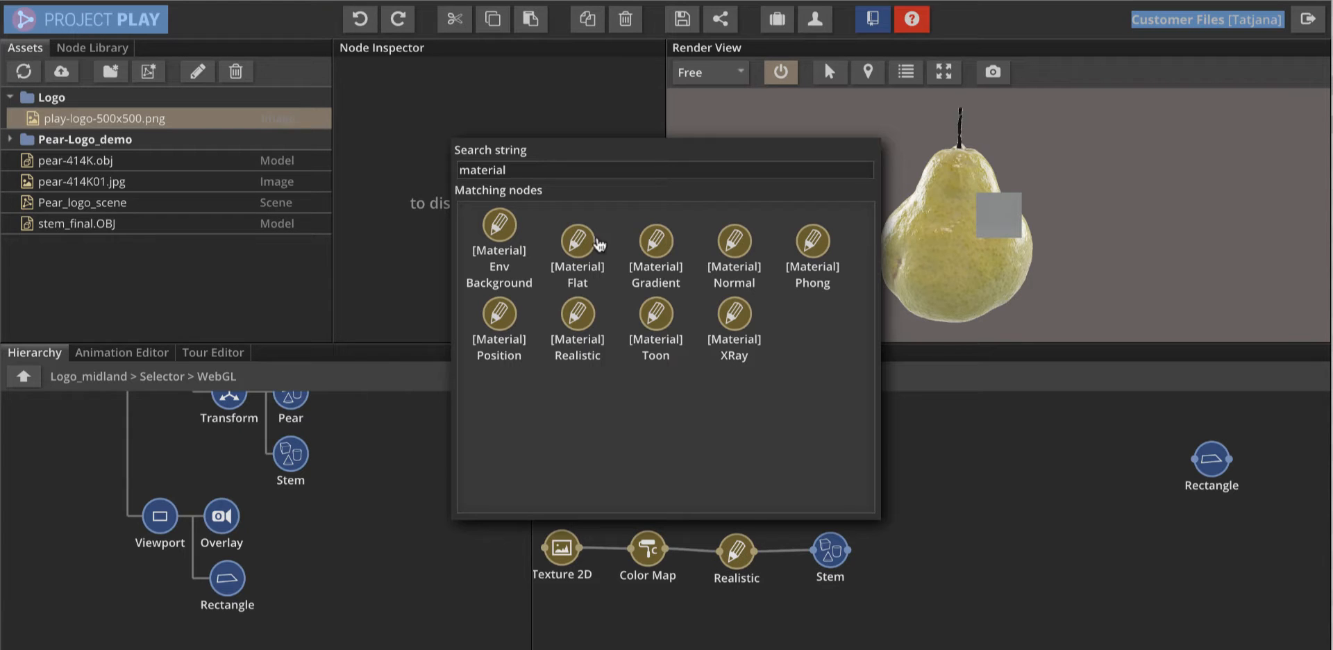
click(574, 246)
click(1136, 459)
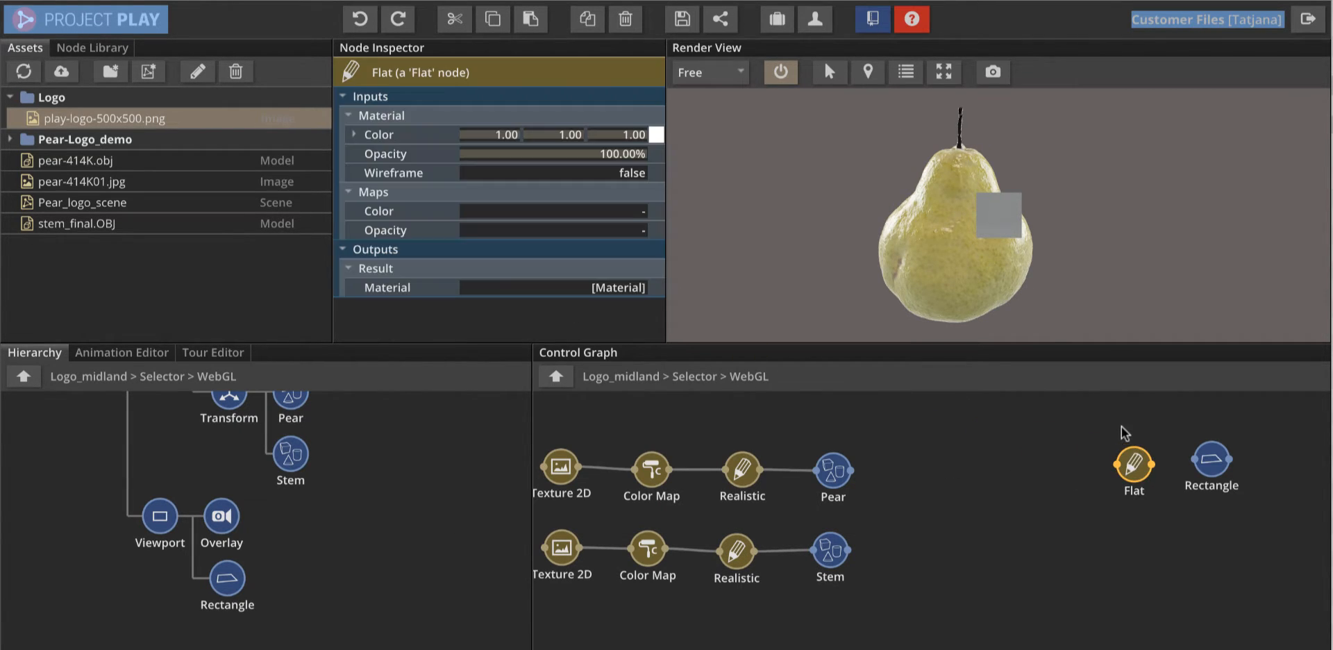
drag(1153, 466, 1211, 466)
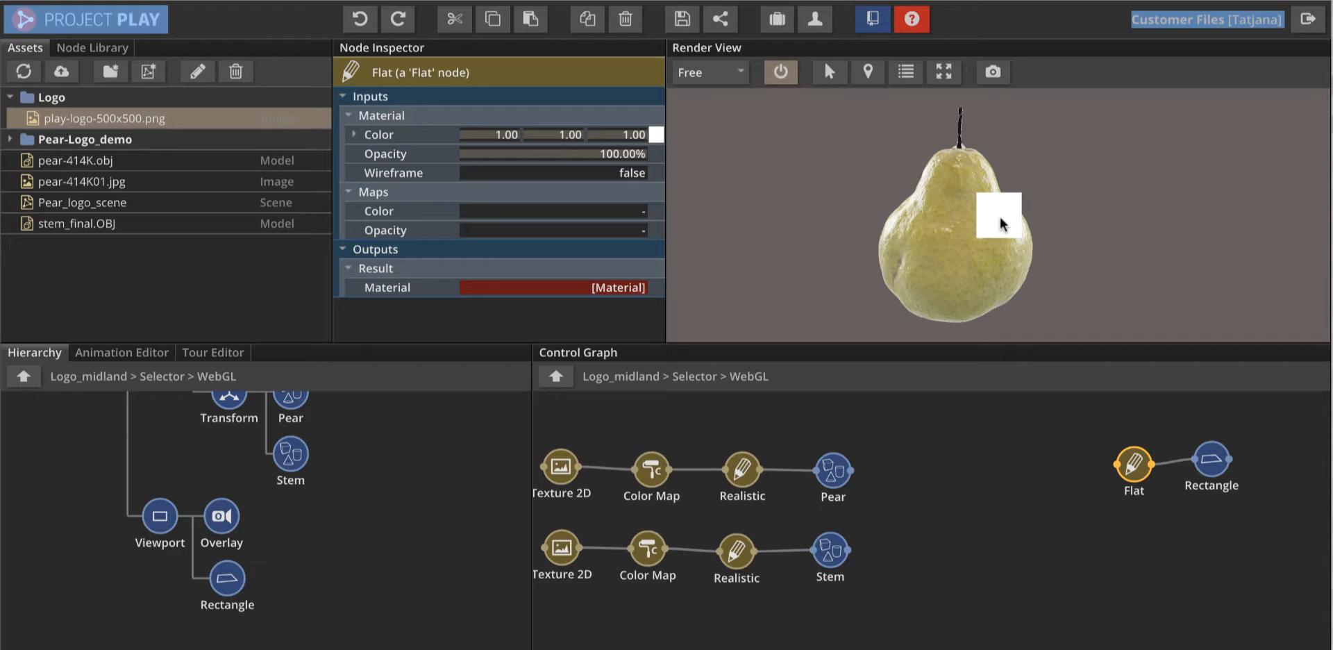
Step: Search the nodes for "map", add a Color Map next to the Flat material and connect it to that material
key(Tab)
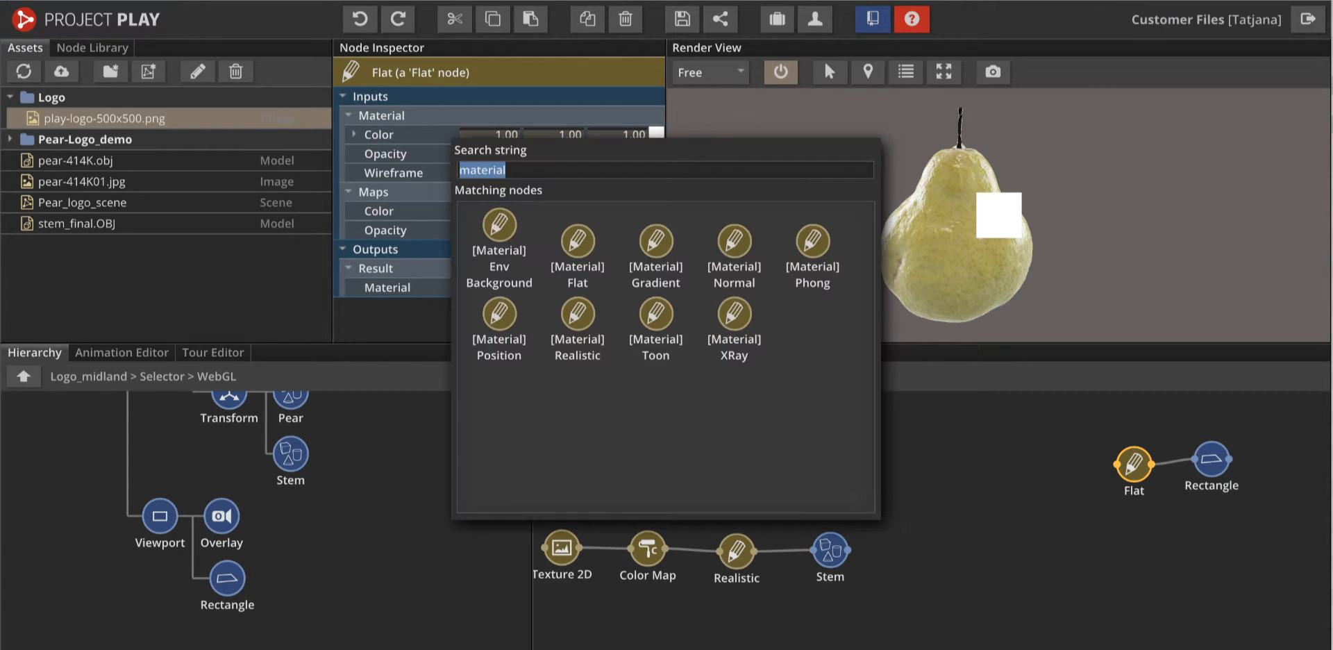
text(map)
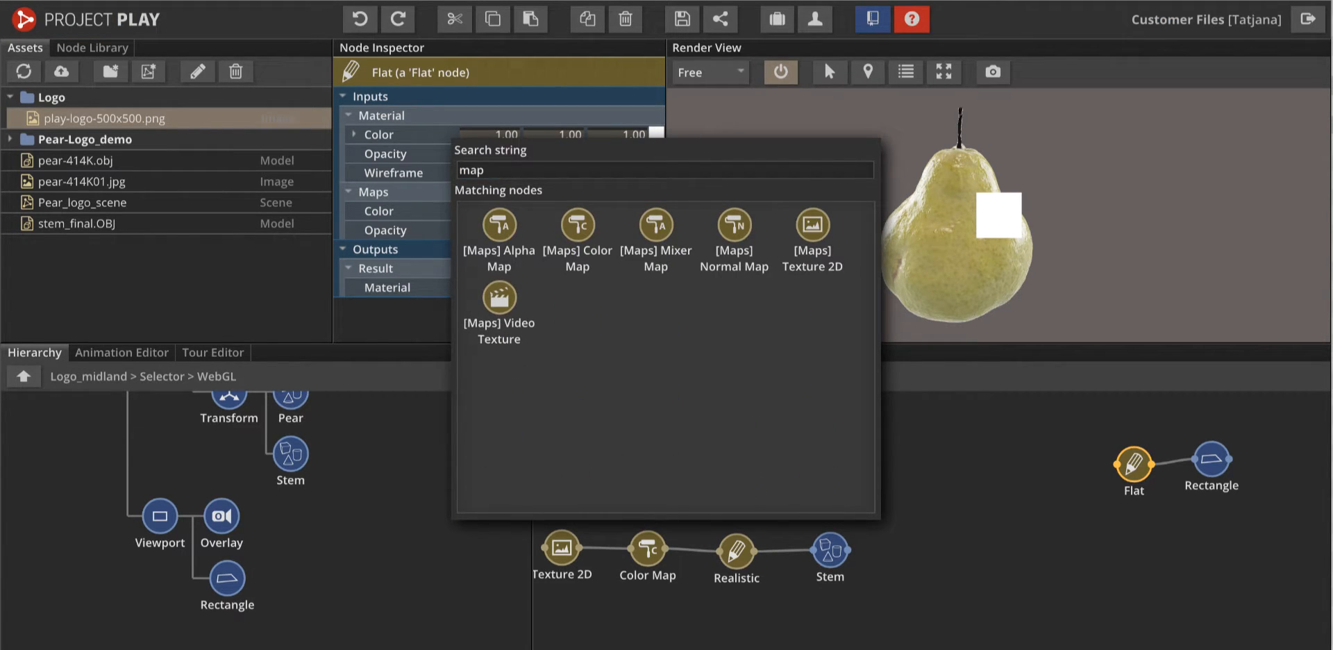
click(581, 229)
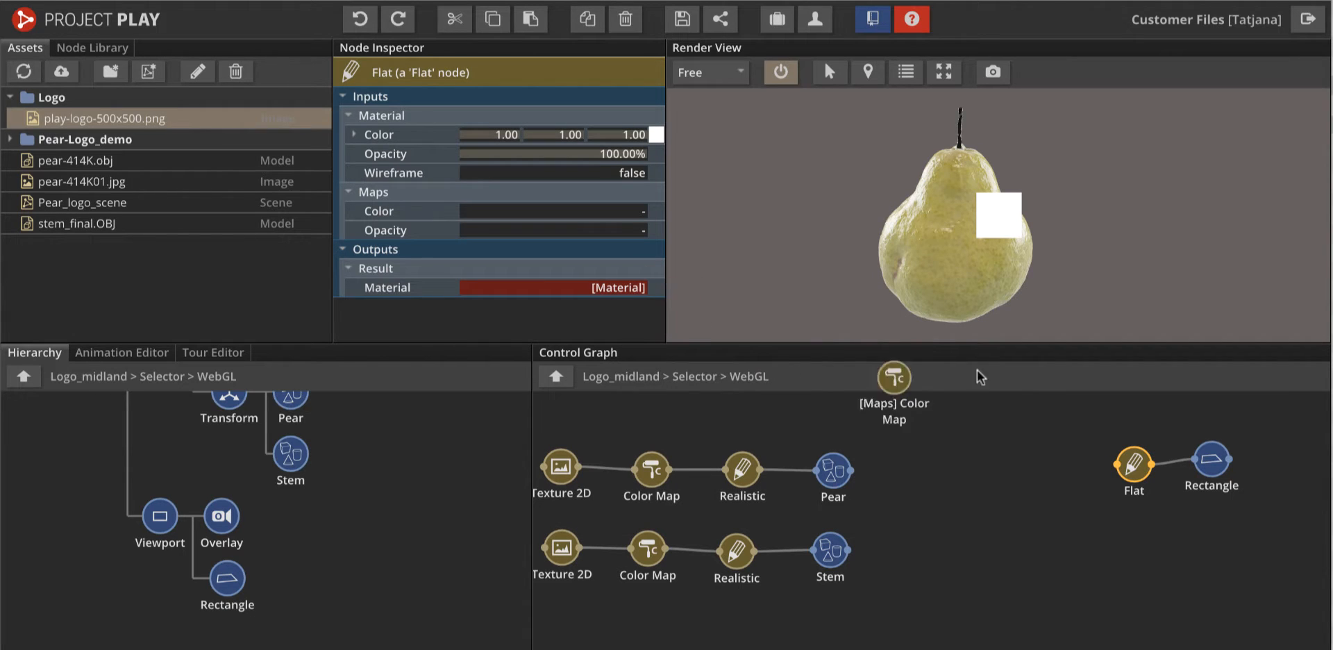
click(1094, 475)
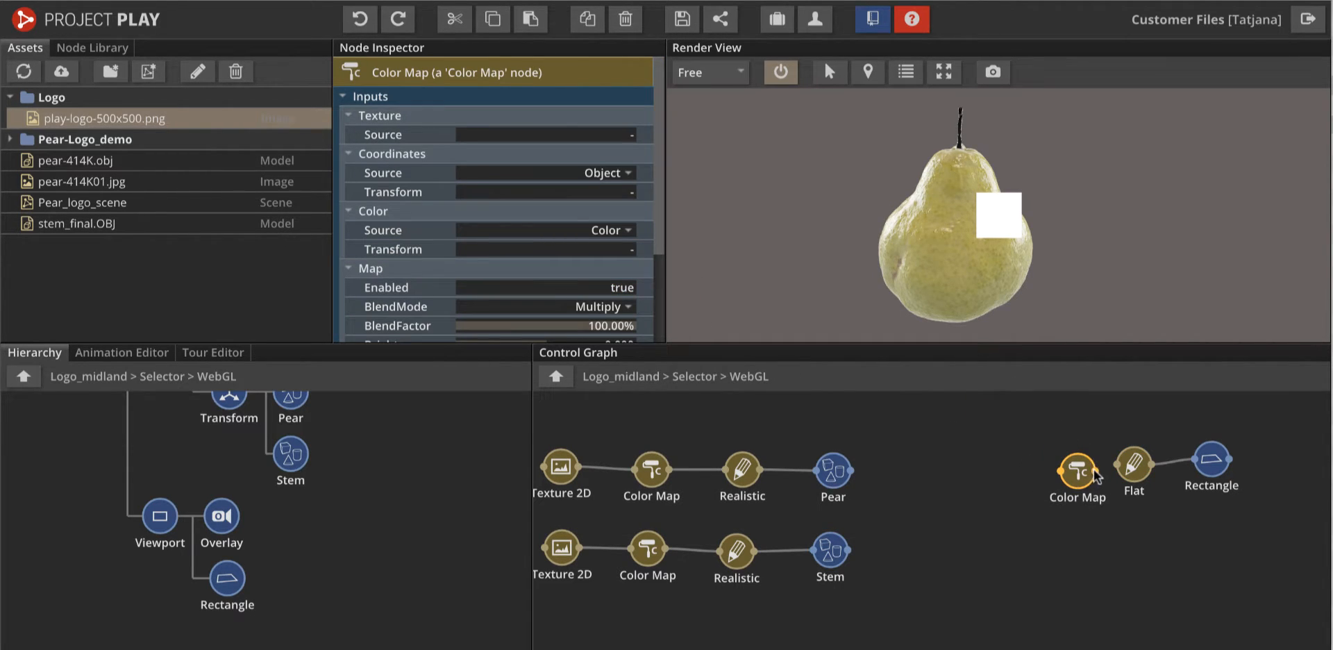
drag(1095, 475, 1117, 463)
click(1116, 423)
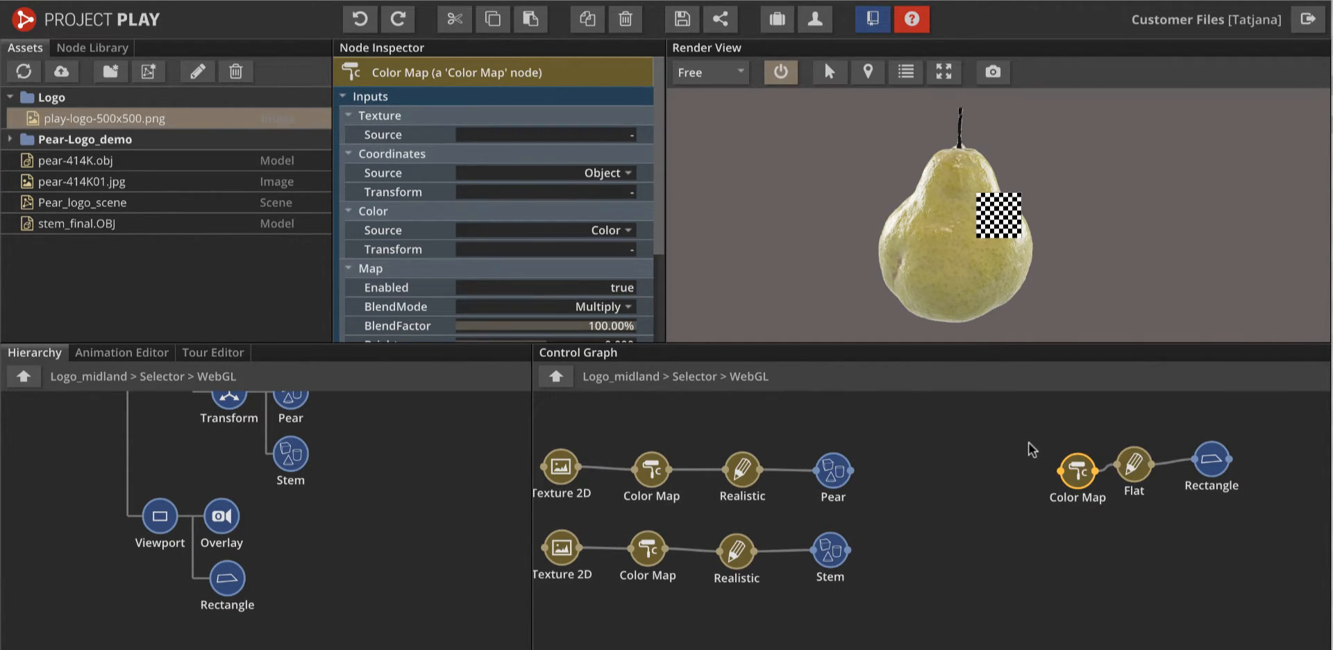
Step: Search the nodes for "texture", add a Texture 2D node and connect it to the Rectangle chain's Color Map
key(Tab)
text(textur)
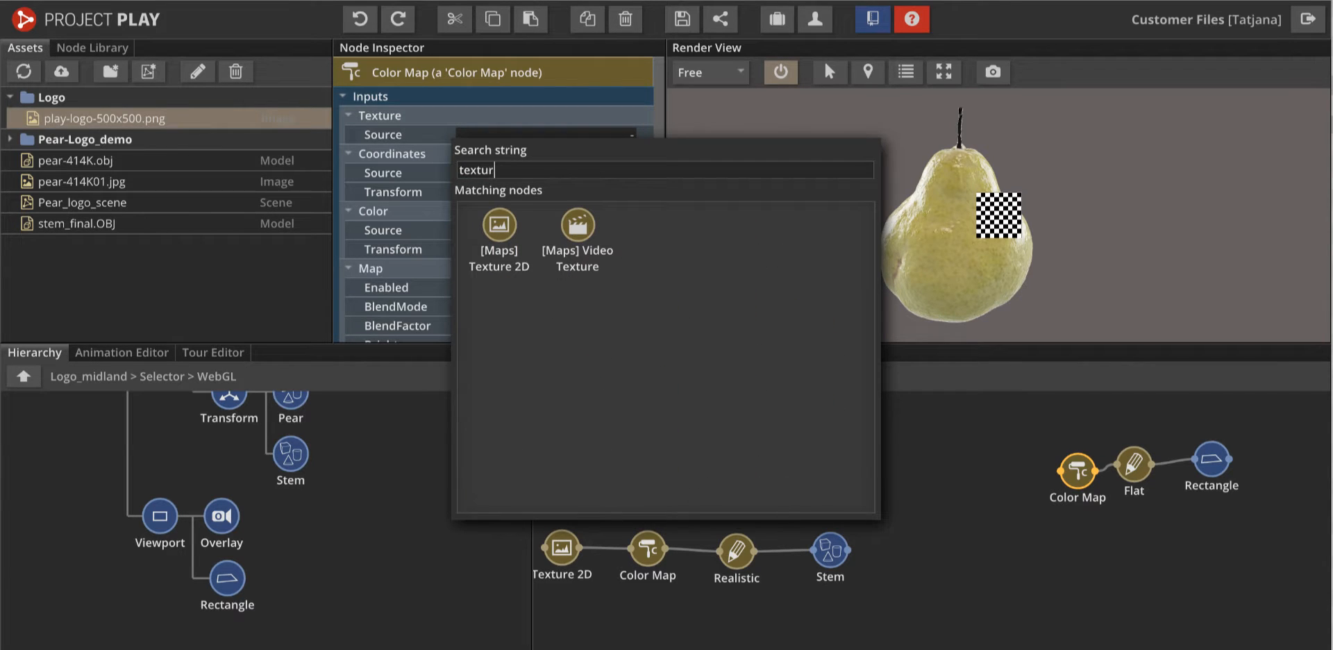
text(e)
click(502, 229)
click(1012, 472)
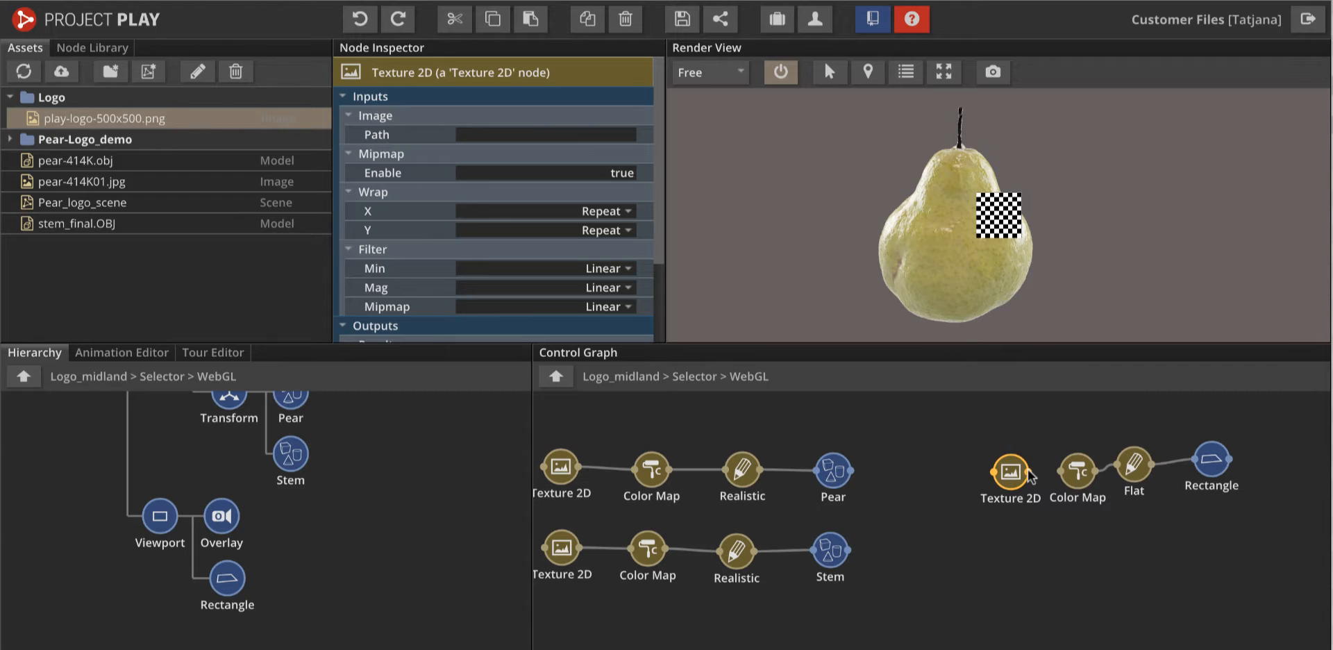
drag(1029, 473, 1084, 475)
Step: Assign play-logo-500x500.png to the new Texture 2D node, dismiss the notification and rotate the pear to check the overlay
drag(53, 128, 1010, 471)
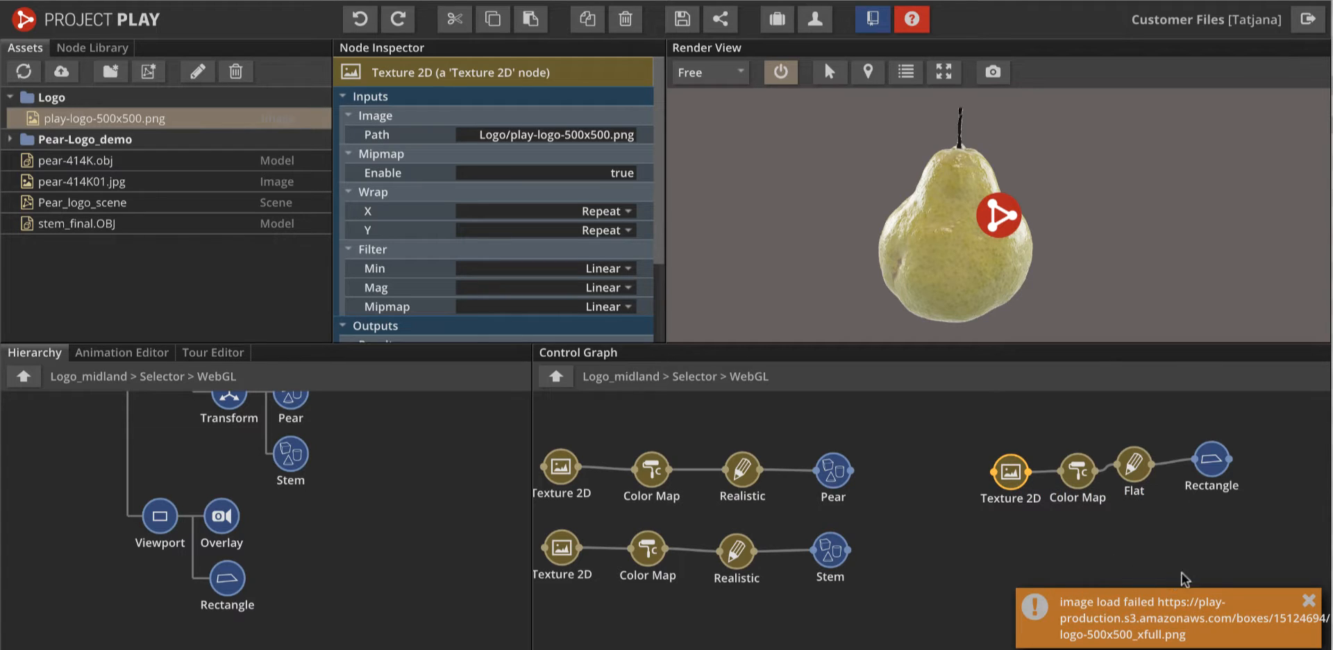
click(1309, 600)
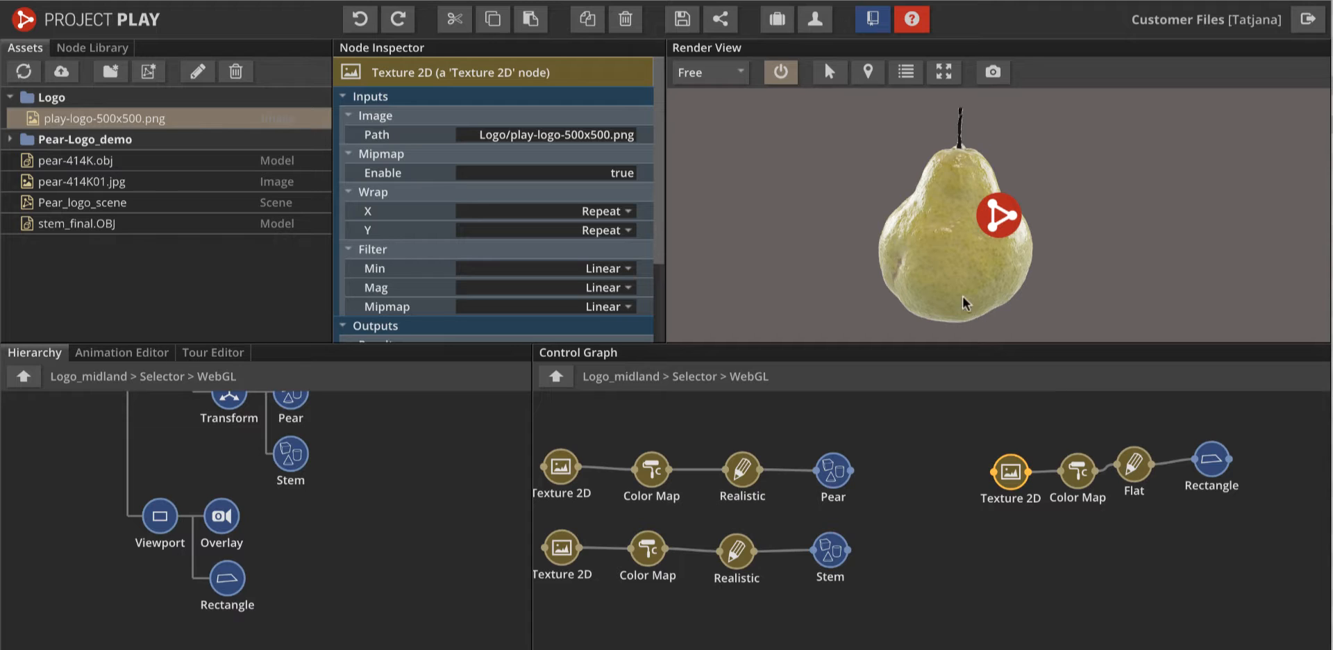
drag(962, 294, 1015, 230)
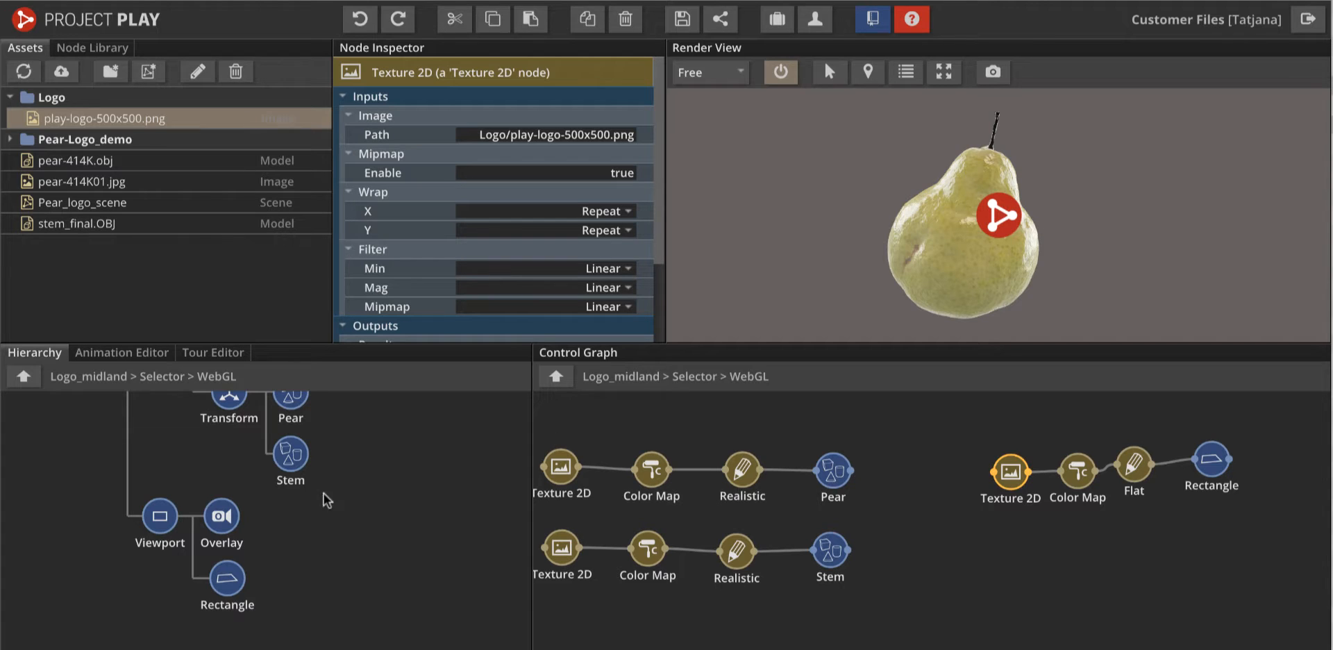
Step: Set the Overlay camera's anchor to Min horizontally and Max vertically
click(228, 523)
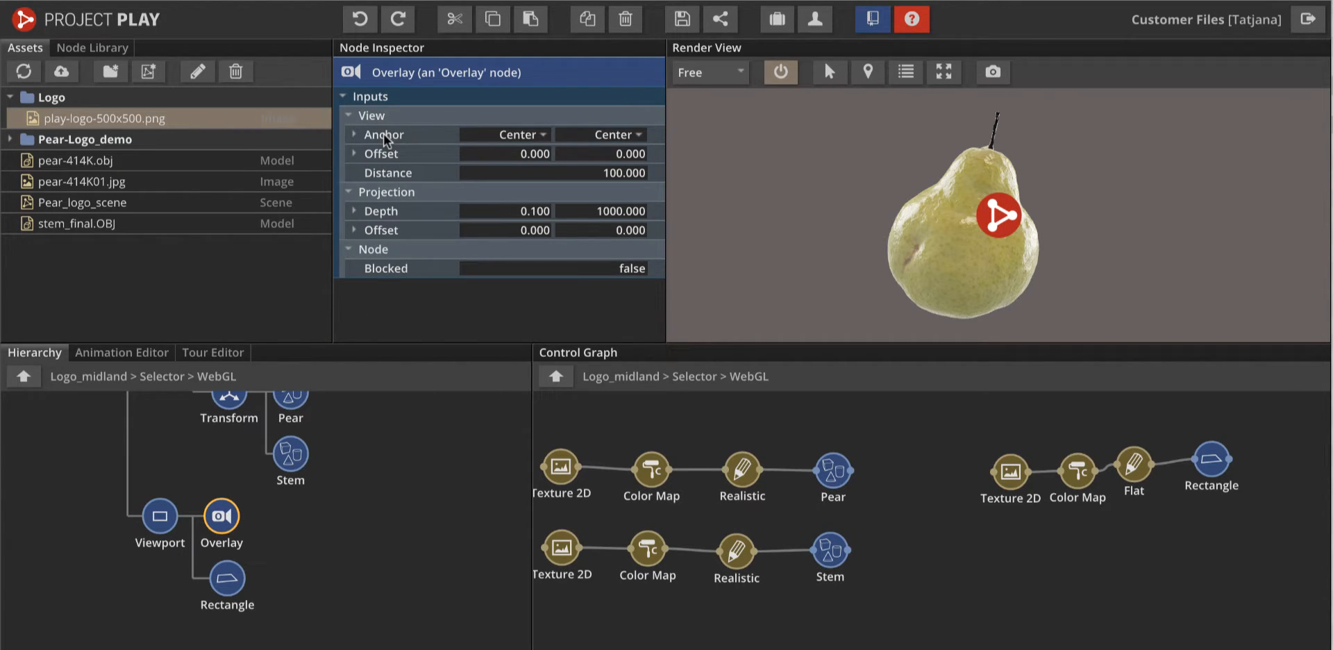
click(544, 136)
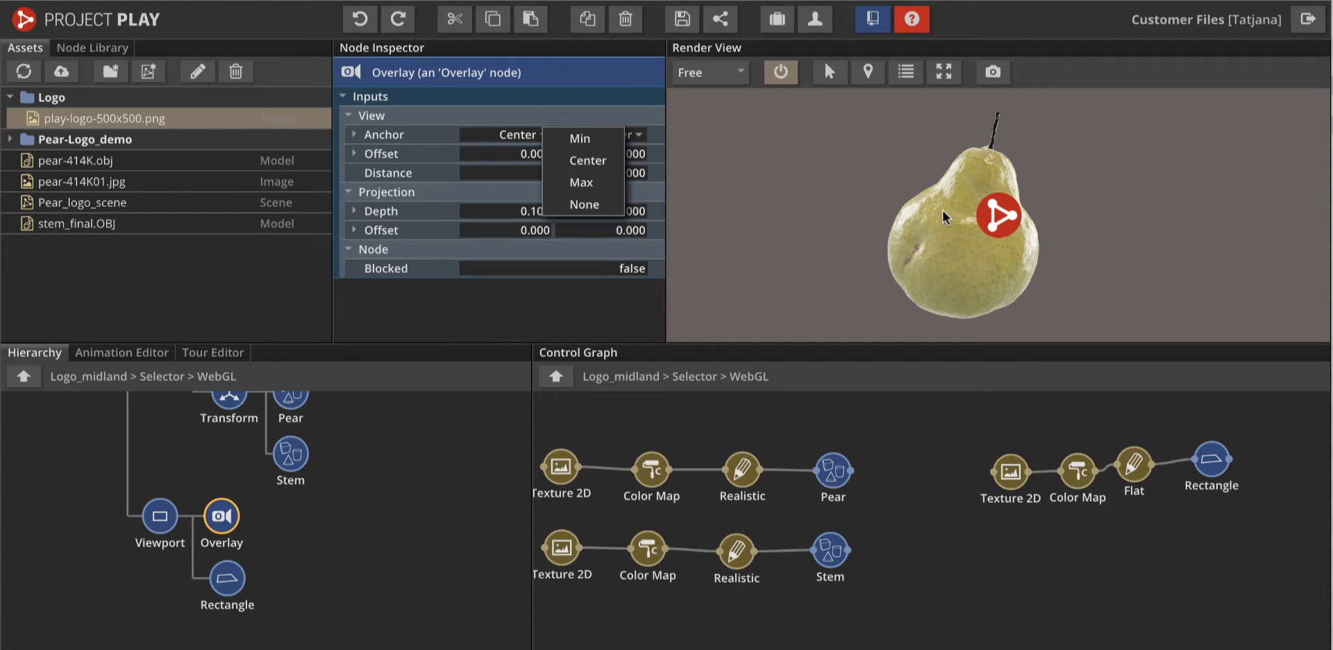
click(704, 170)
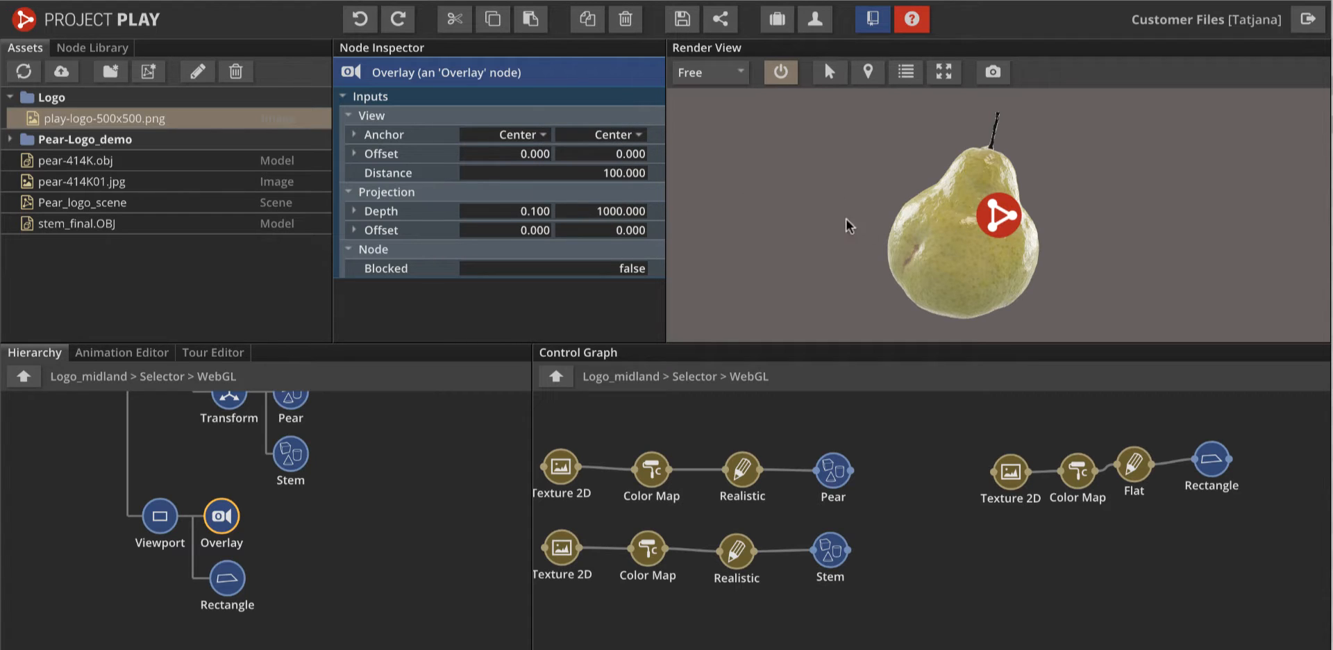
click(544, 136)
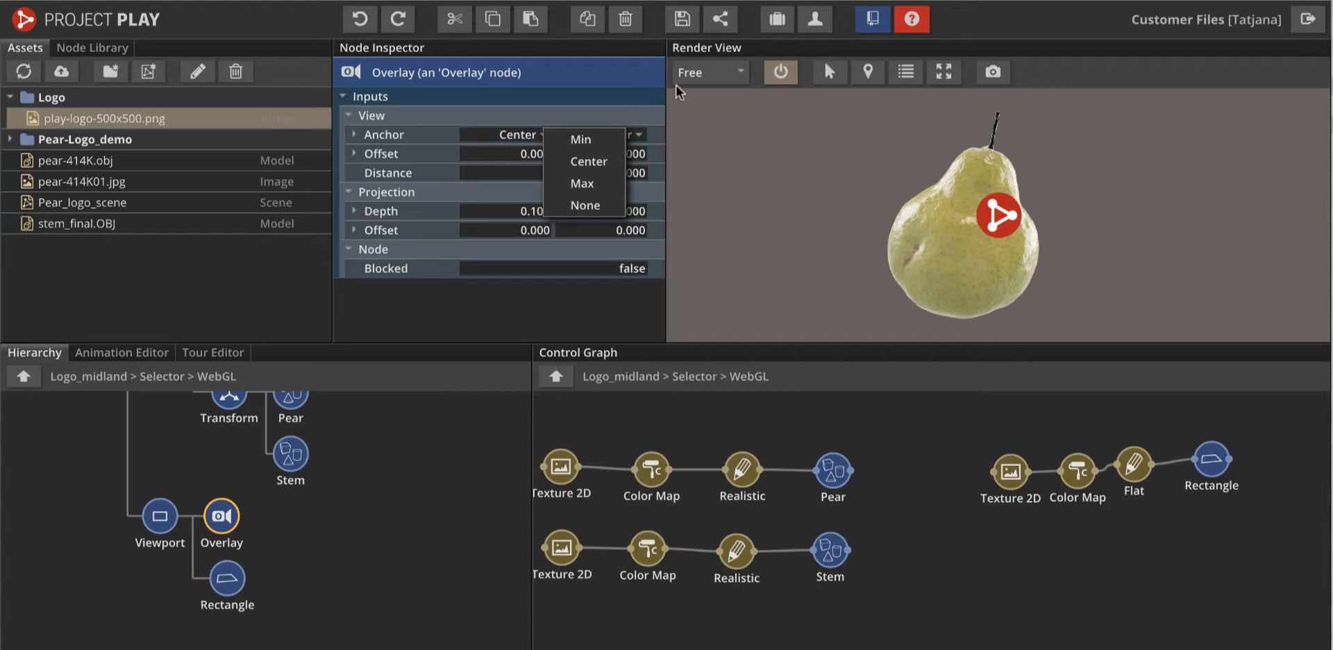
click(574, 141)
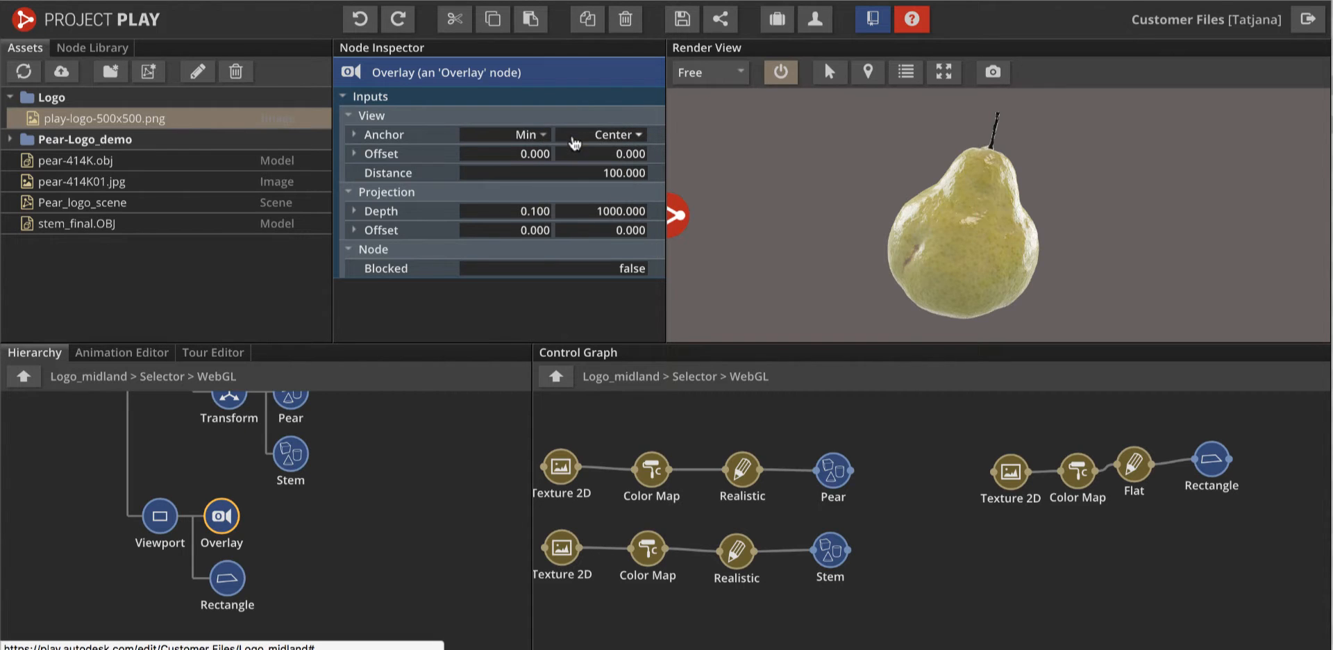
click(639, 137)
click(669, 183)
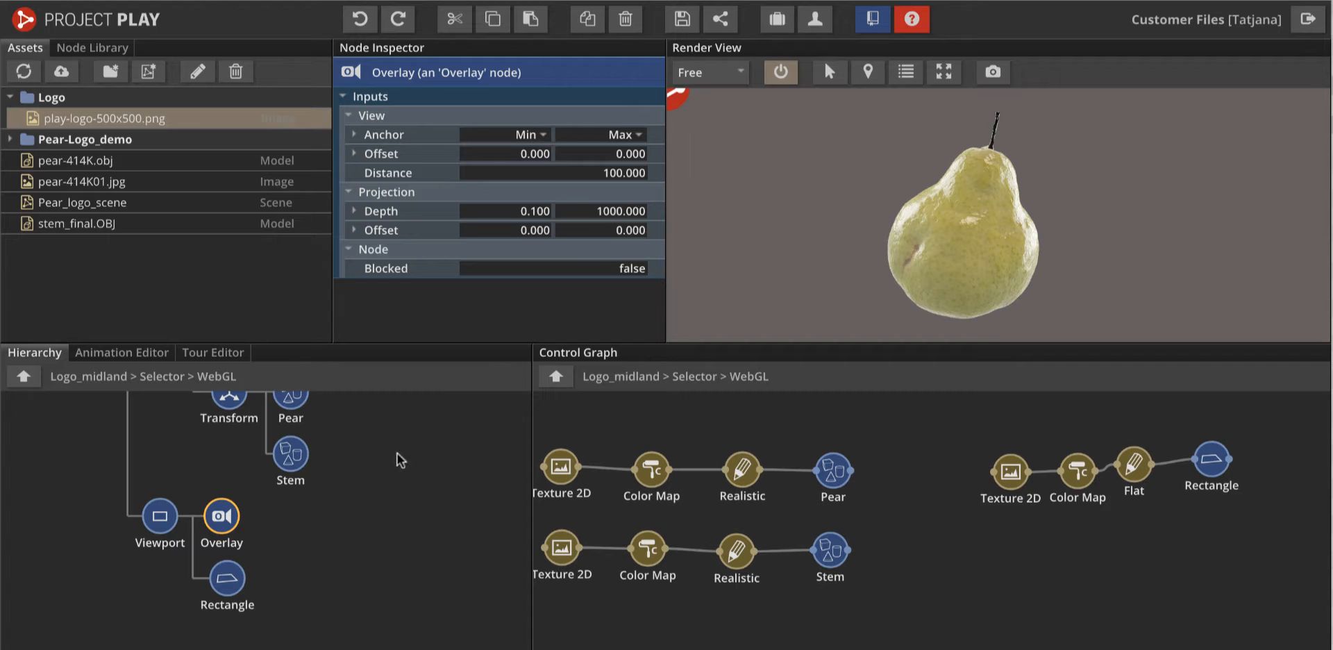
Step: Set the Rectangle node's alignment to Min on the first axis and Max on the second, and rotate the pear to check it
click(231, 582)
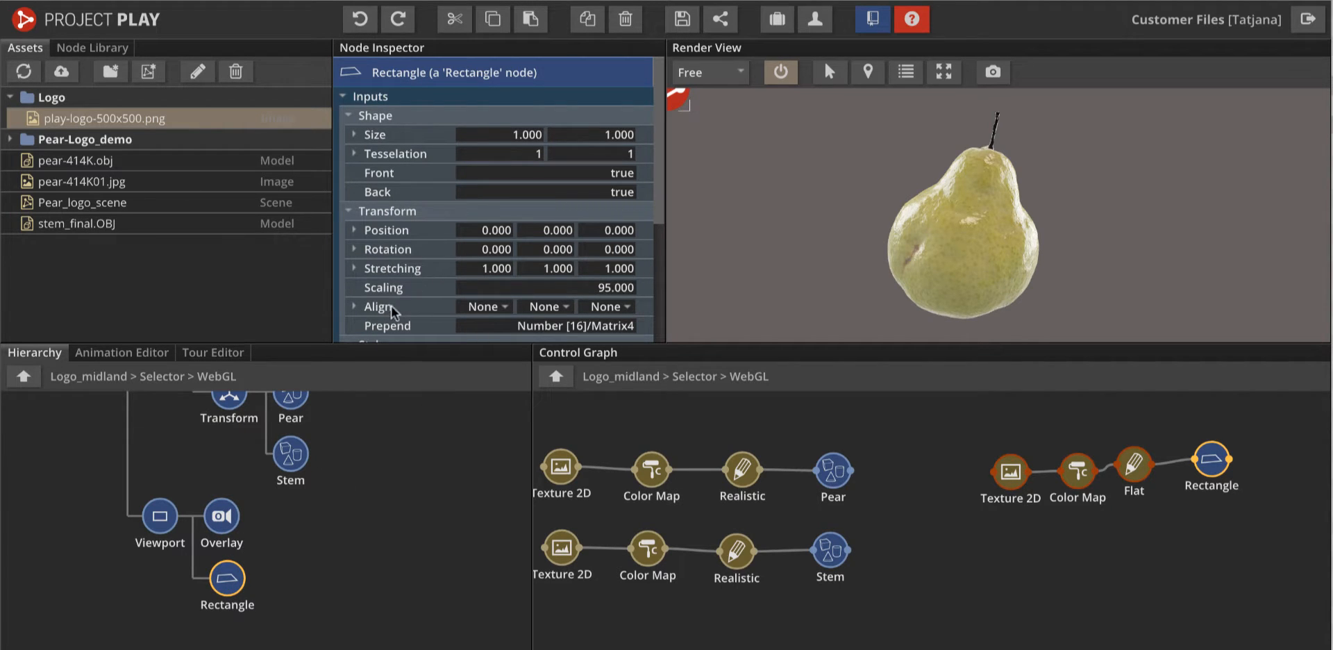
click(521, 309)
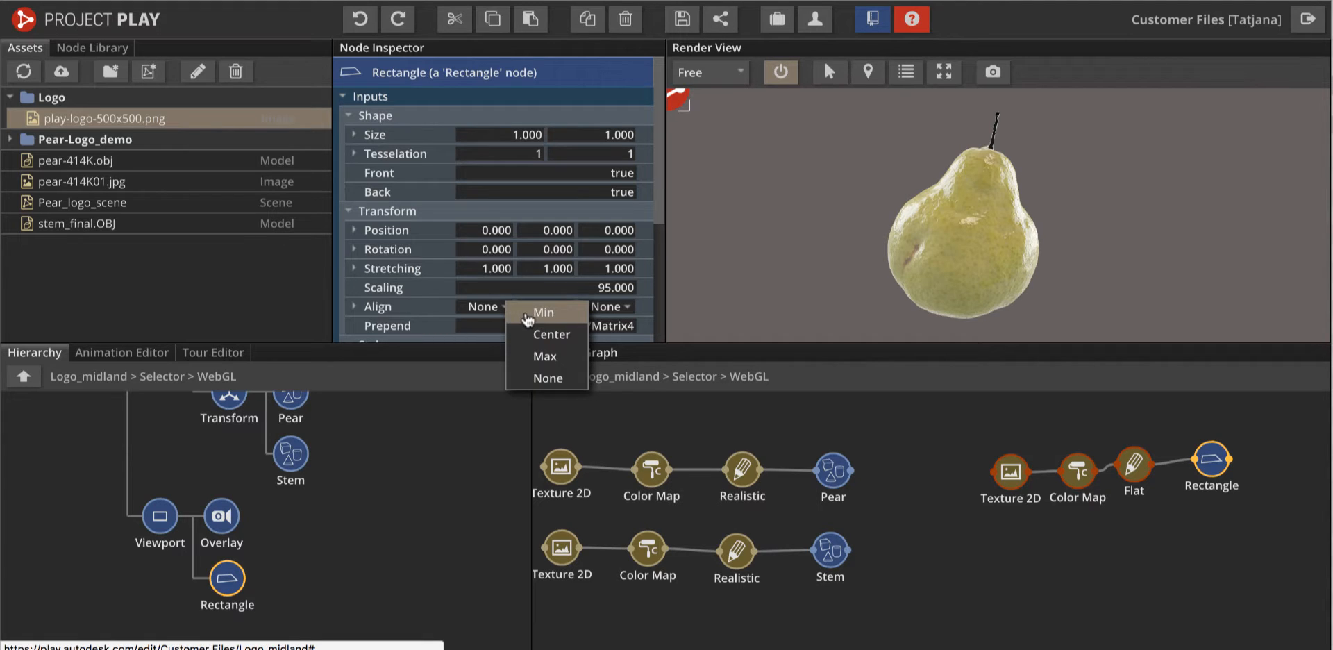
click(526, 316)
click(566, 308)
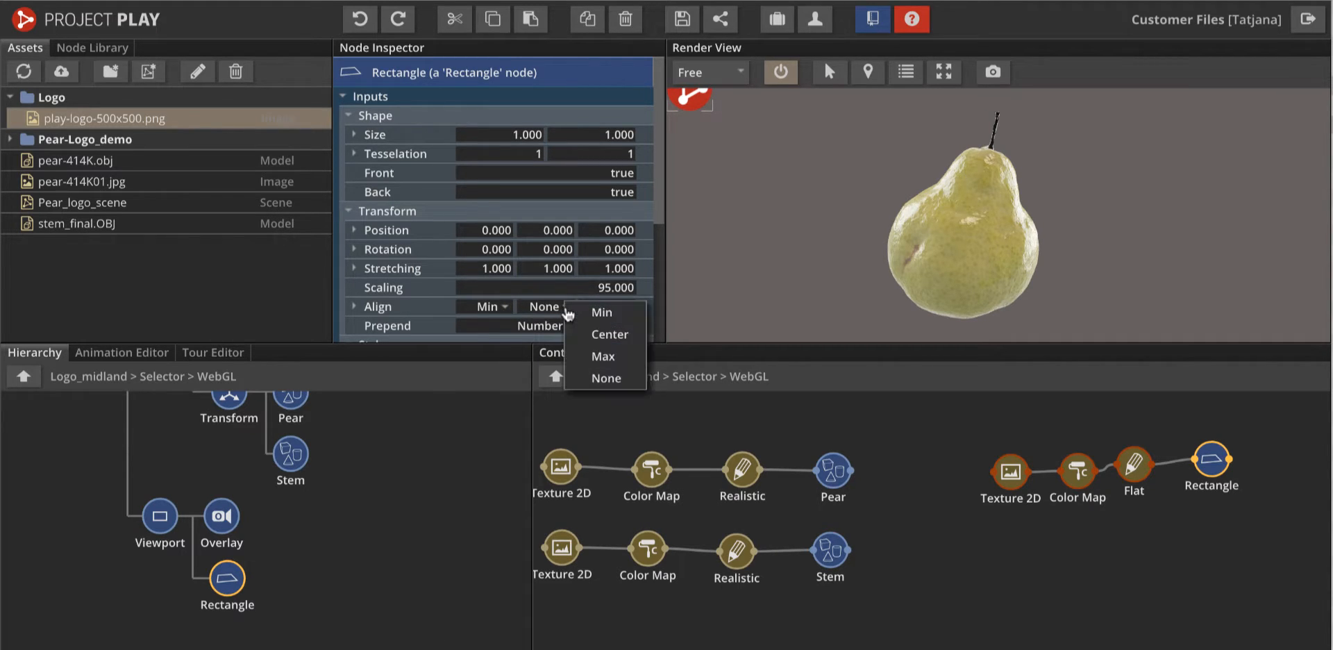
click(593, 355)
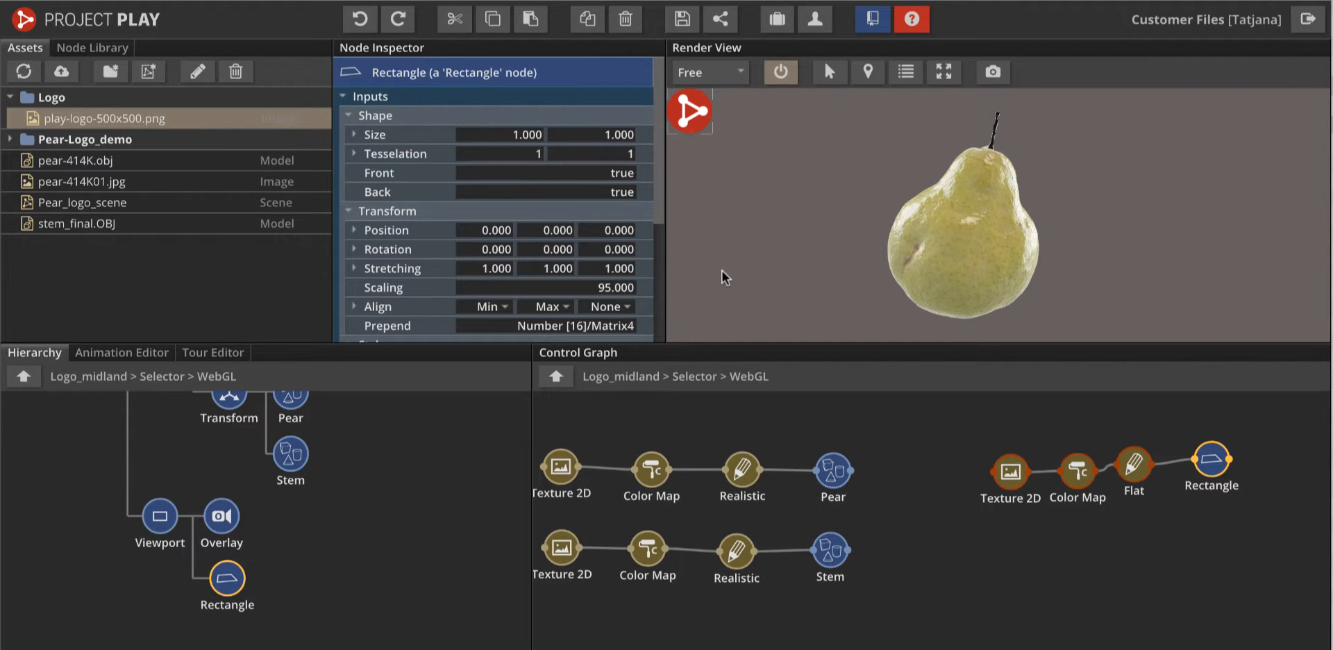
mouse_move(952, 252)
mouse_down()
mouse_move(889, 223)
mouse_move(961, 243)
mouse_move(955, 264)
mouse_move(985, 137)
mouse_move(939, 249)
mouse_up()
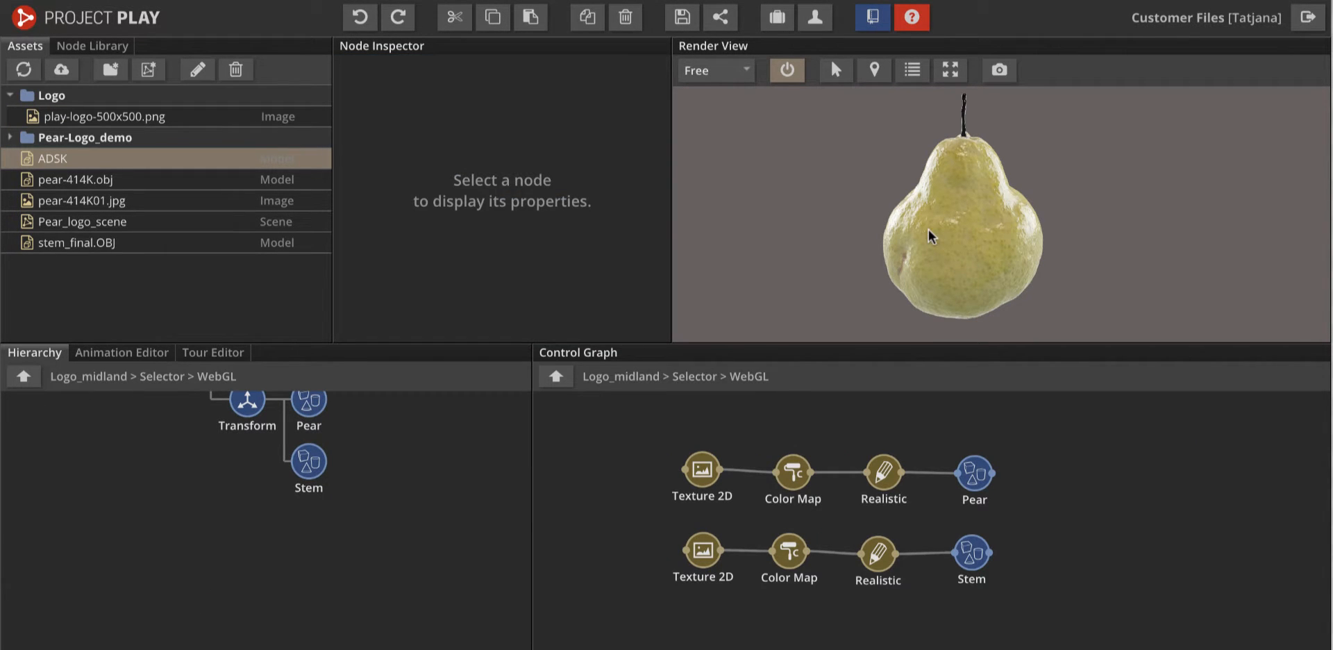
drag(469, 444, 469, 501)
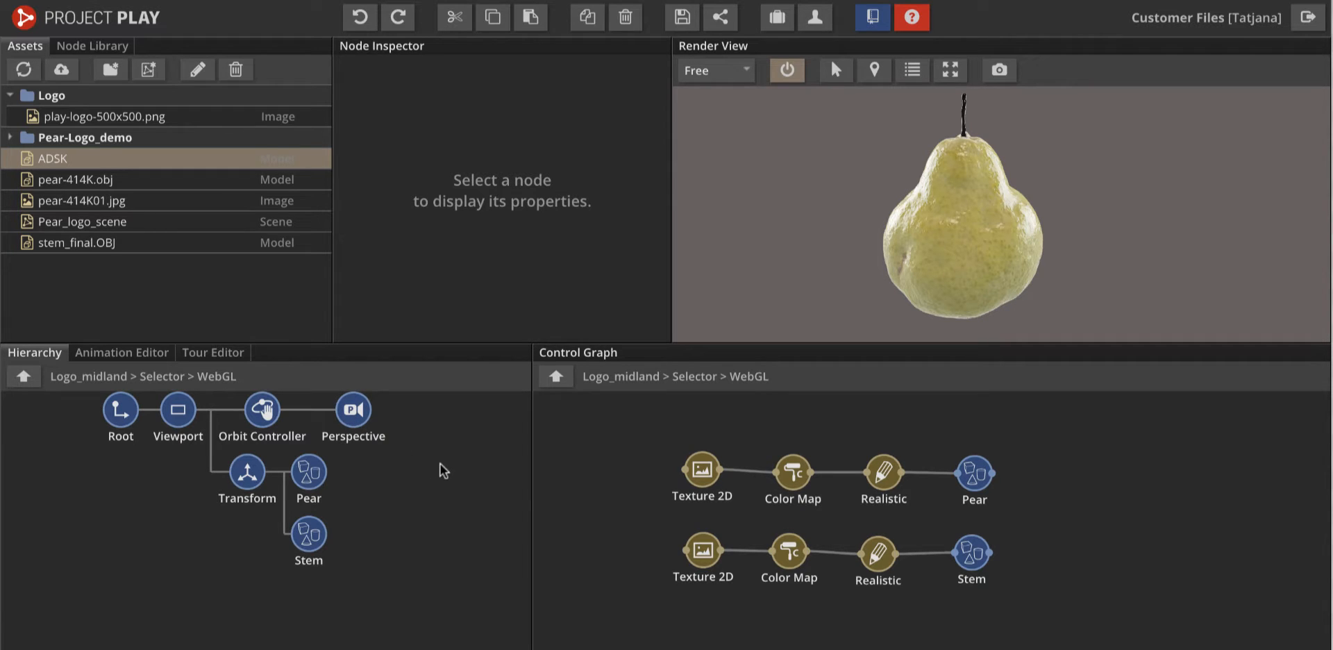
Step: Search the nodes for "viewport" and add a second Viewport node under Root, below the pear's branch
key(Tab)
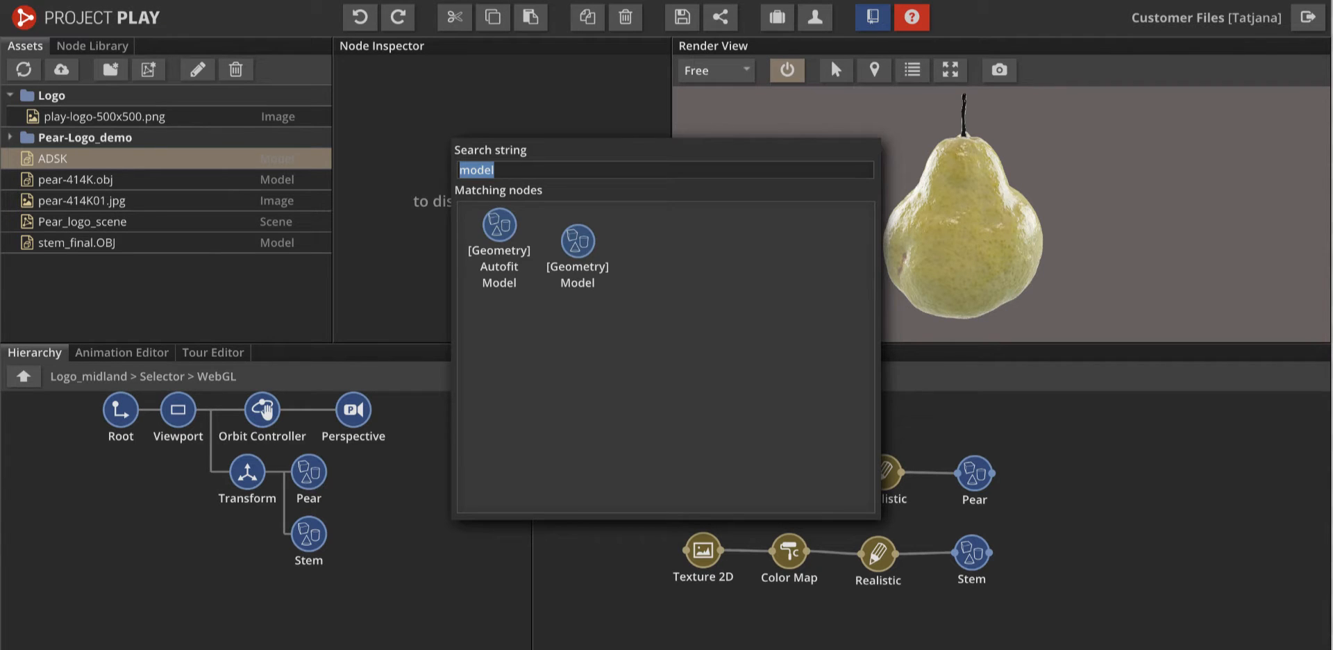
text(v)
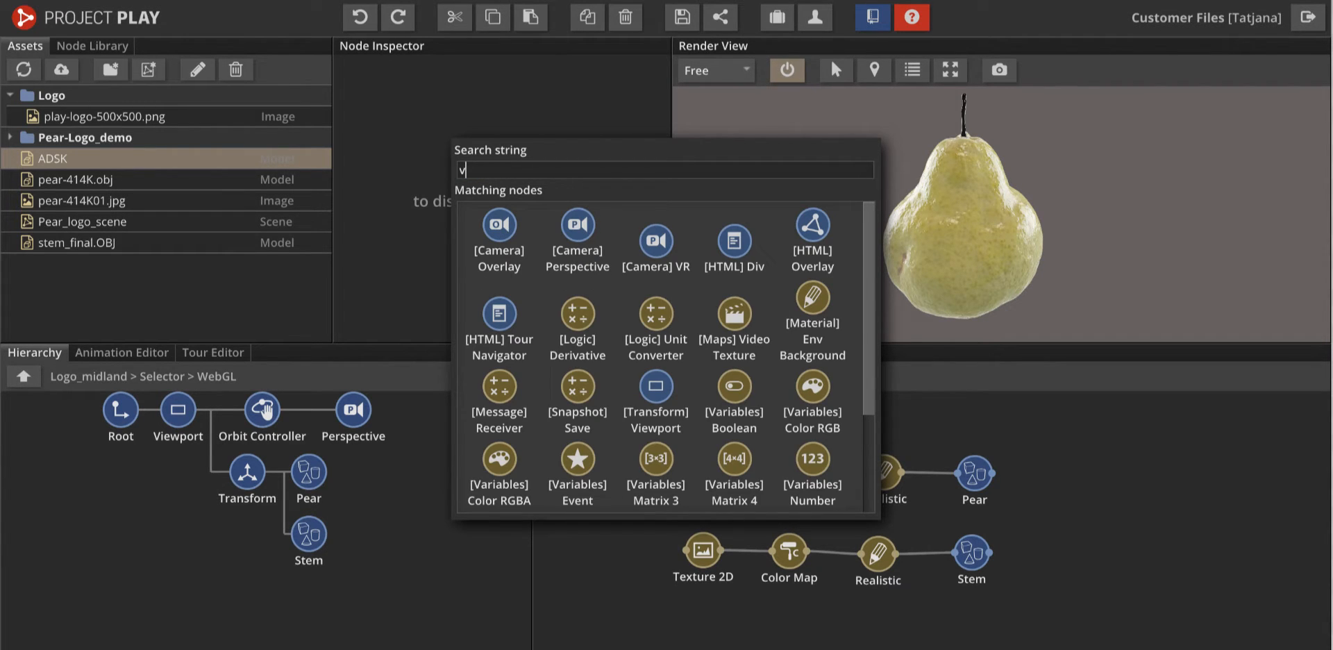
text(iewport)
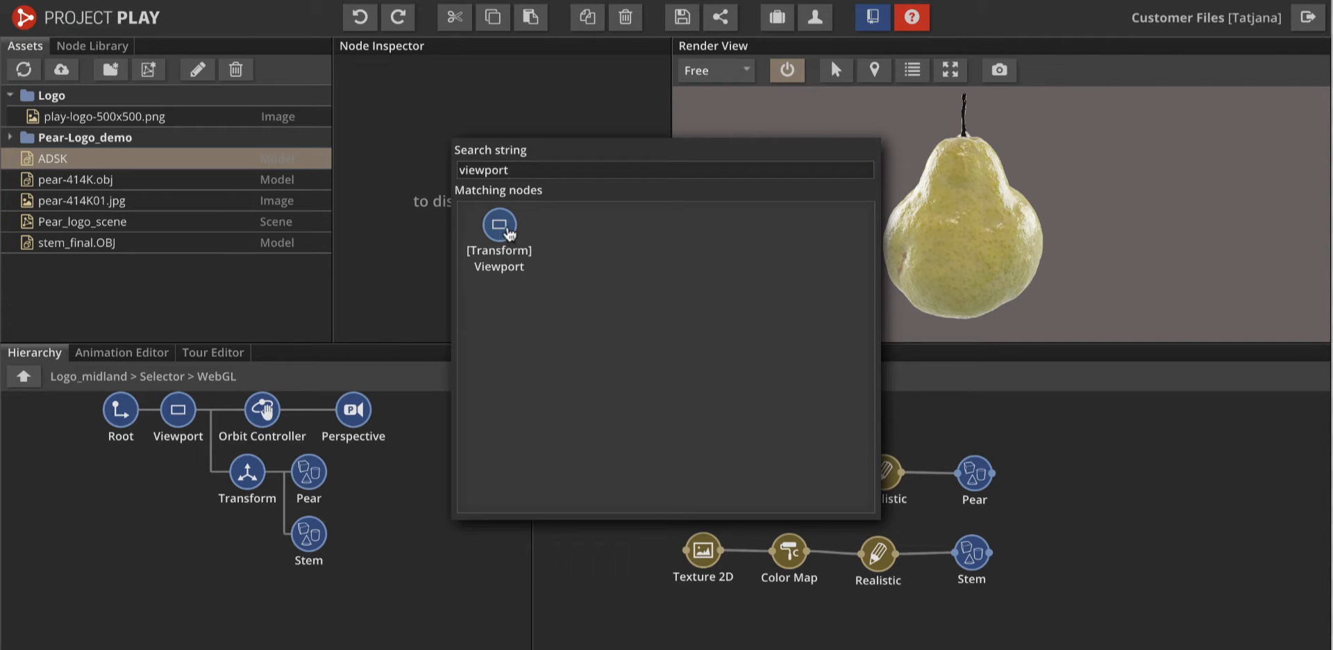
drag(500, 225, 179, 428)
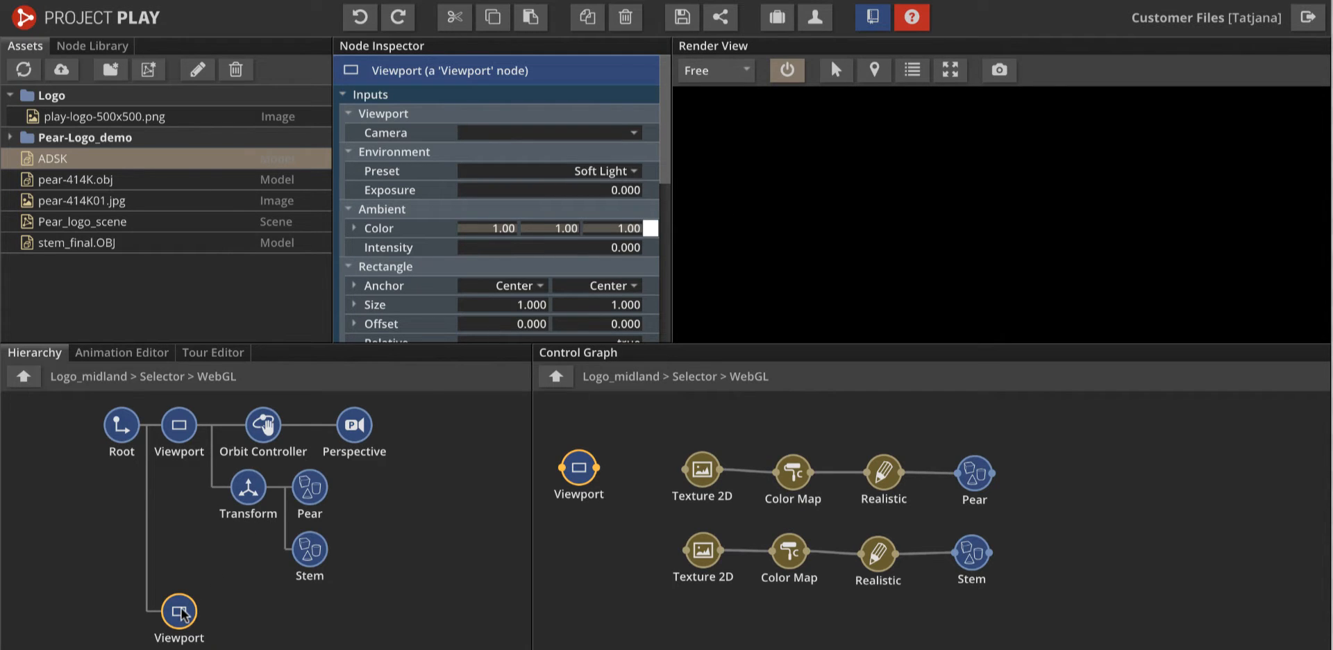
Step: Try ordering the new Viewport above the pear's Viewport in the hierarchy and move it back below
drag(184, 607, 178, 417)
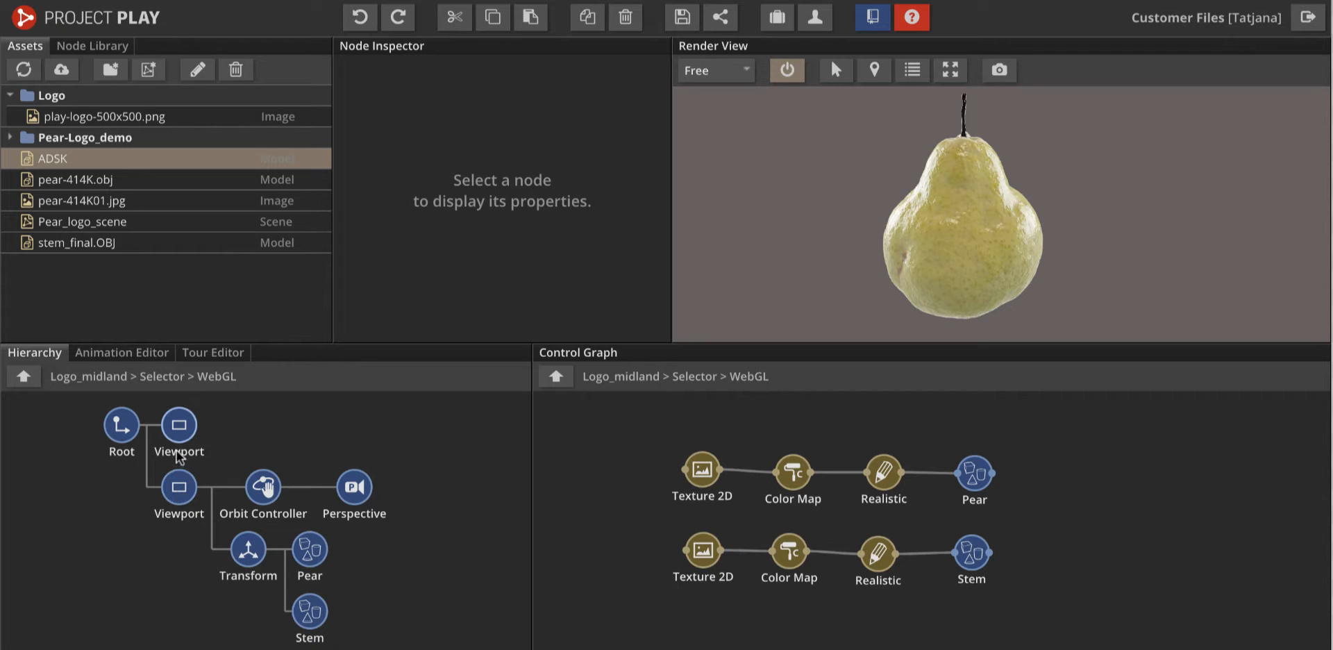
click(179, 426)
drag(176, 500, 175, 502)
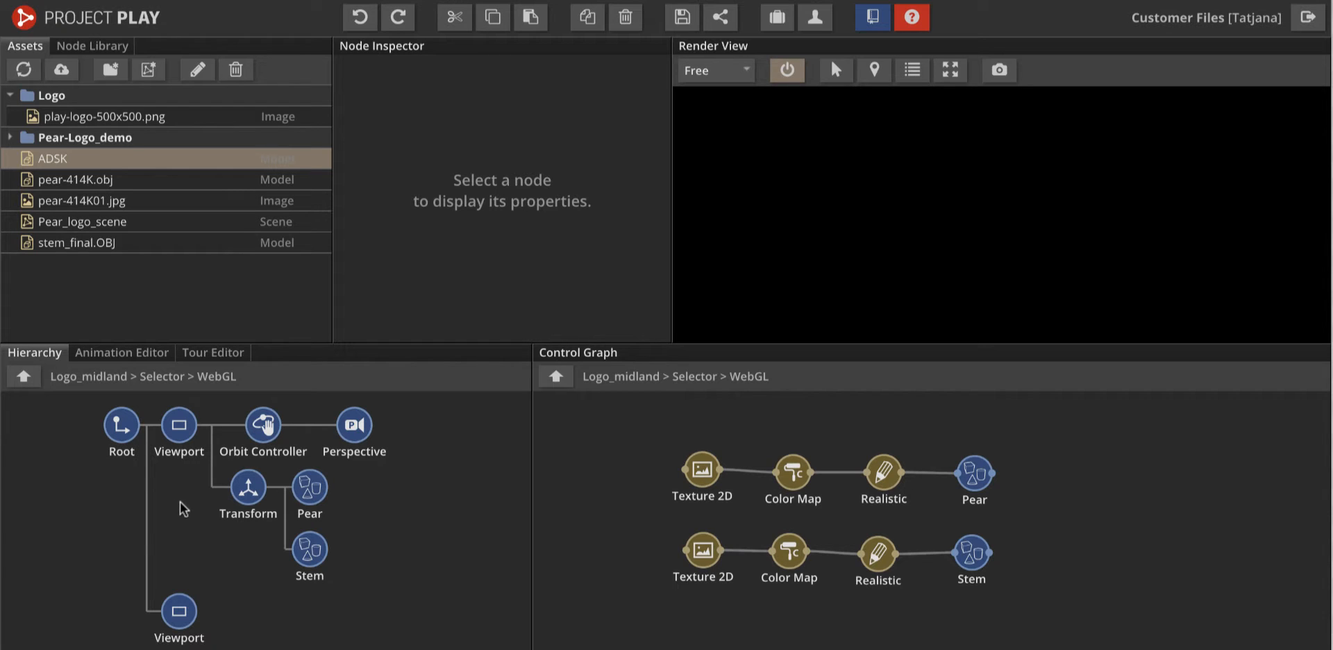
Step: Switch the new Viewport's Clear Color setting to false and back to true
click(182, 607)
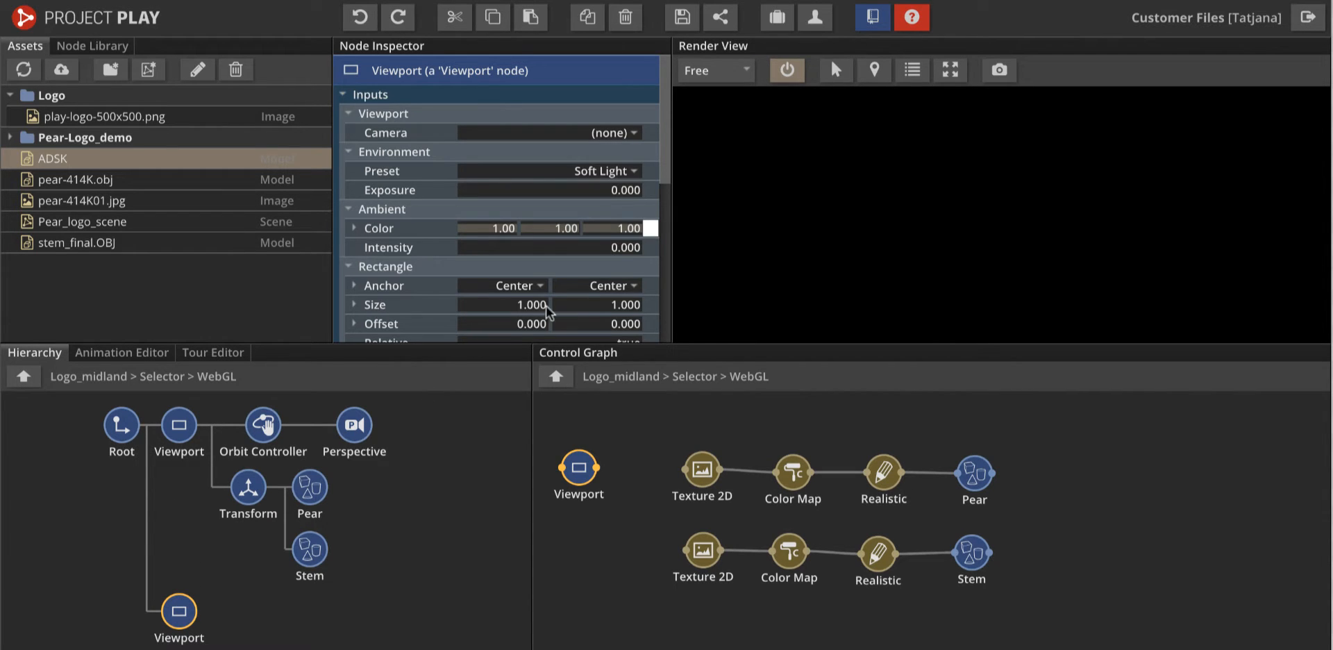
drag(668, 165, 668, 258)
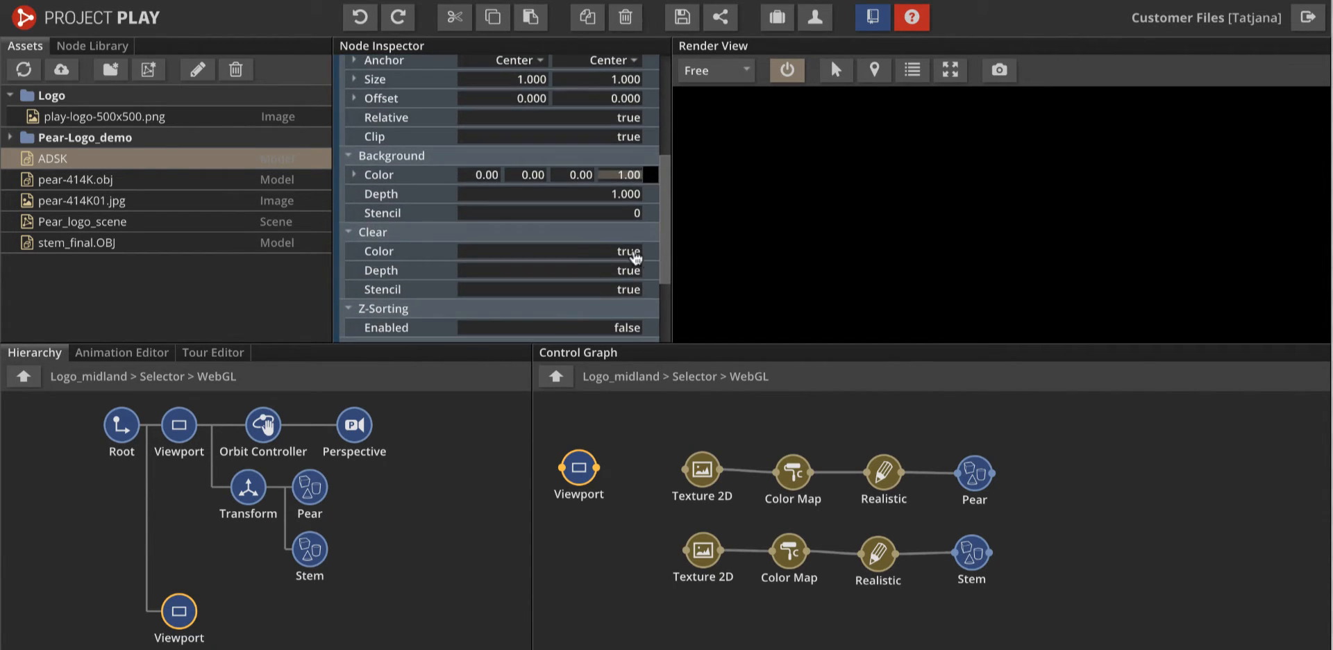
click(632, 253)
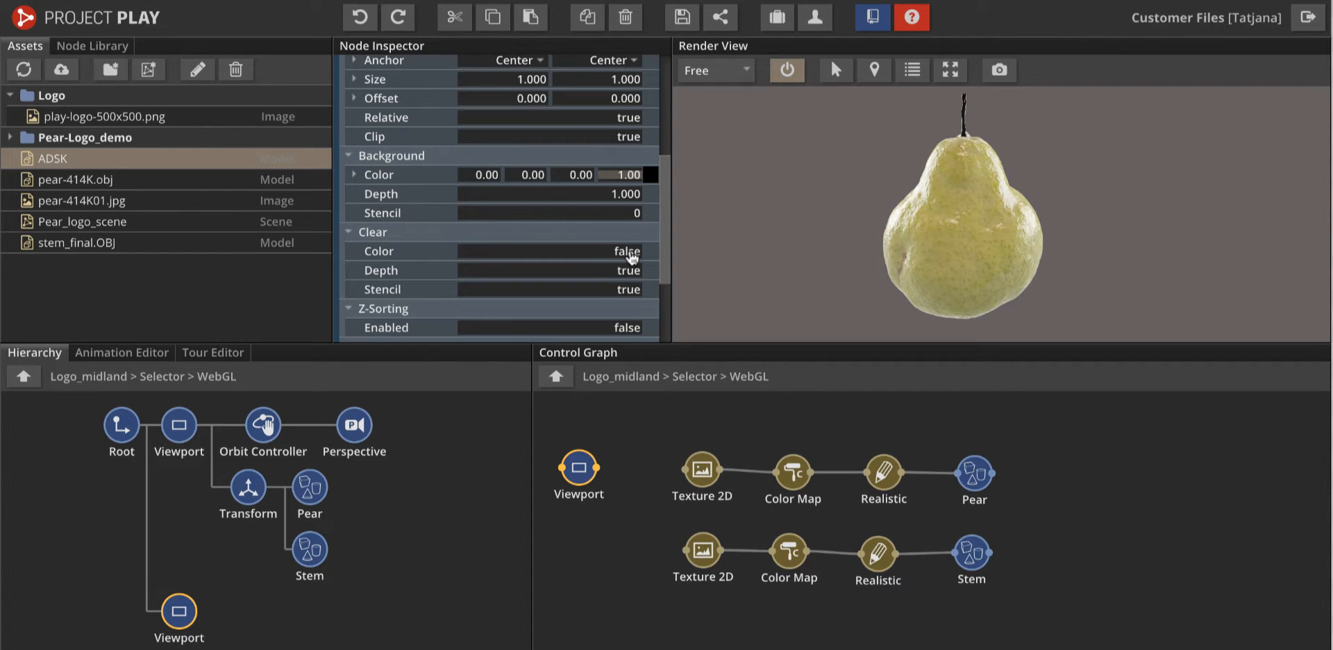
click(632, 253)
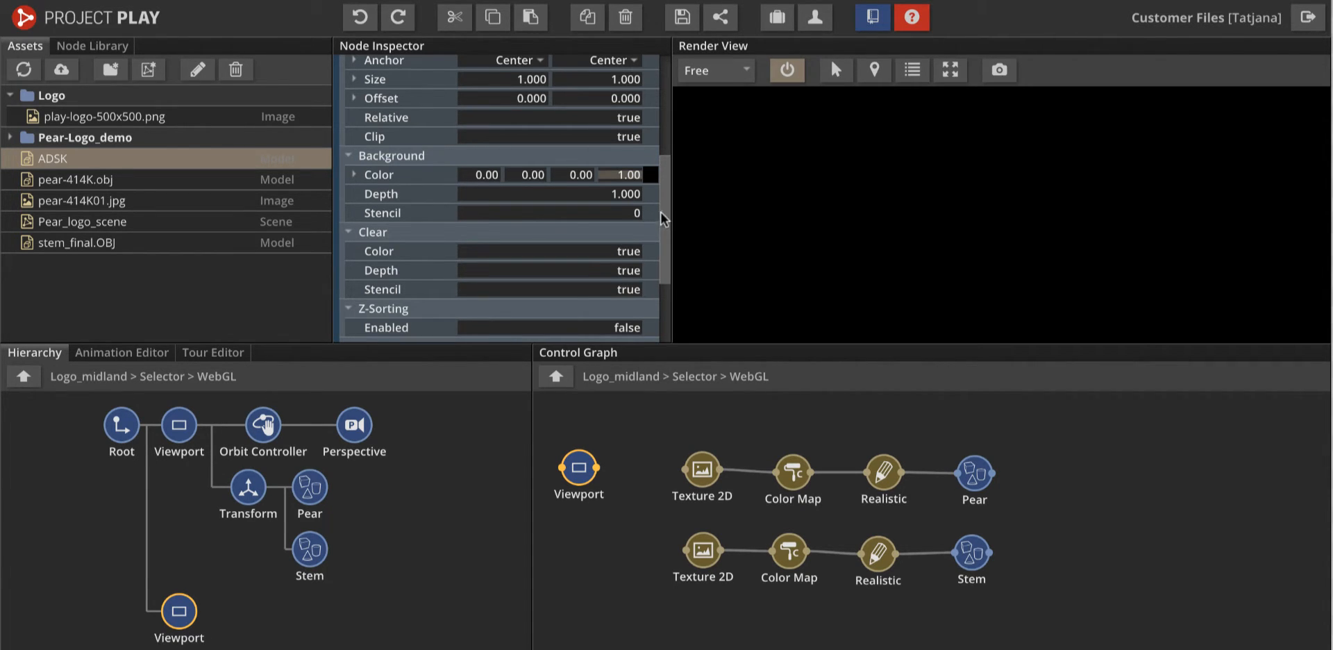
Step: Shrink the new Viewport's rectangle size to 0.110 by 0.210
drag(666, 221, 664, 158)
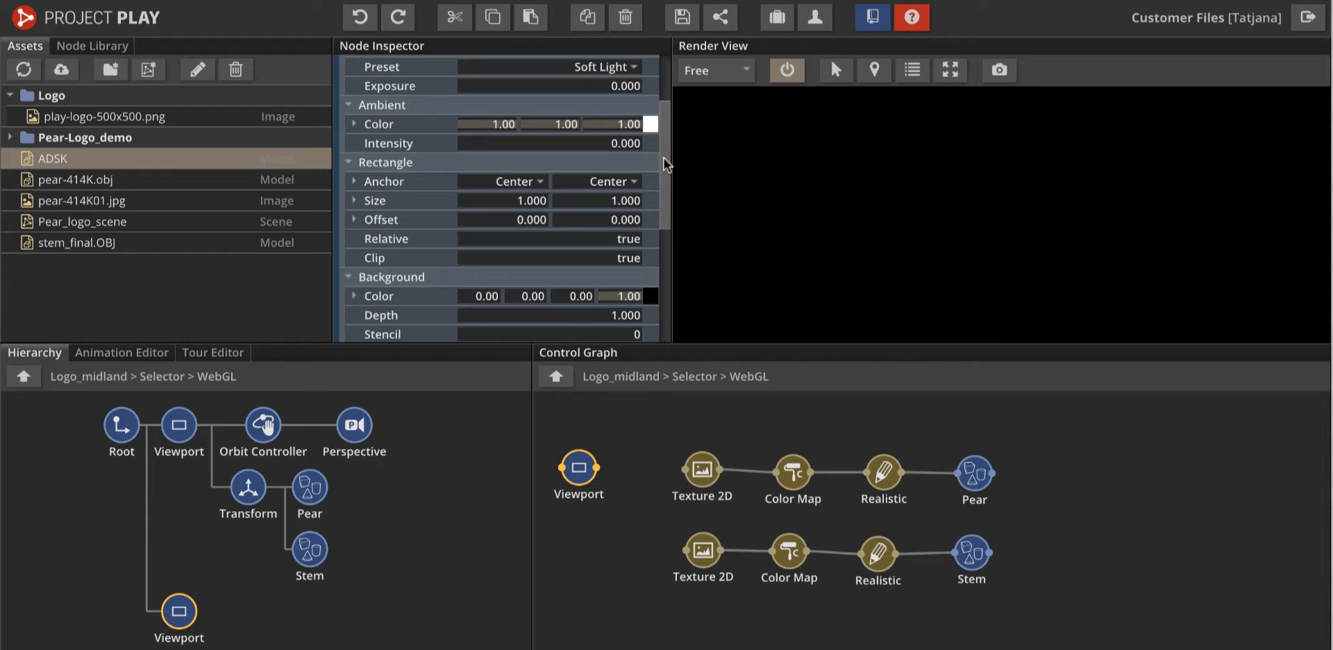
drag(539, 202, 471, 208)
drag(632, 207, 529, 204)
drag(618, 208, 532, 203)
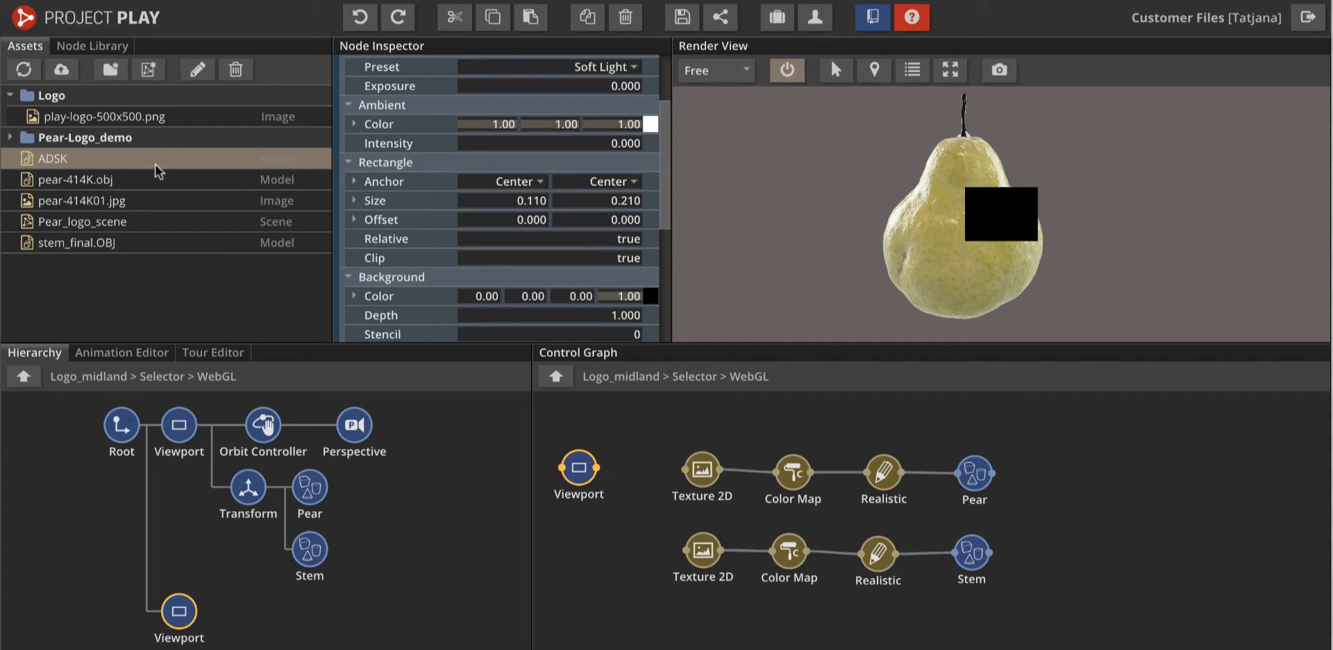
Step: Search the nodes for "camera" and attach a Perspective camera to the second Viewport
click(393, 481)
key(ctrl+f)
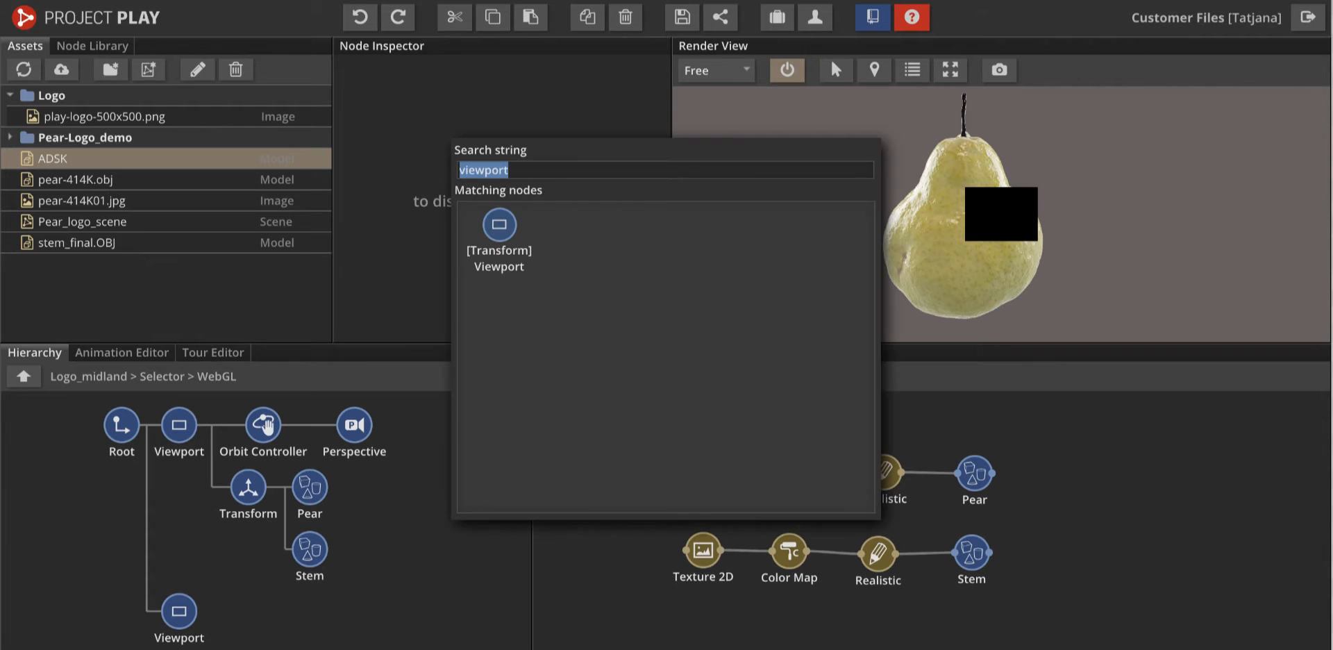
text(camera)
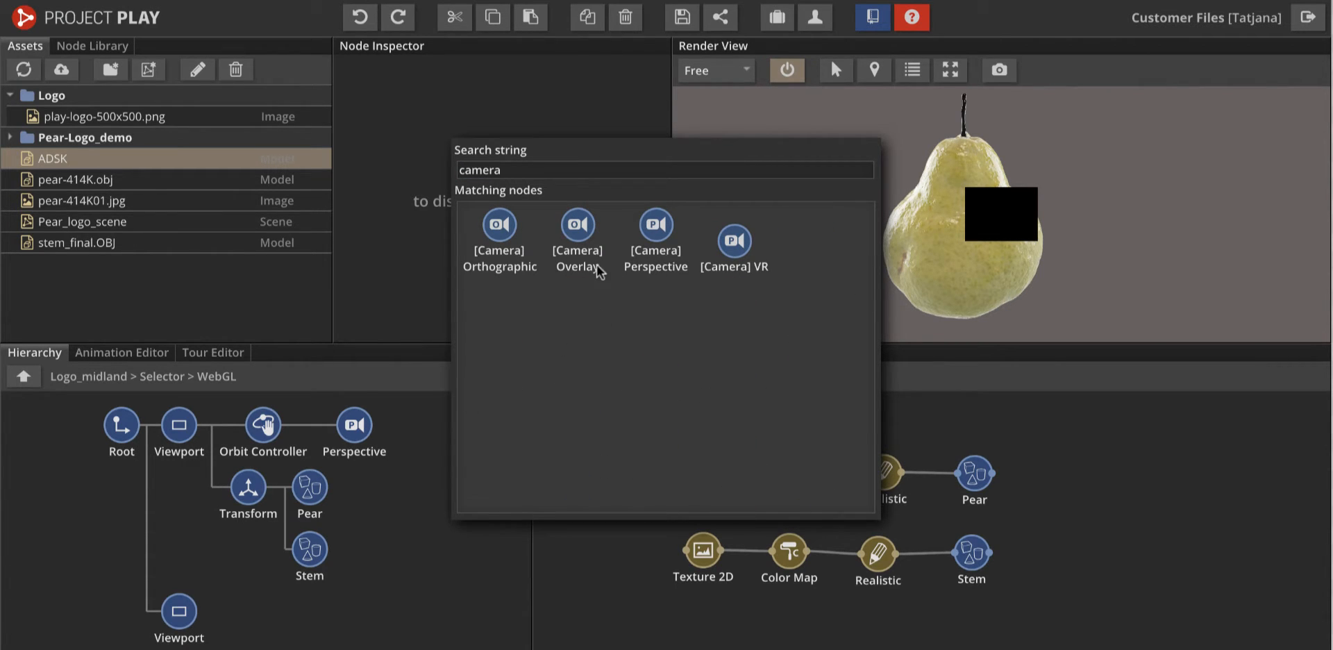
click(656, 228)
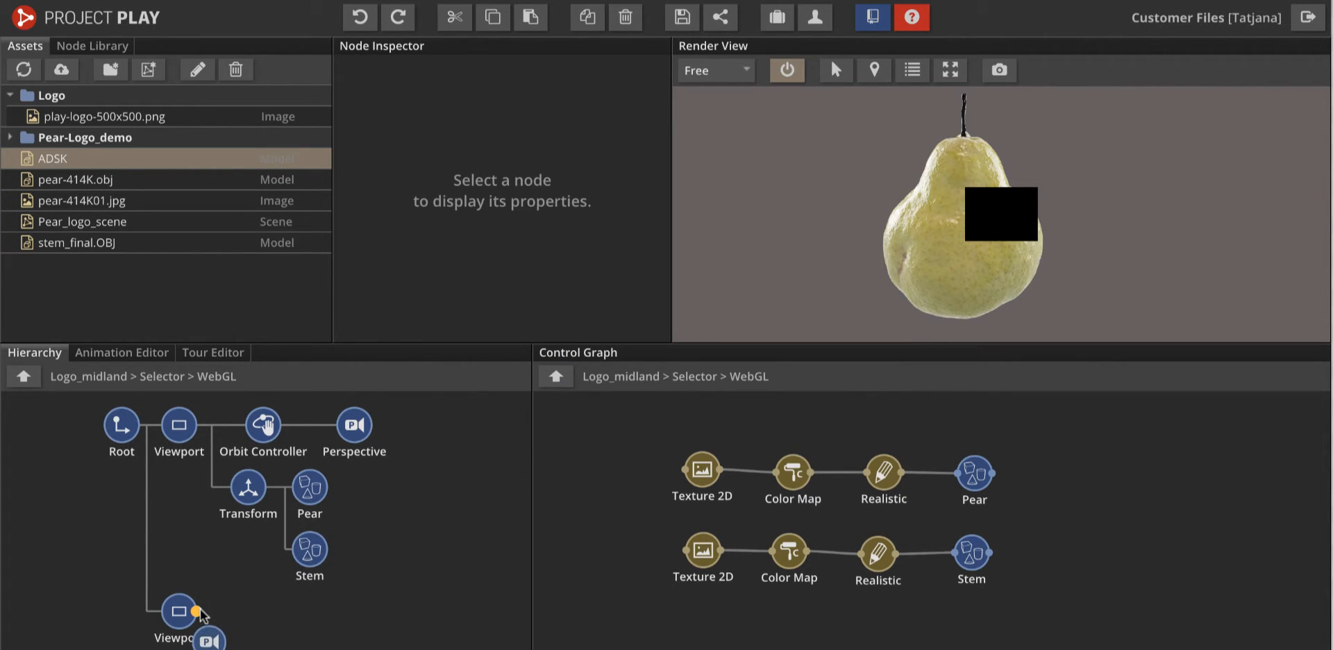
drag(432, 551, 436, 439)
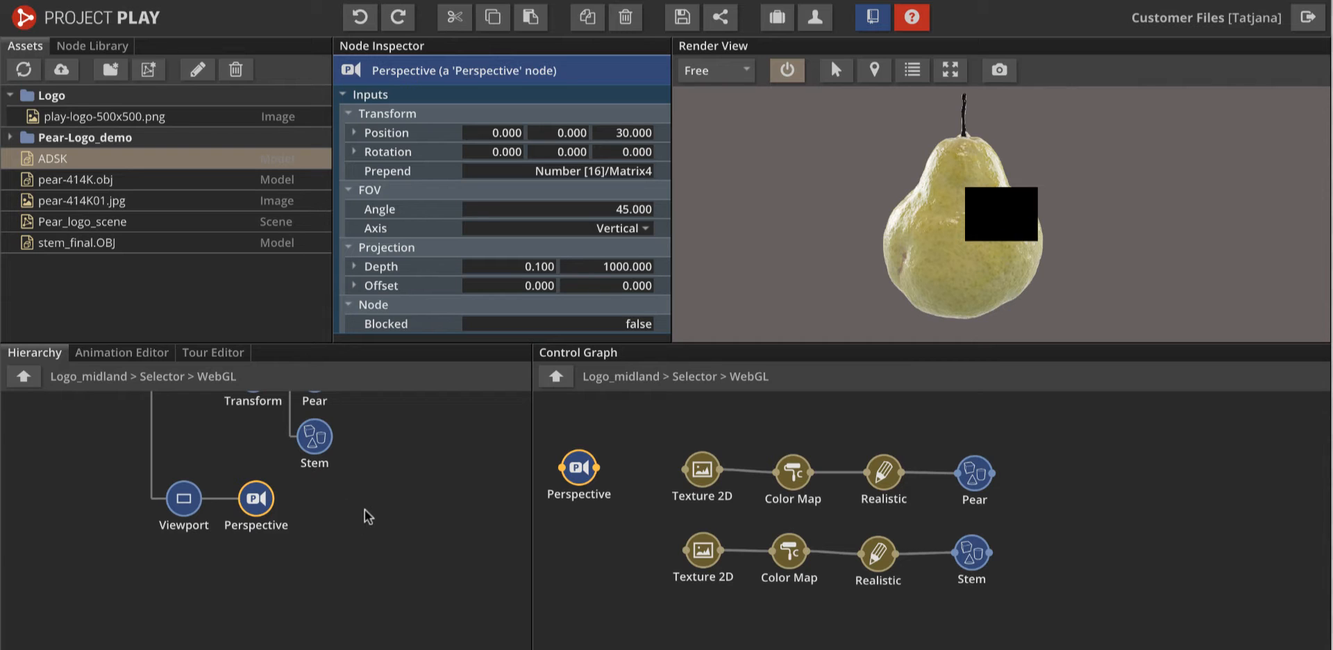
Step: Search for "model", add an Autofit Model node under the second Viewport and assign the ADSK model to it
key(Tab)
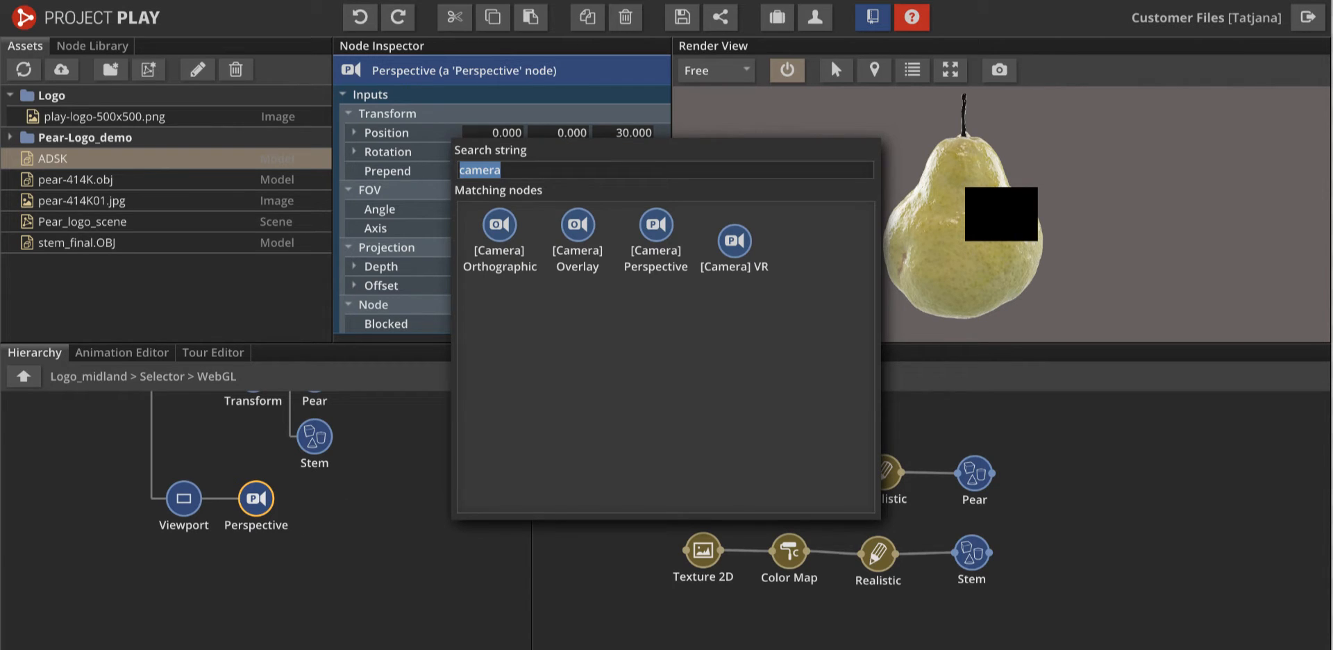
text(model)
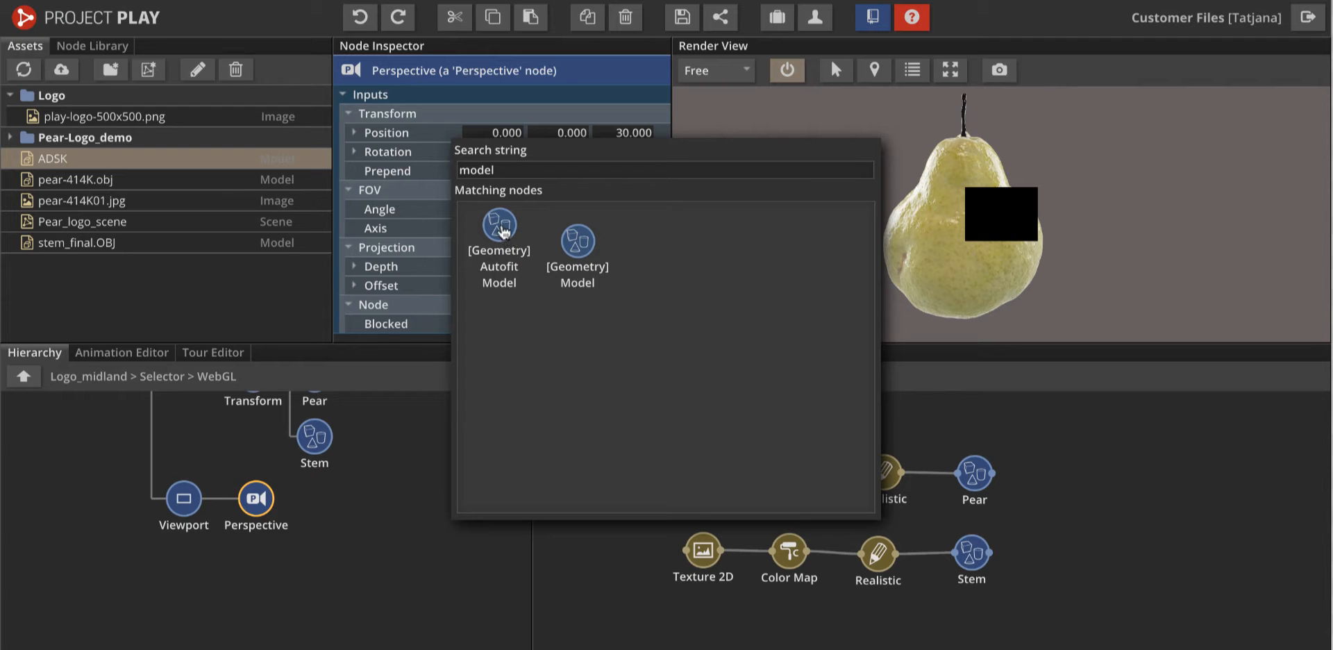
drag(503, 231, 253, 521)
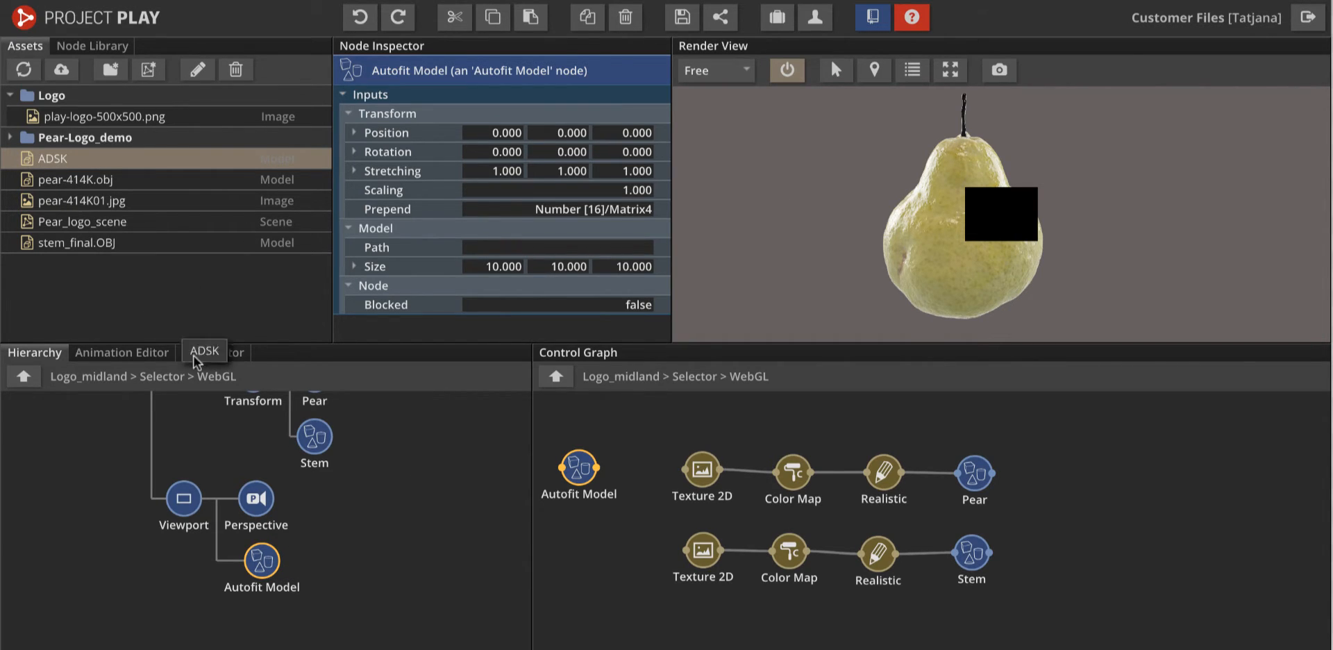
drag(194, 356, 262, 563)
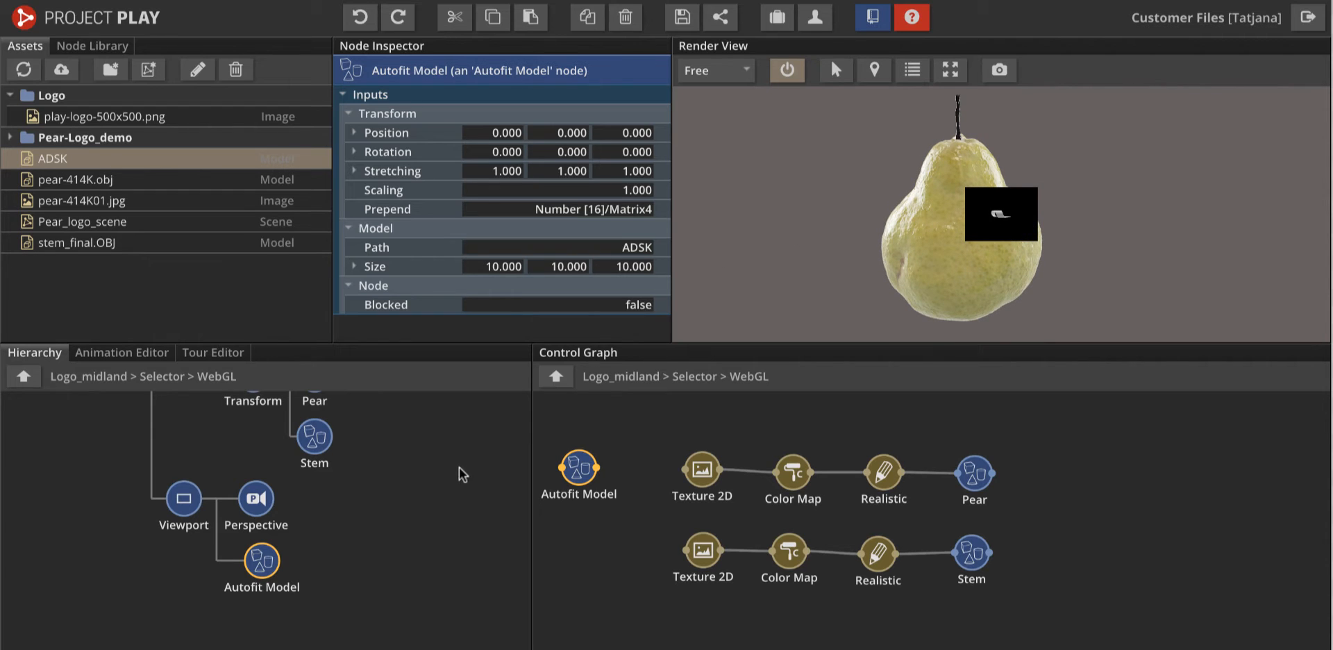
Step: Enlarge the second Viewport's rectangle size to 0.580 by 0.810
click(185, 501)
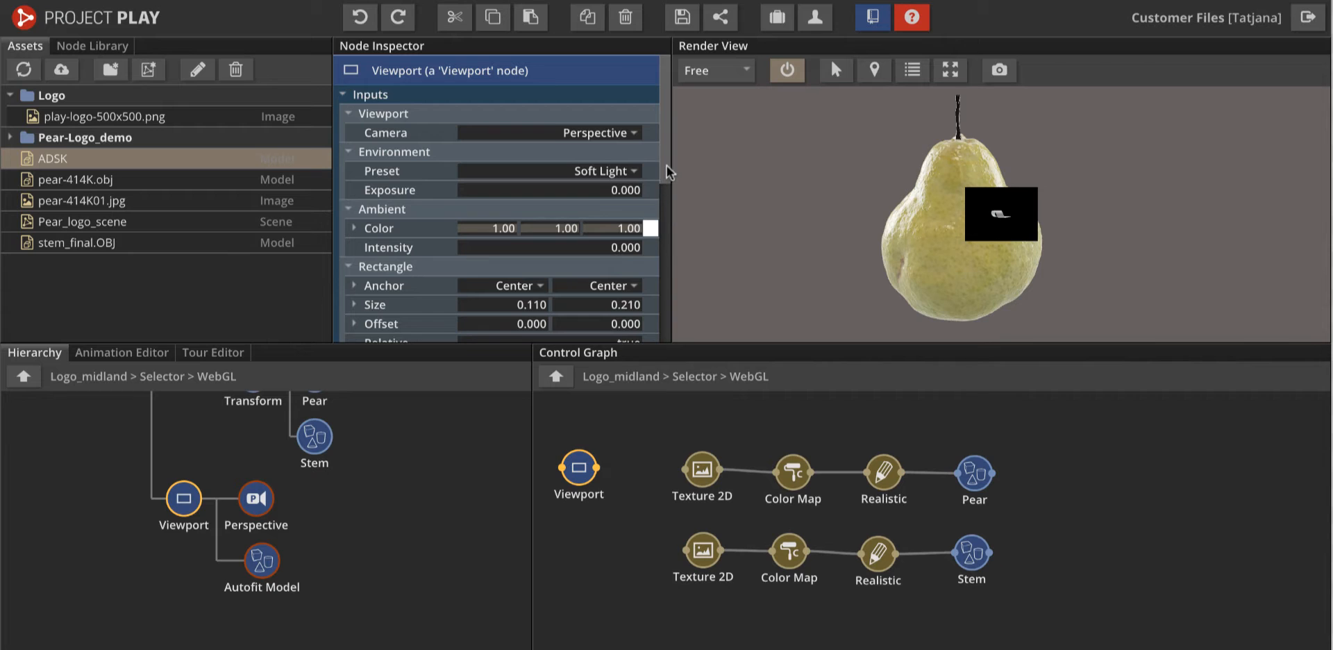
drag(665, 166, 668, 211)
drag(538, 204, 673, 192)
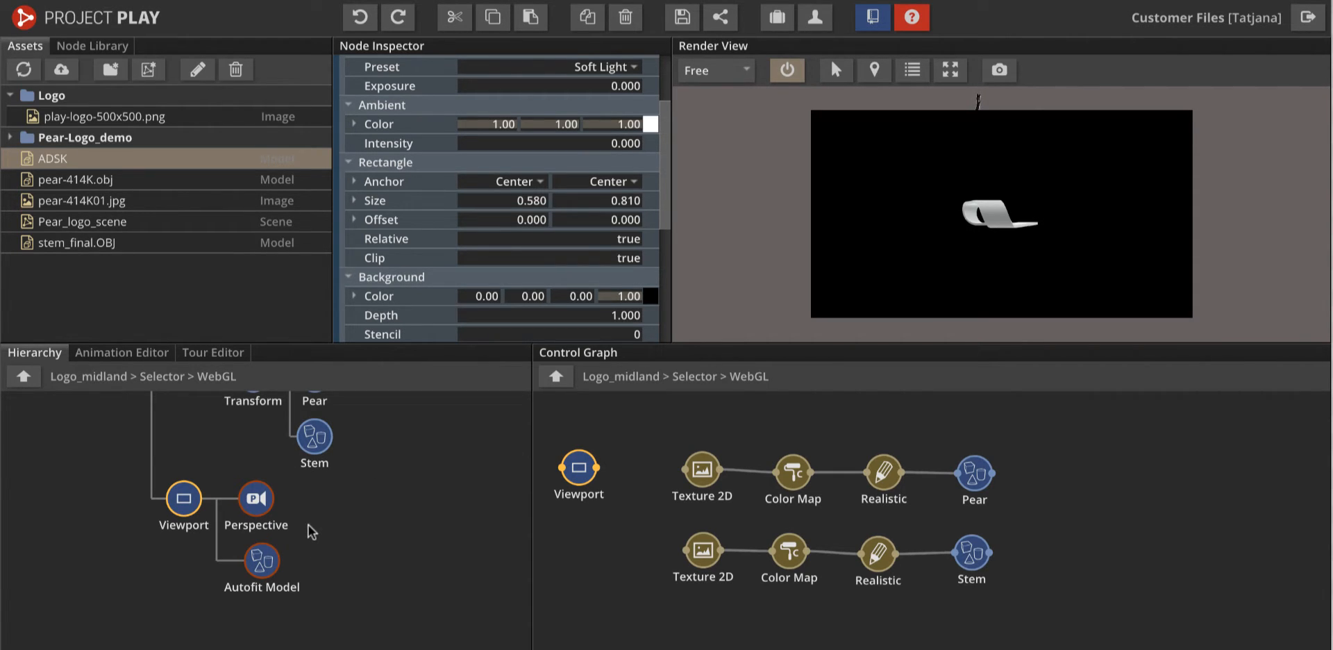
Step: Insert an Orbit node between the second Viewport and its Perspective camera, setting the first two Orbit values to -2.600 and 79.400
key(ctrl+f)
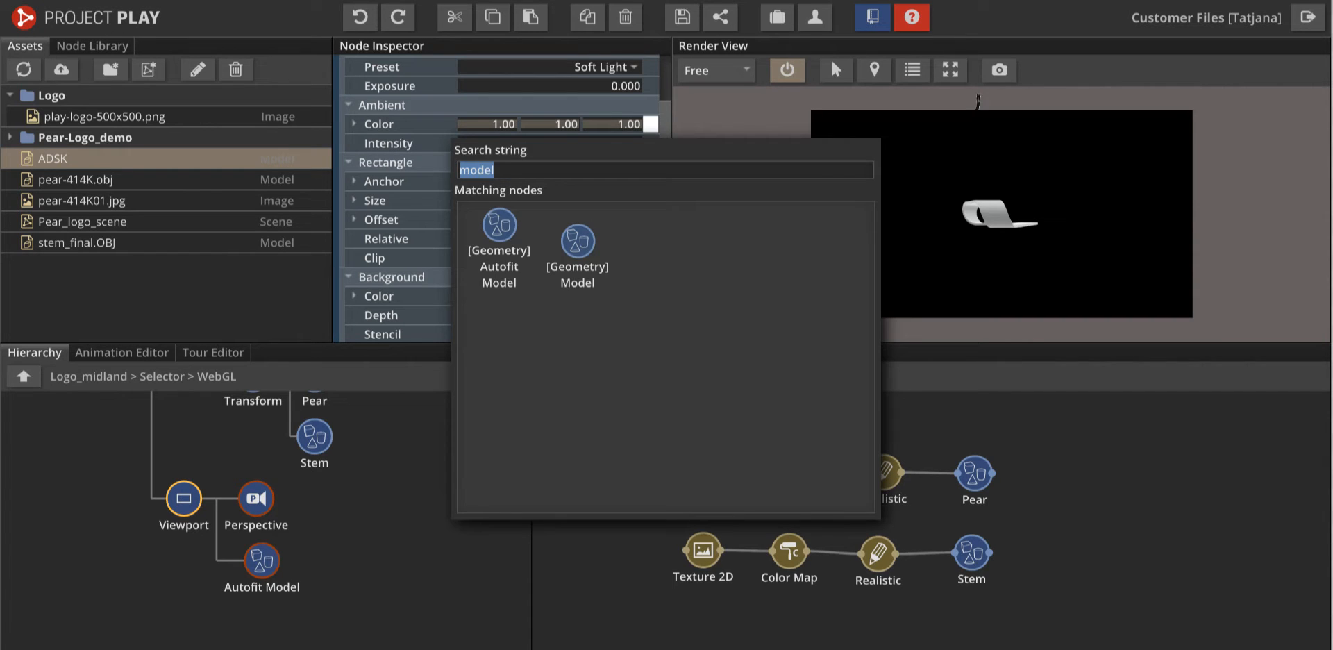
text(transform)
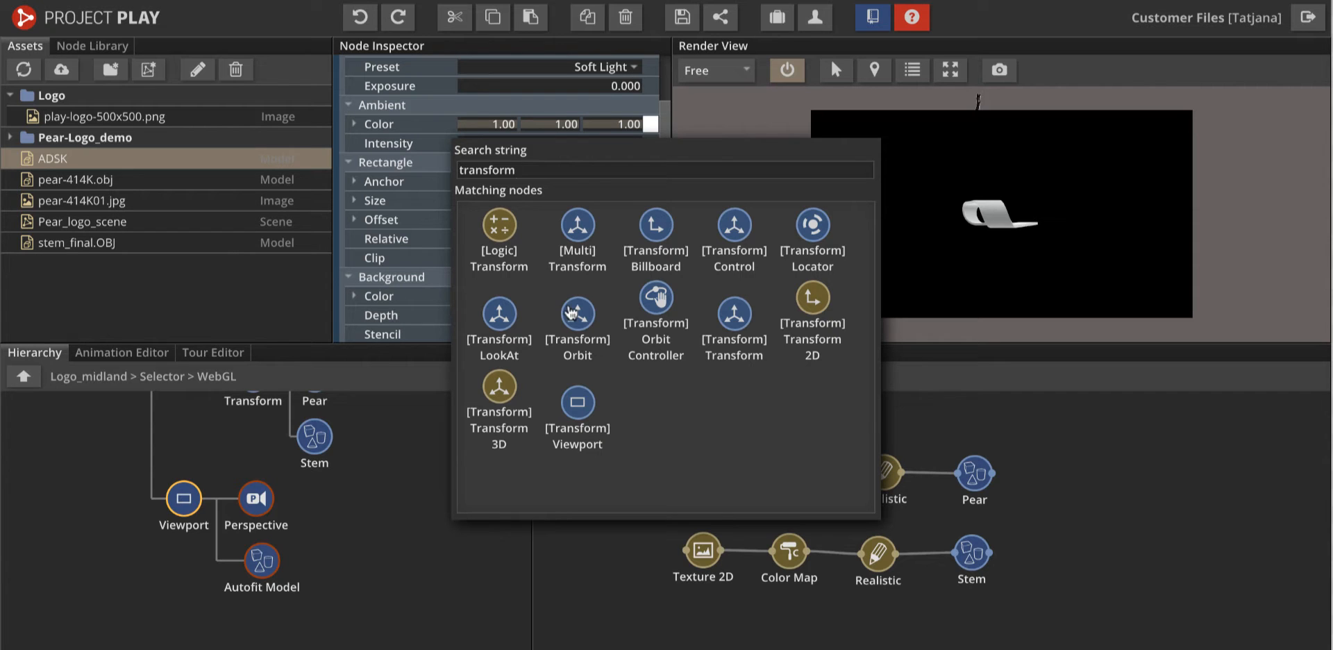
drag(577, 314, 239, 501)
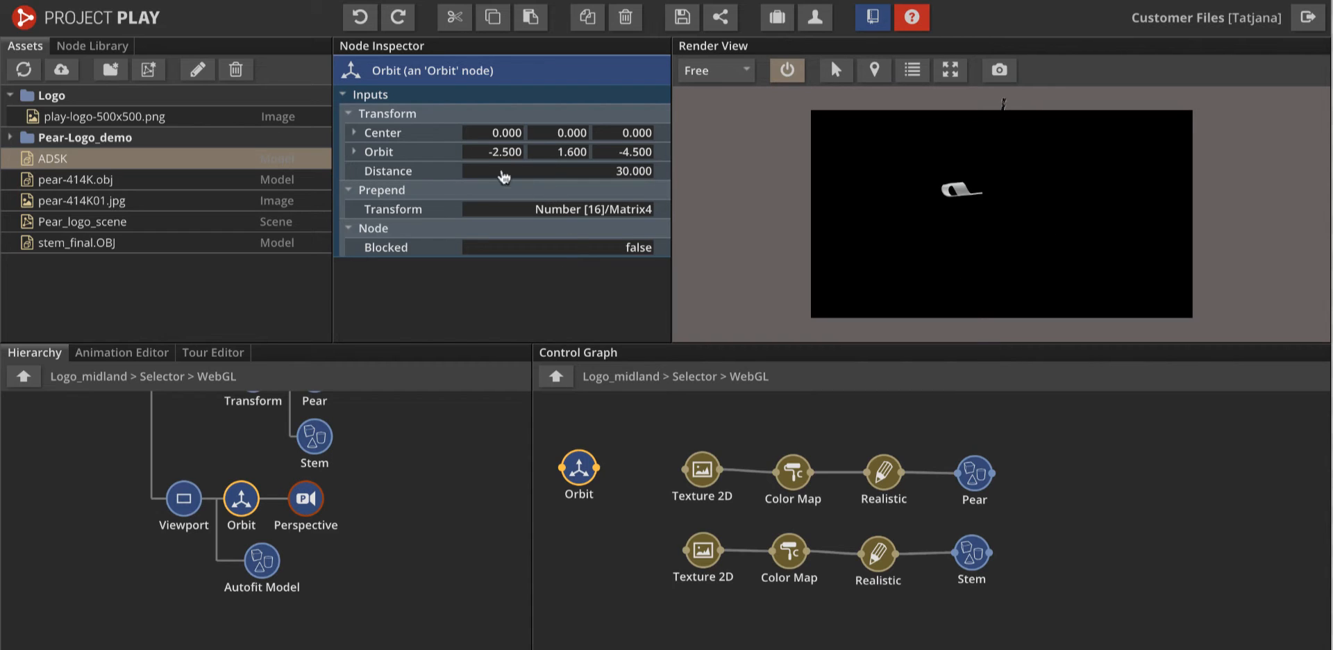
drag(547, 161, 495, 154)
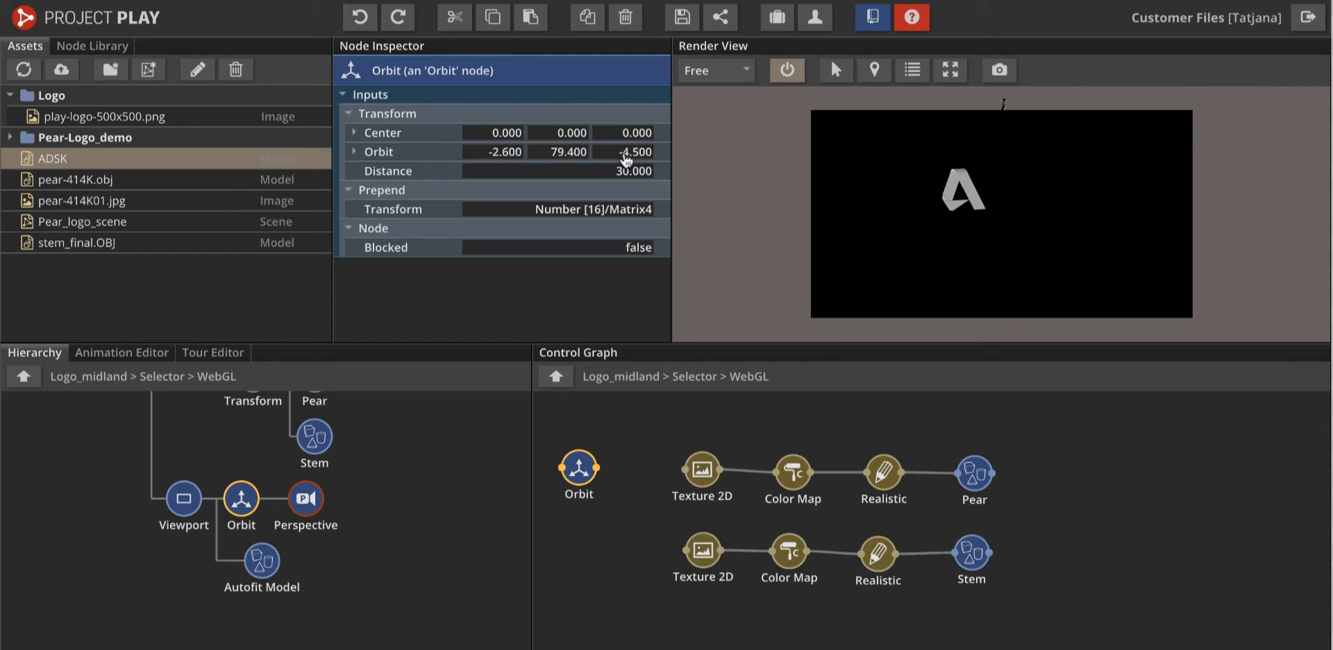
drag(627, 160, 640, 155)
Step: Reduce the second Viewport's rectangle size to 0.070 by 0.250
click(183, 498)
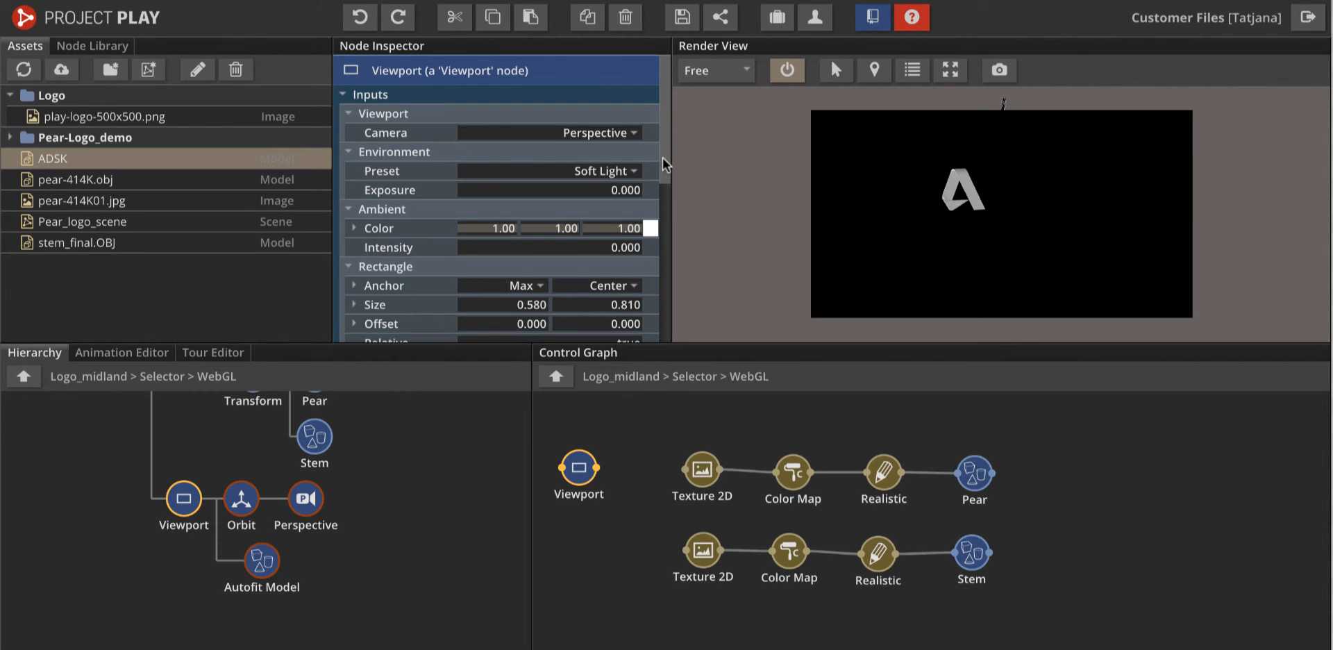
drag(662, 157, 654, 212)
drag(529, 189, 503, 192)
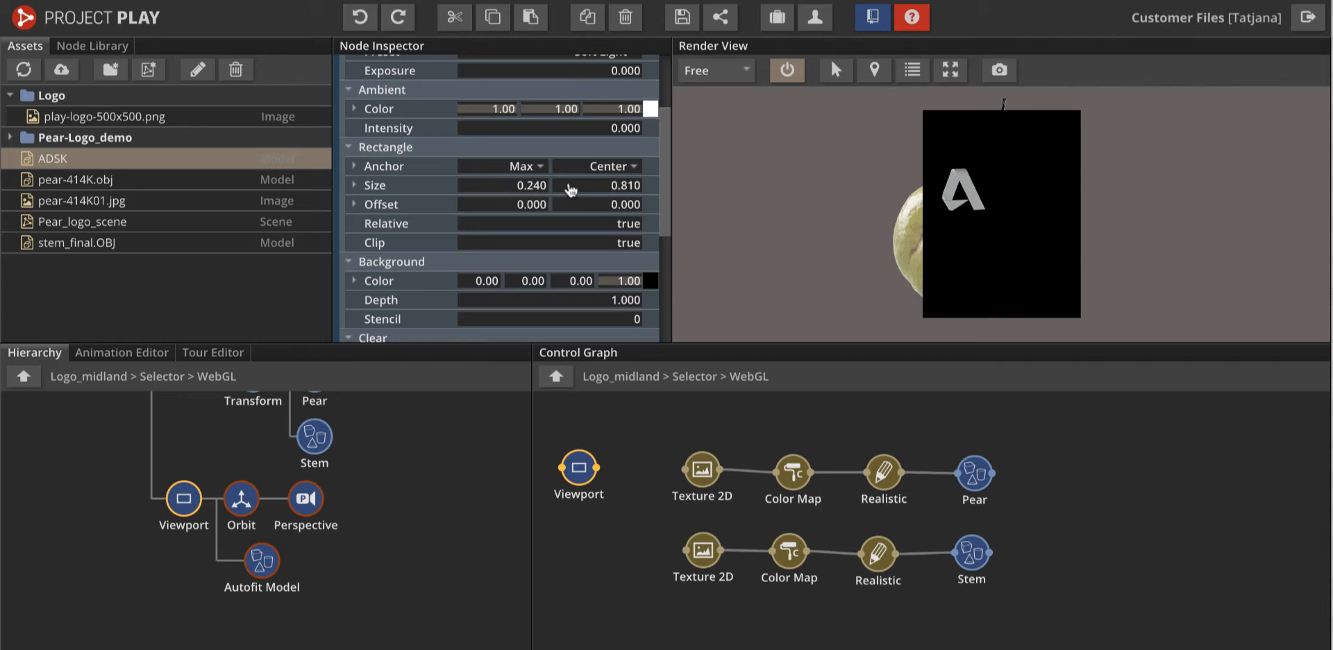
drag(614, 191, 587, 192)
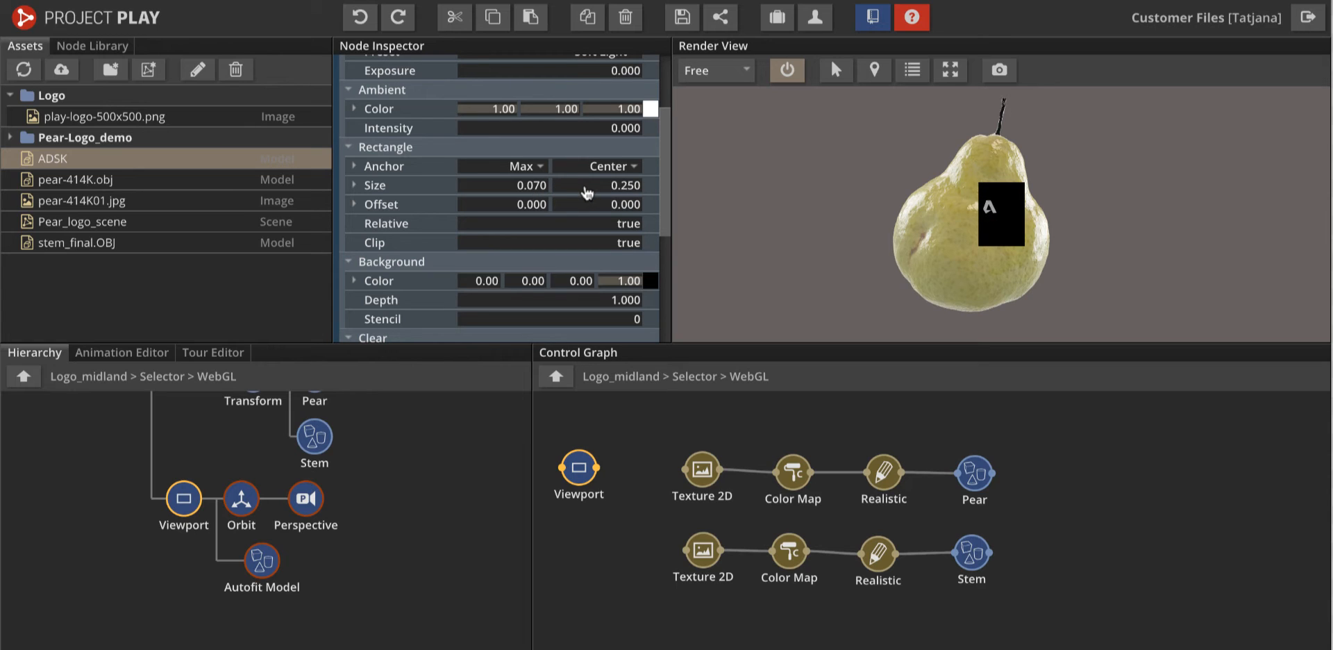
Step: Set the Autofit Model's scaling to 2.860 and widen the second Viewport's rectangle to 0.110, increasing its height slightly
click(264, 564)
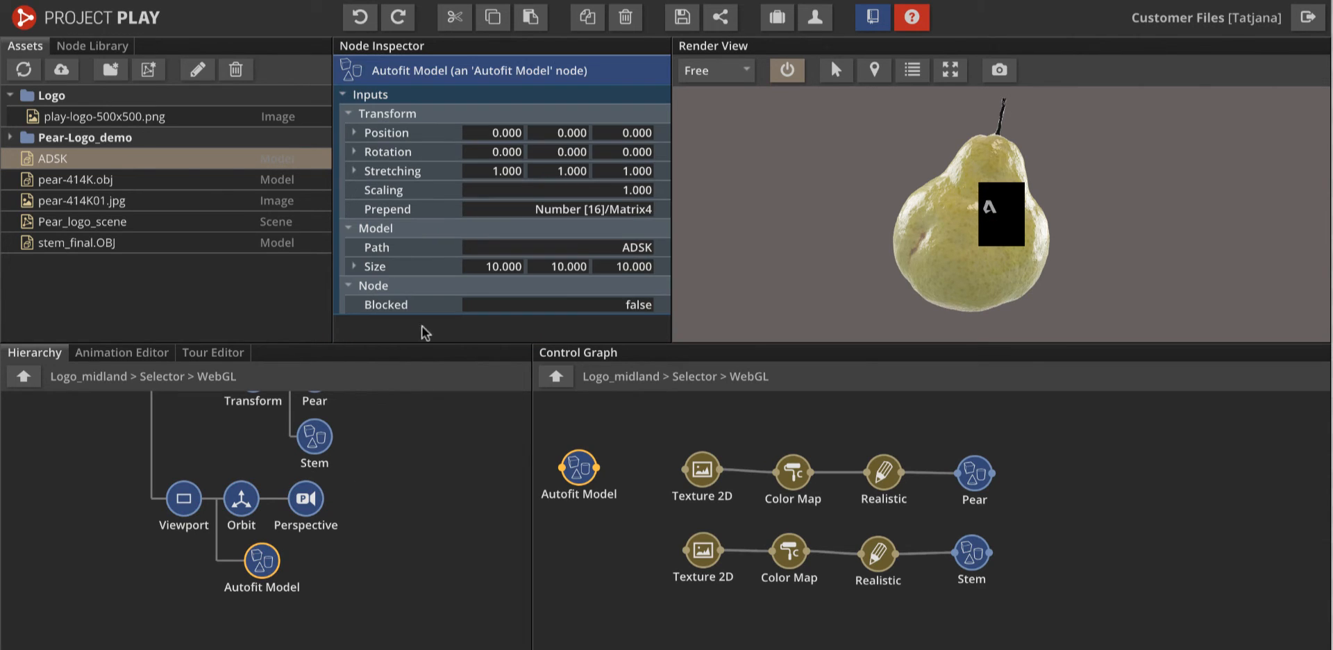
drag(522, 192, 690, 177)
click(184, 499)
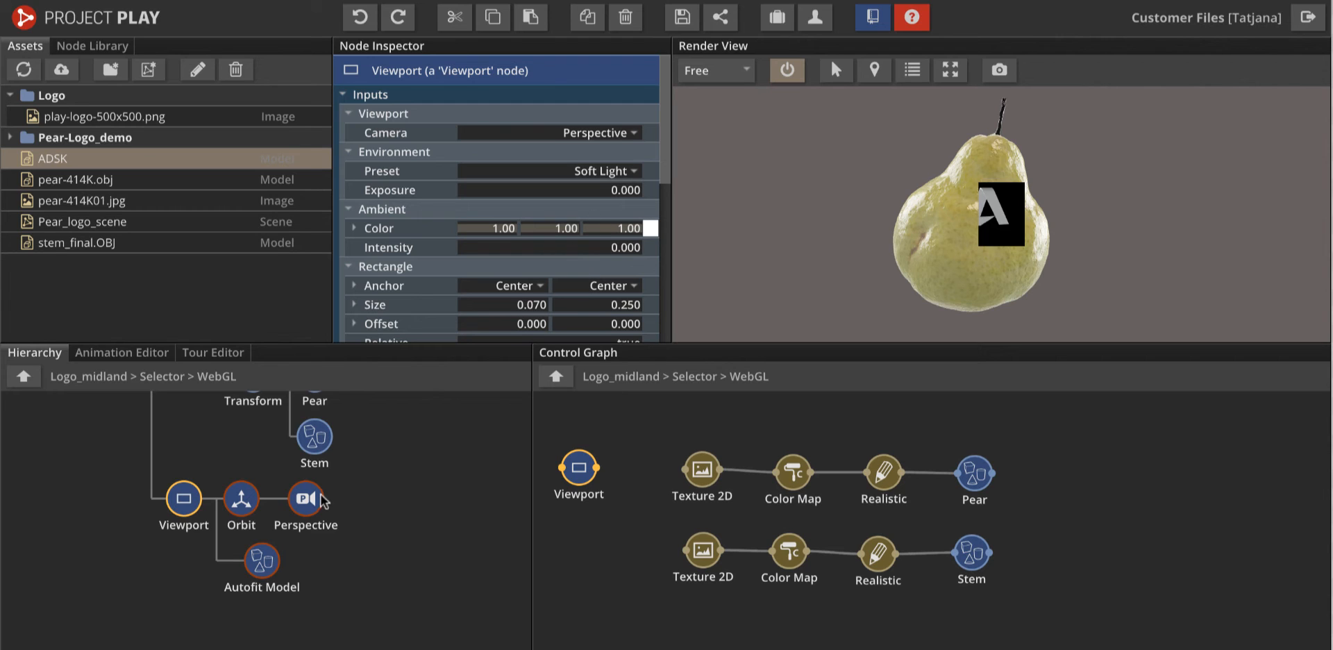
drag(665, 186, 664, 211)
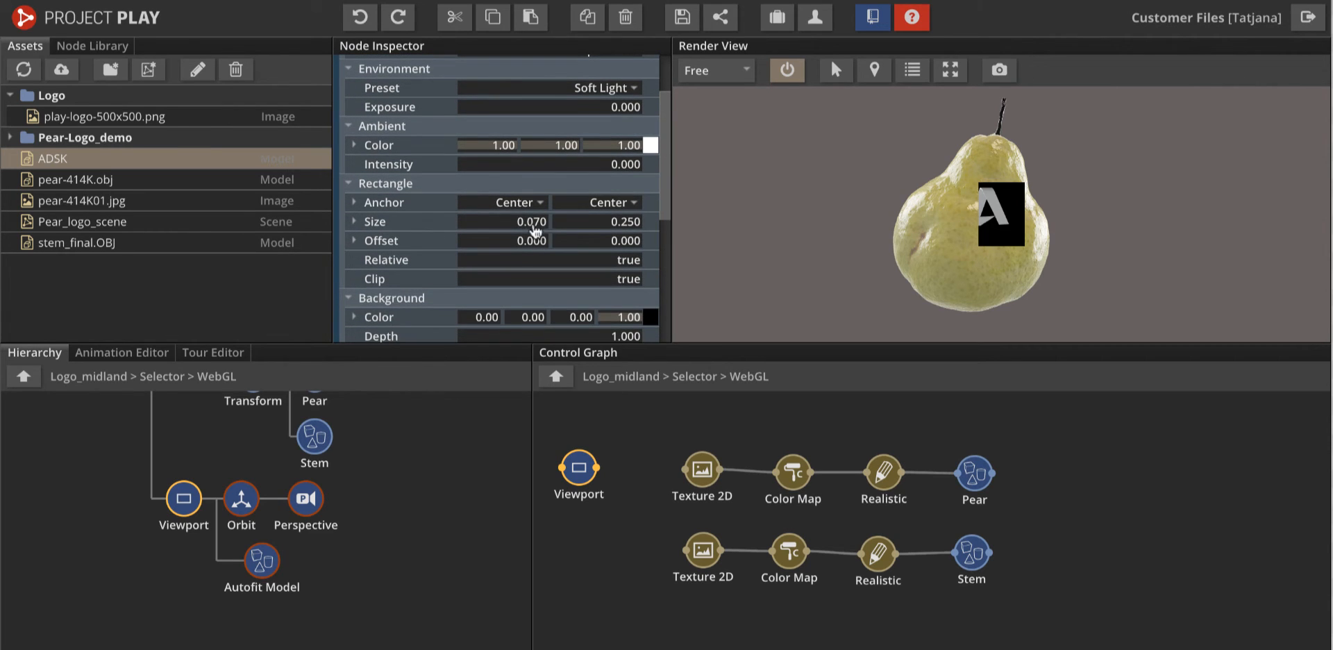
drag(525, 226, 528, 227)
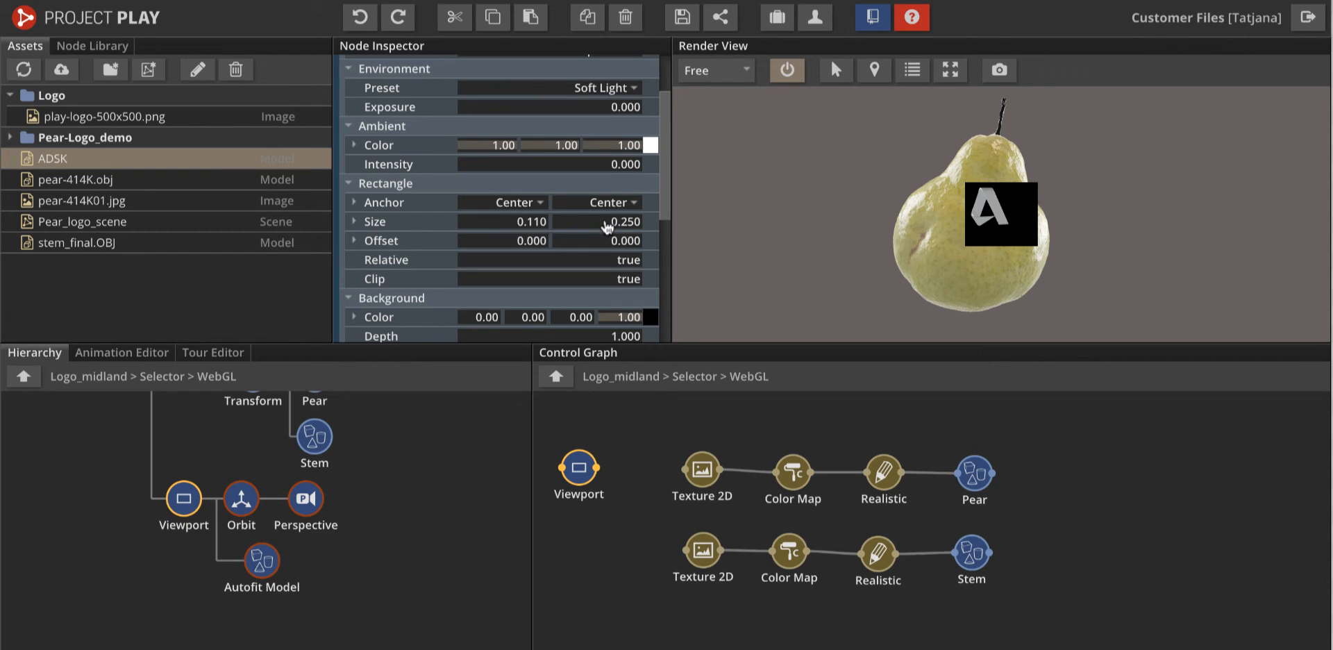
drag(606, 226, 607, 228)
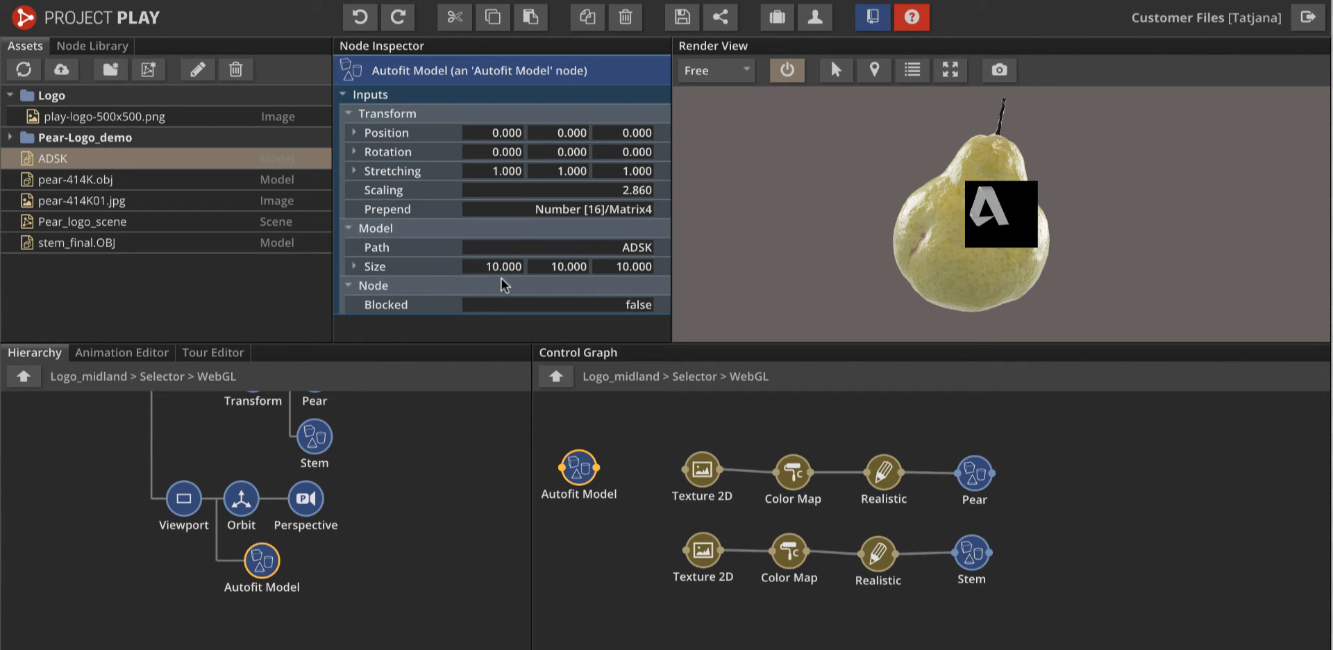
Step: Shift the Autofit Model's position to 8.600 on the first axis and -0.200 on the second to centre the logo
mouse_move(566, 134)
mouse_down()
mouse_move(517, 136)
mouse_move(552, 139)
mouse_up()
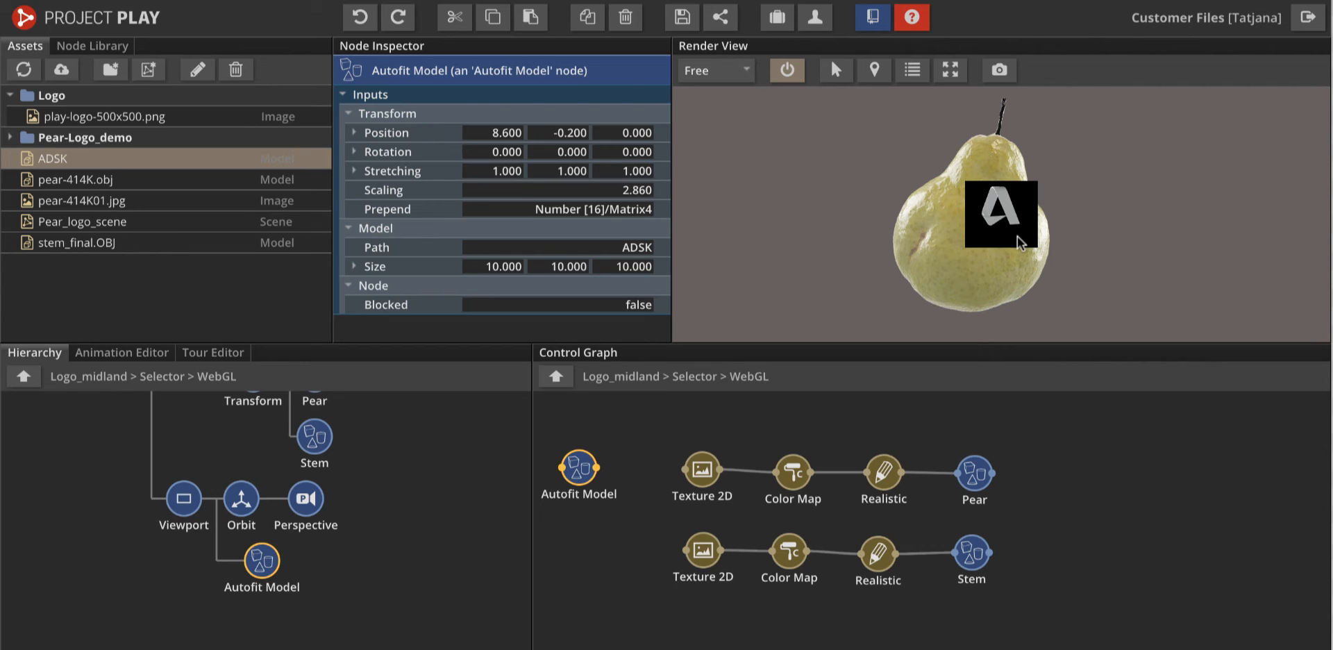
Step: Set both rectangle anchors of the logo's Viewport to Max and turn its Clear Color to false to remove the black background
click(186, 503)
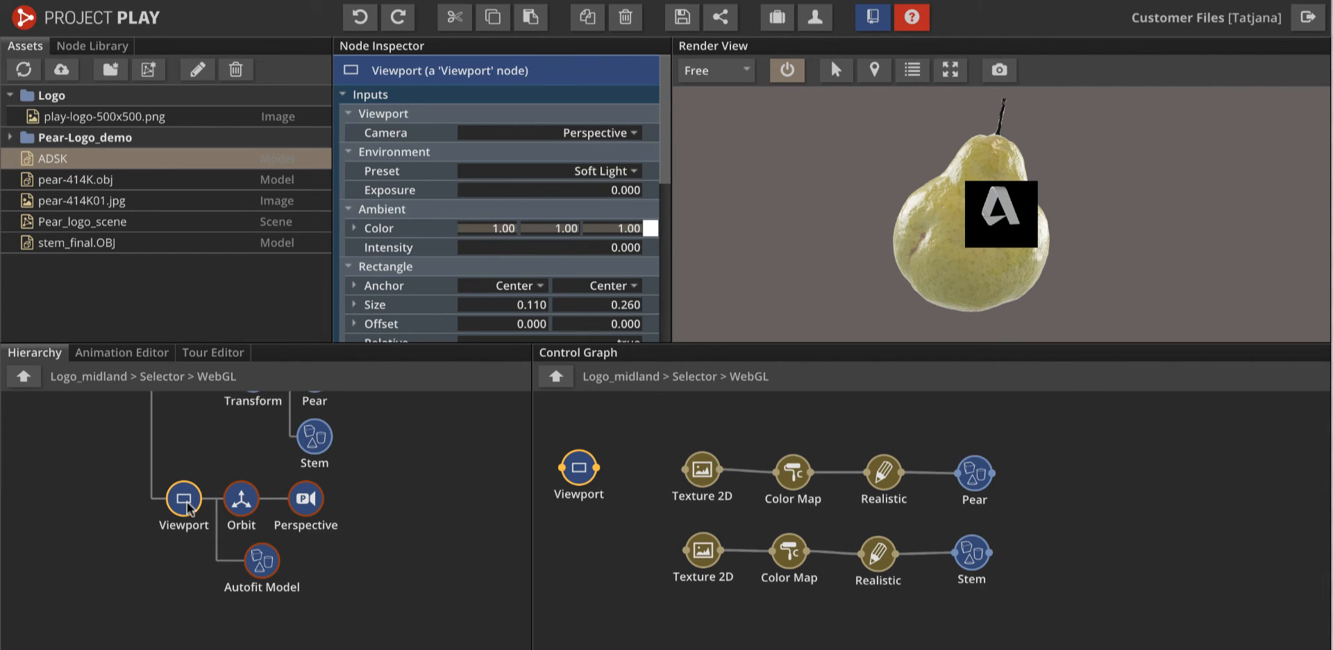
click(541, 287)
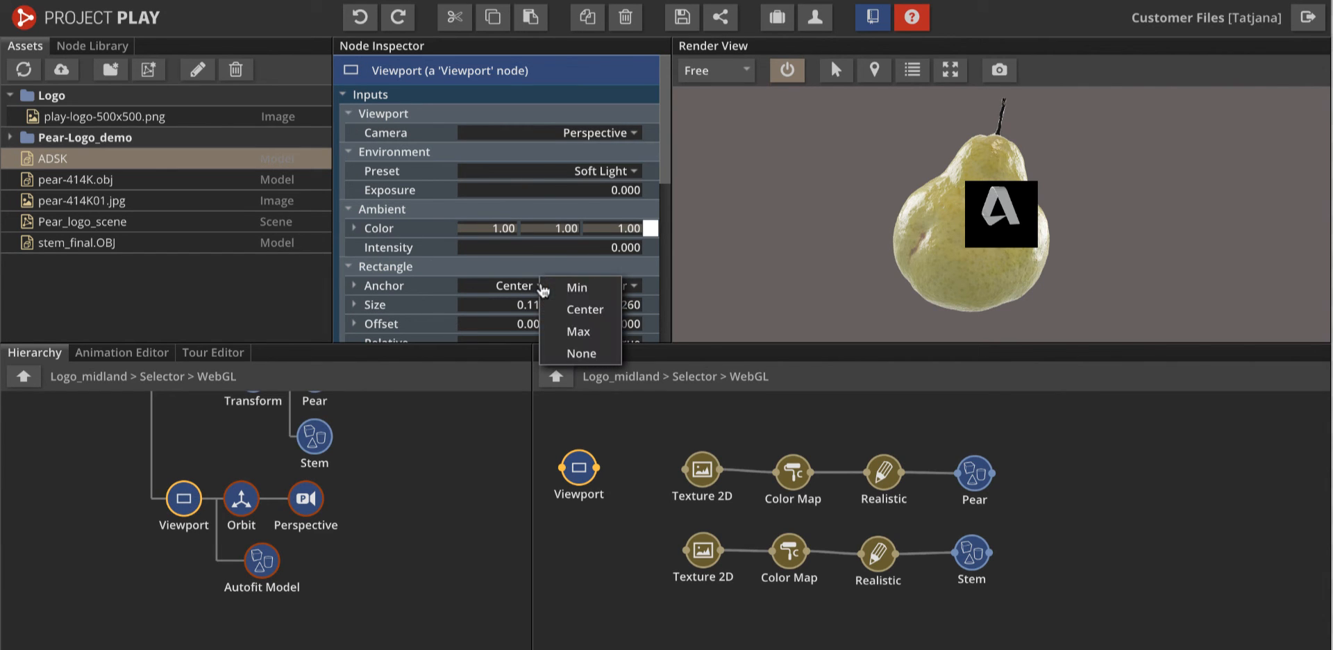
click(583, 332)
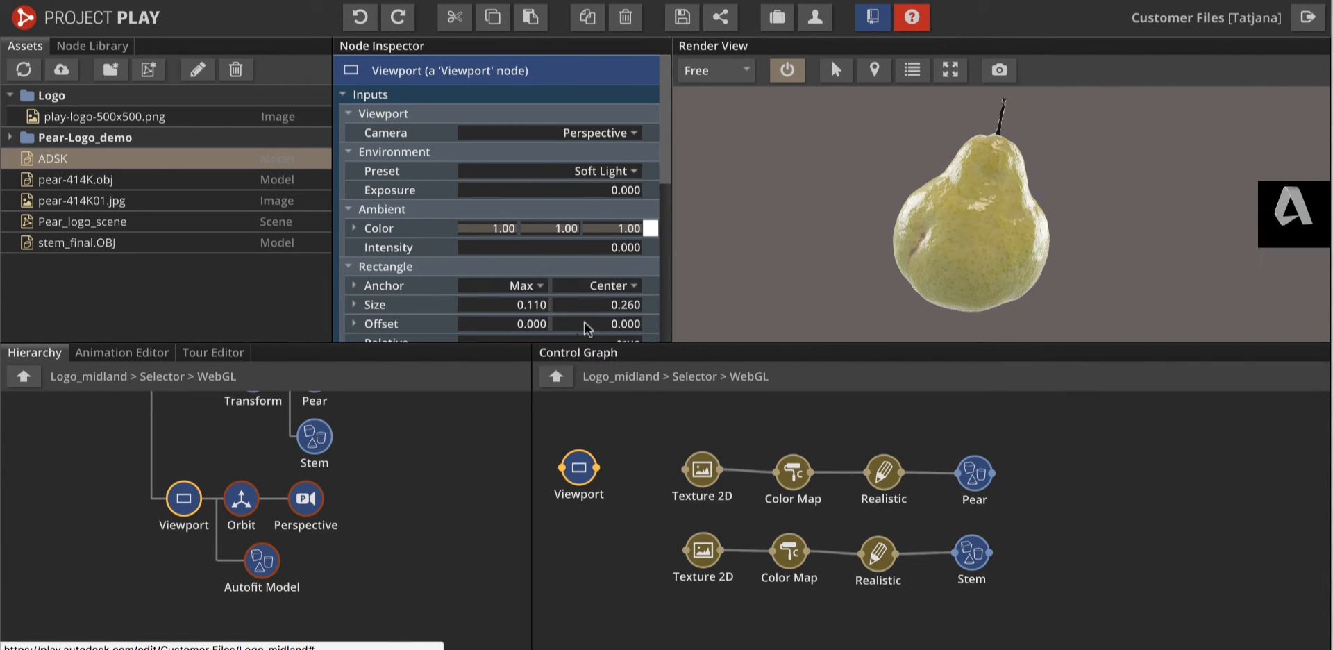
click(633, 287)
click(659, 332)
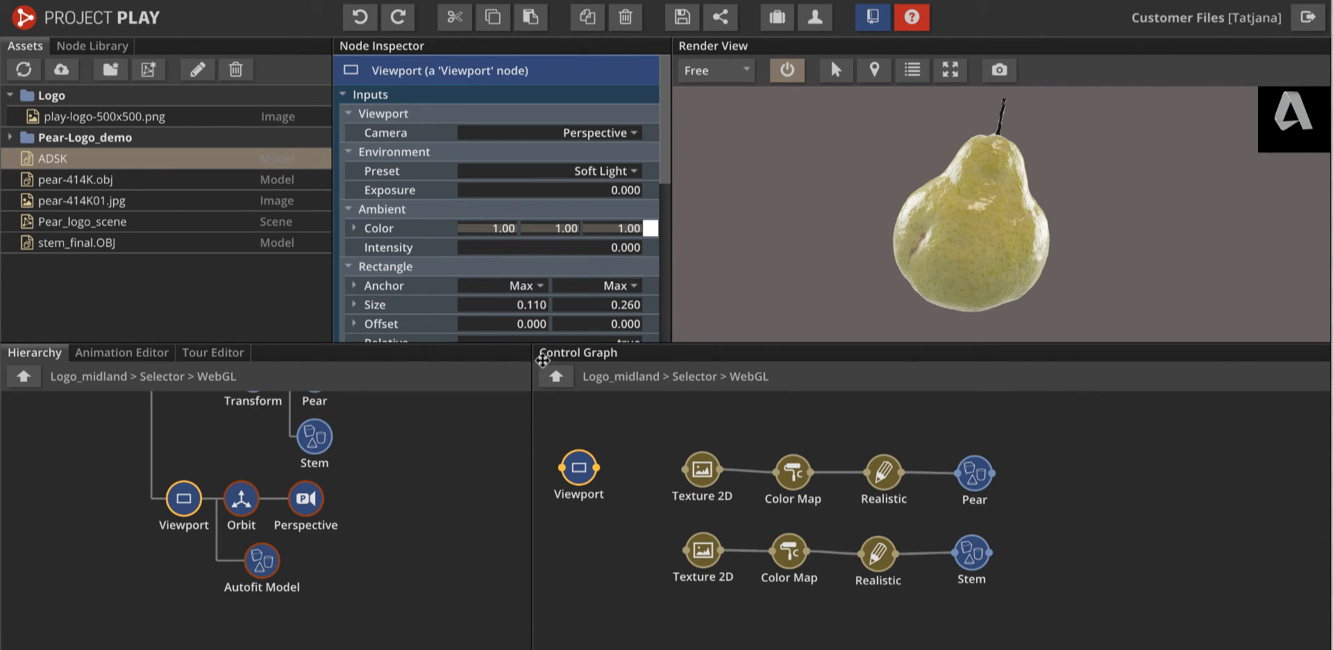
drag(666, 172, 661, 267)
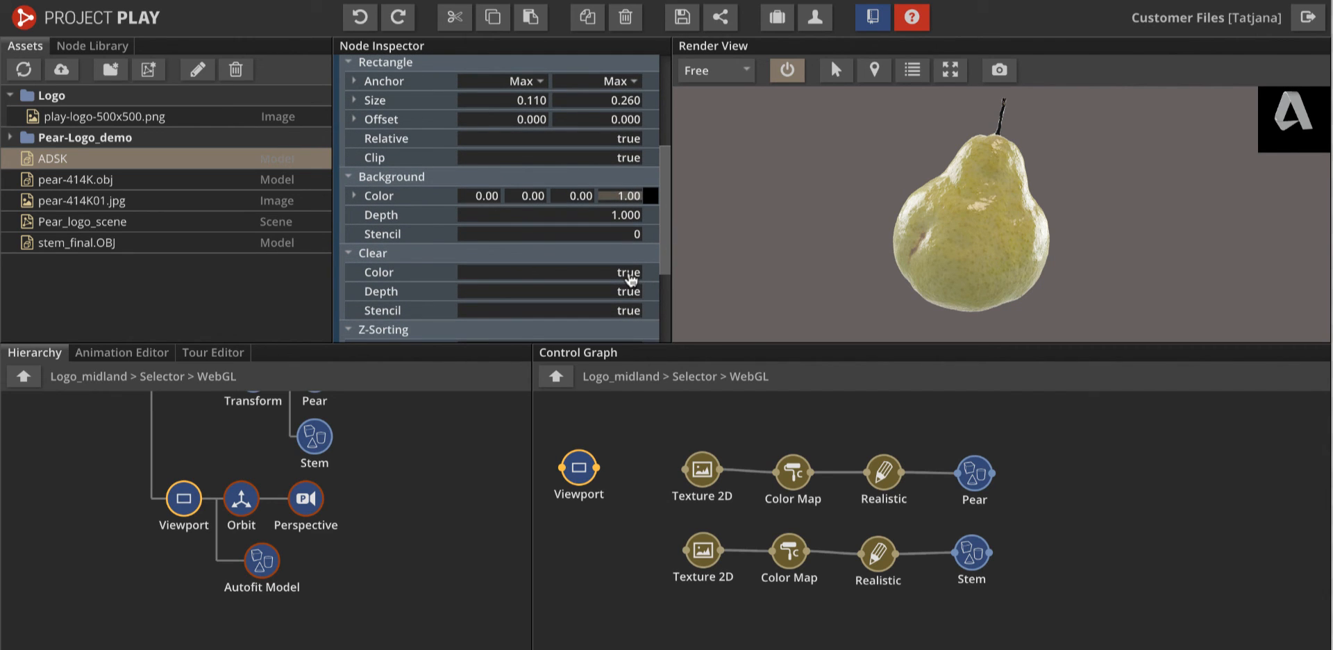
click(631, 278)
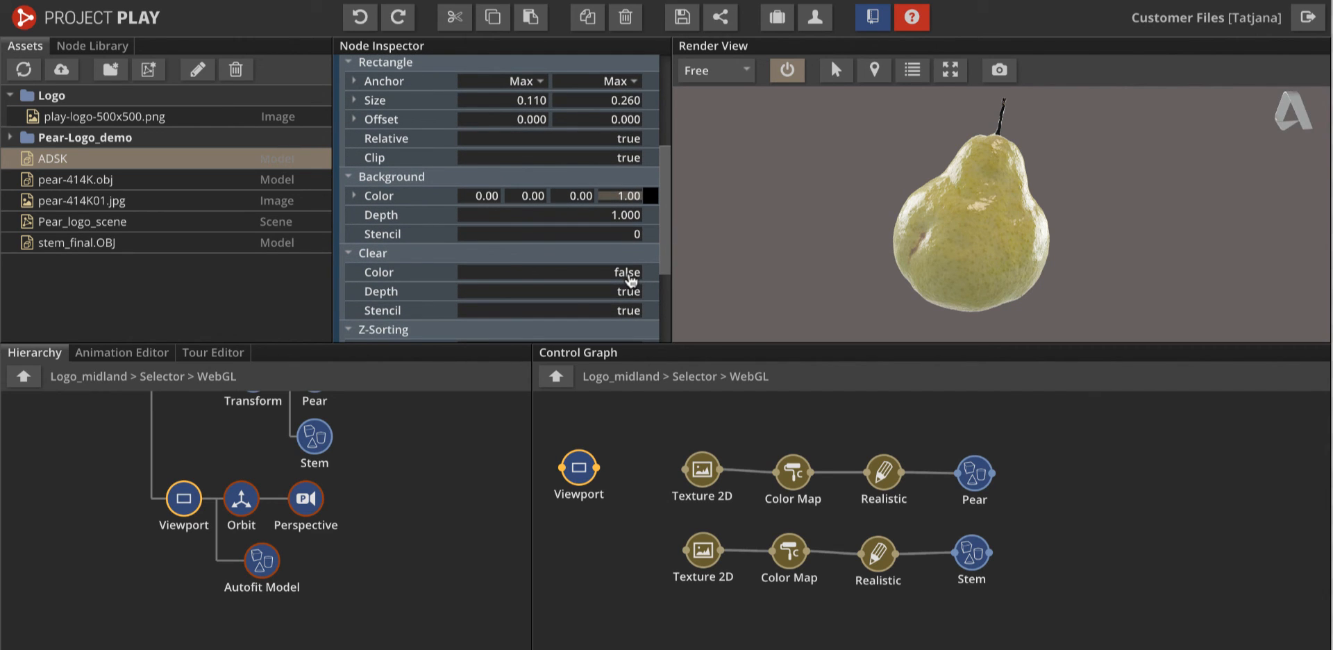